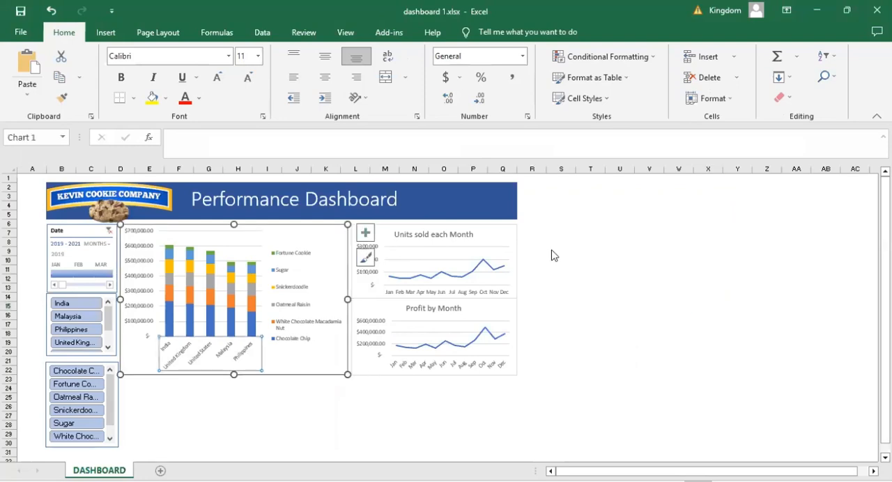
- Open the format settings for the horizontal axis of the stacked column chart and deselect the chart
{"action": "key", "text": "ctrl+1"}
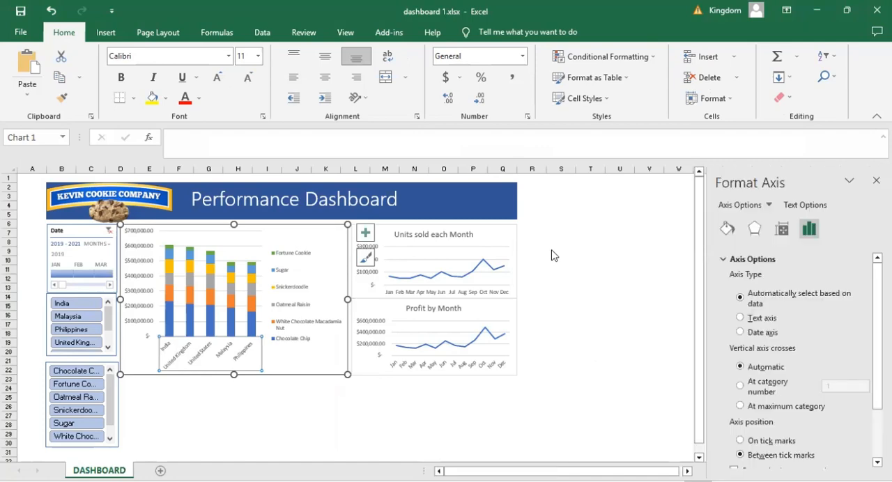
{"action": "left_click", "coordinate": [570, 251]}
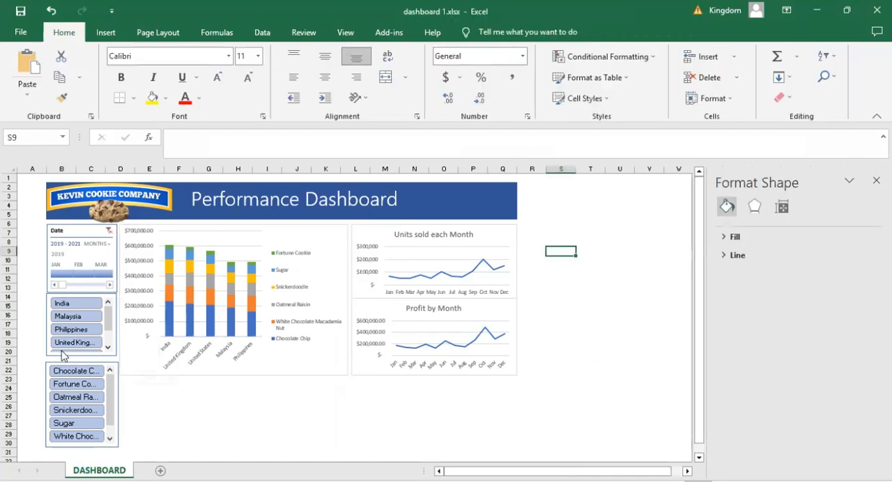
- Filter the dashboard by India, add Malaysia to the selection, and restore all countries in the country slicer
{"action": "left_click", "coordinate": [74, 306]}
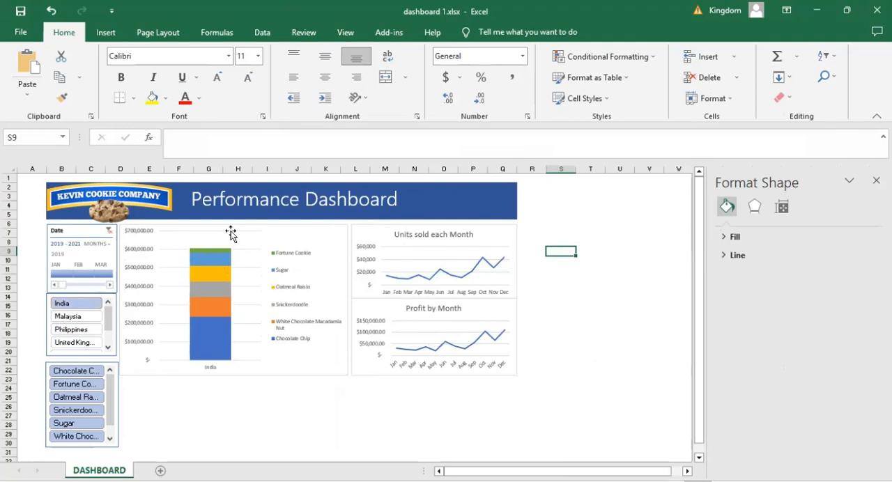
{"action": "left_click", "coordinate": [76, 318]}
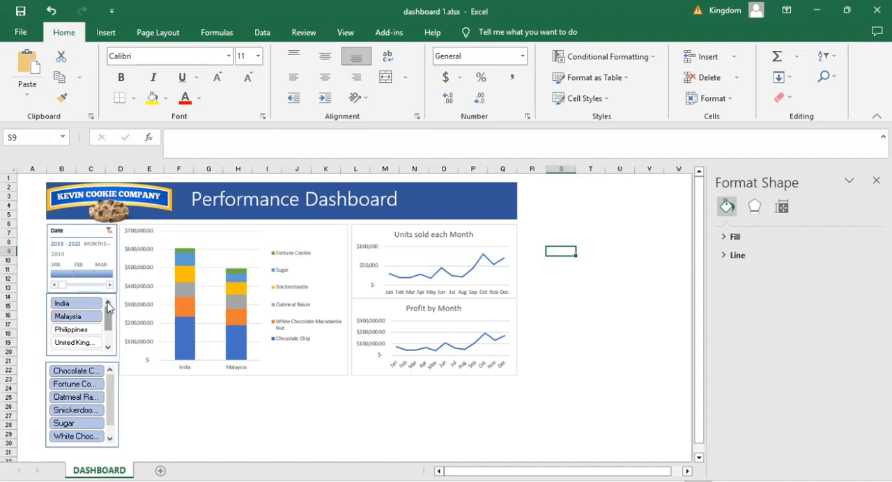
{"action": "left_click_drag", "start_coordinate": [89, 307], "coordinate": [109, 351]}
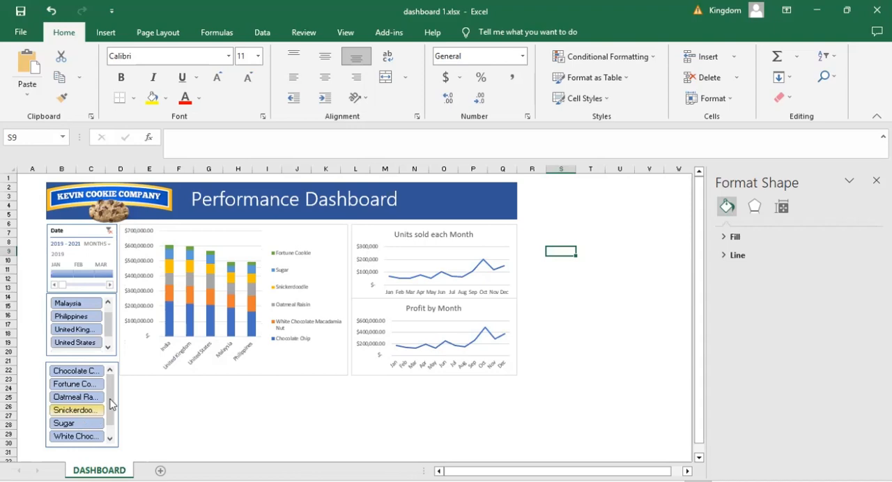
- Filter the dashboard charts to the Chocolate Chip product with the product slicer
{"action": "left_click_drag", "start_coordinate": [110, 404], "coordinate": [110, 401]}
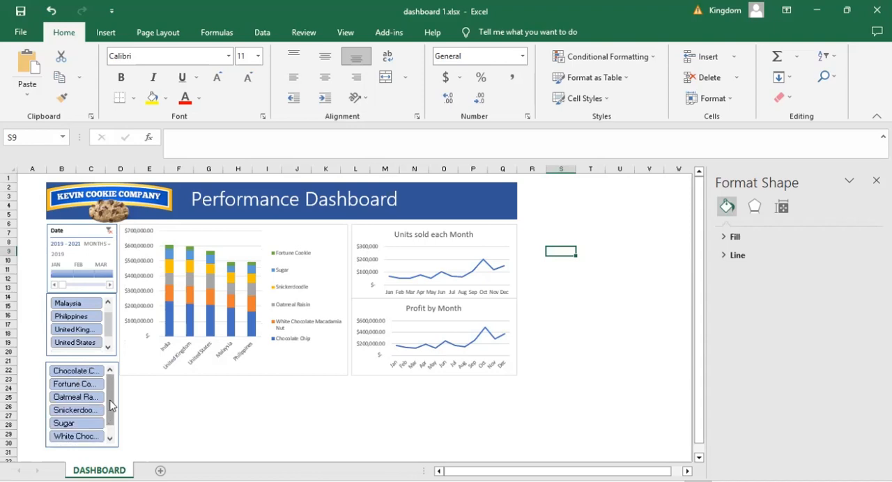
{"action": "left_click", "coordinate": [89, 373]}
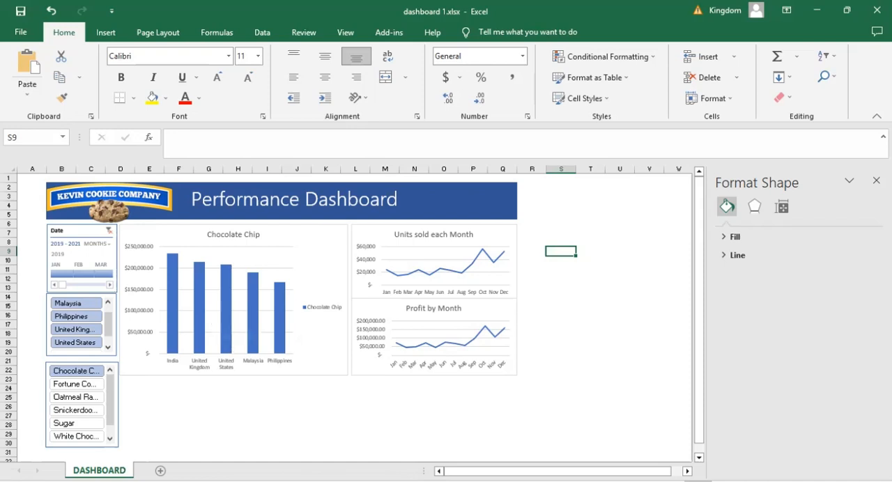
- View the list of hidden worksheets in the dashboard workbook without unhiding any of them
{"action": "right_click", "coordinate": [94, 465]}
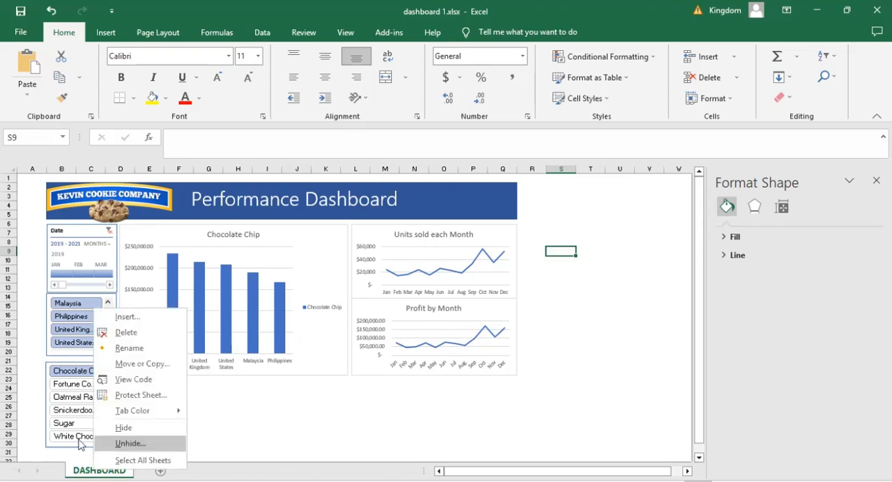
{"action": "key", "text": "Return"}
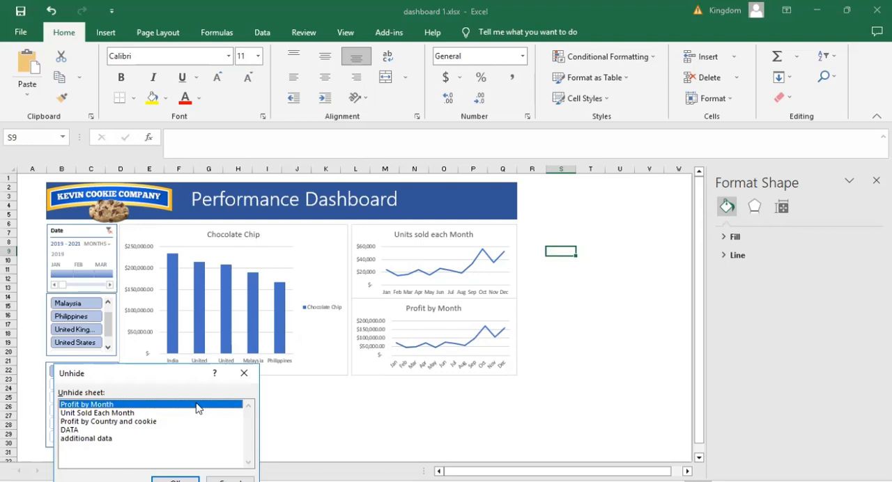
{"action": "left_click", "coordinate": [244, 376]}
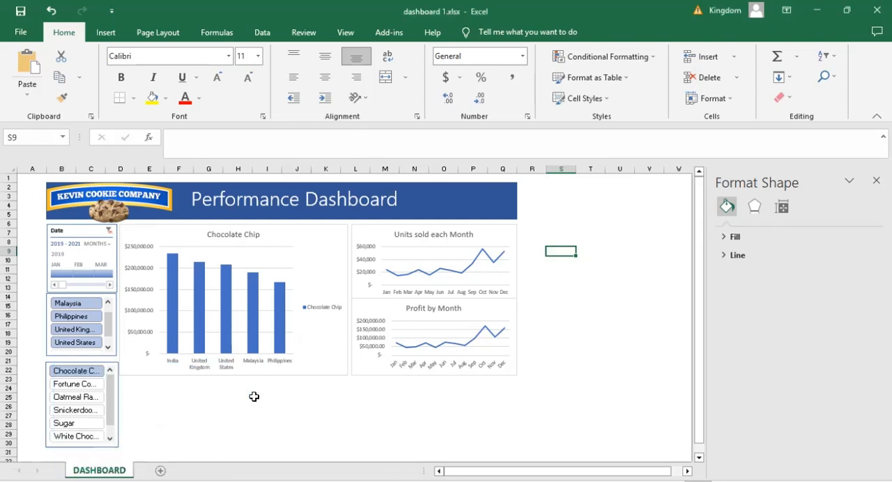
{"action": "left_click", "coordinate": [248, 397]}
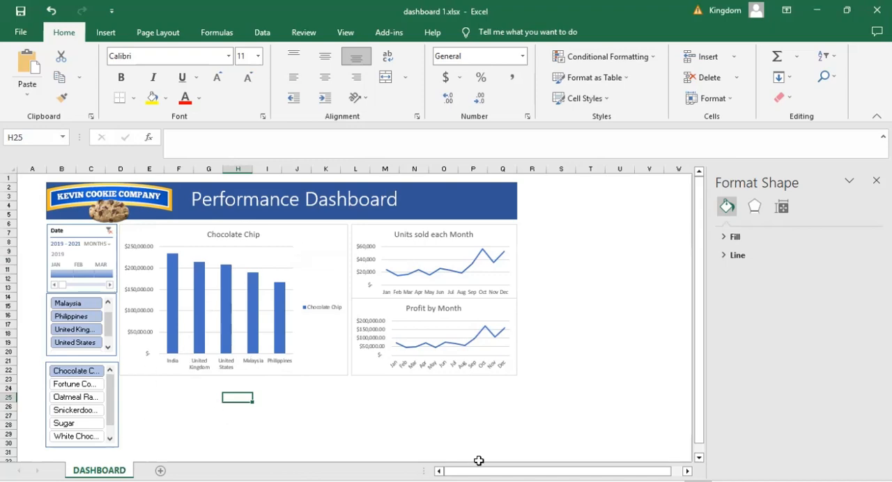
- Switch to the Interactive Dash Board practice workbook and look through the sales records on the DATA sheet
{"action": "left_click", "coordinate": [487, 333]}
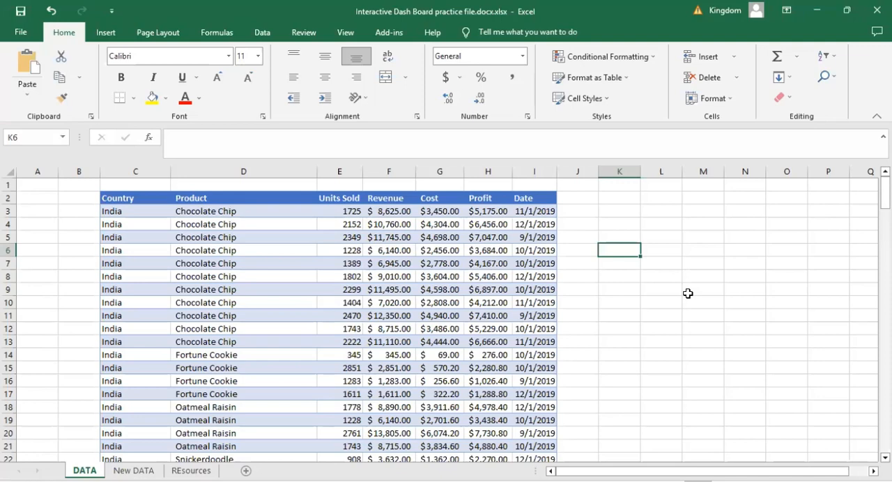
{"action": "left_click", "coordinate": [687, 293]}
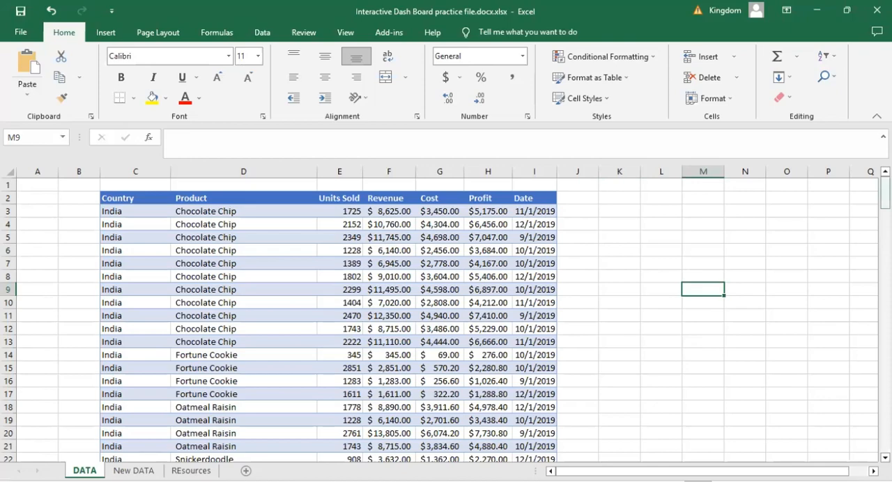
{"action": "scroll", "coordinate": [446, 319], "scroll_direction": "down", "scroll_amount": 3}
{"action": "scroll", "coordinate": [446, 319], "scroll_direction": "up", "scroll_amount": 3}
{"action": "scroll", "coordinate": [210, 330], "scroll_direction": "down", "scroll_amount": 5}
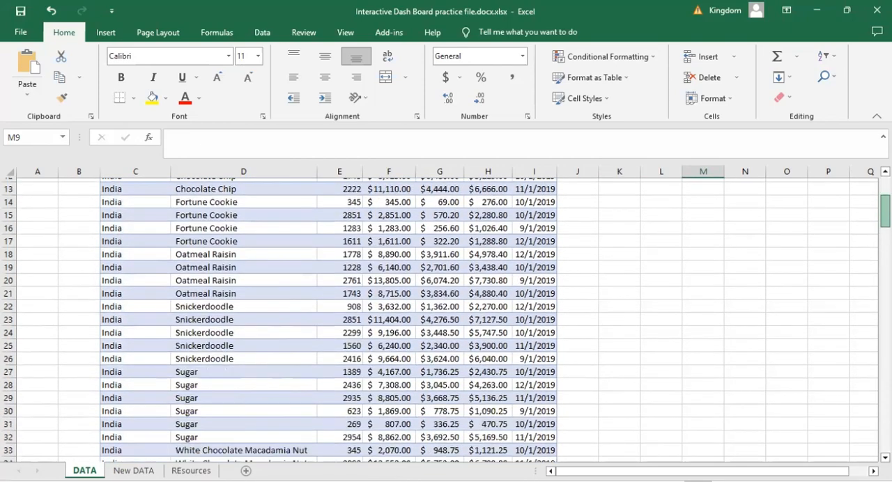
{"action": "scroll", "coordinate": [210, 330], "scroll_direction": "up", "scroll_amount": 5}
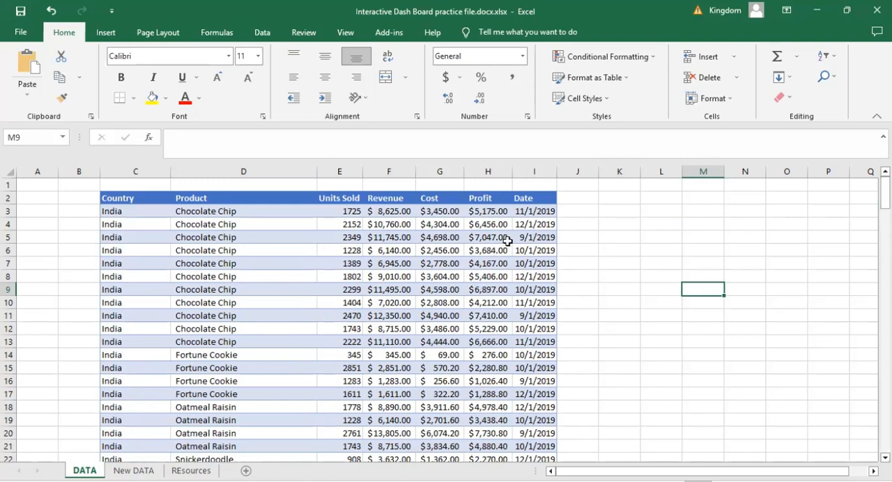
{"action": "left_click", "coordinate": [589, 260]}
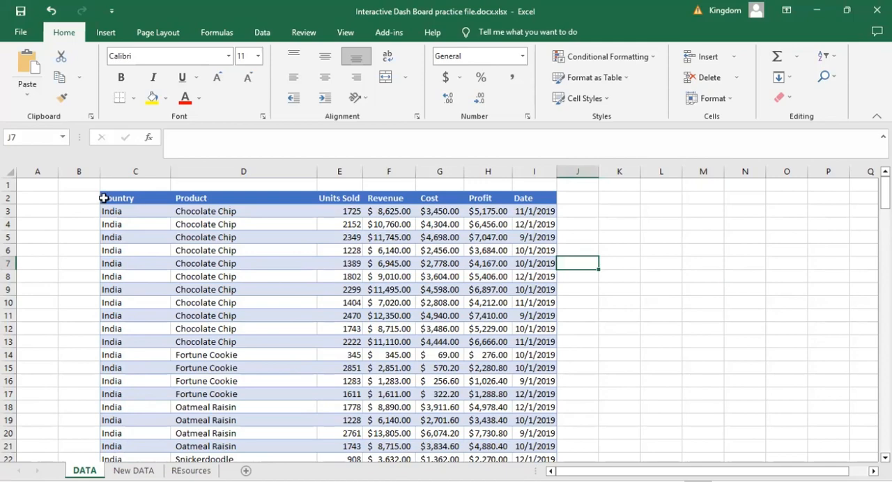
- Format the sales data in C2:I177 as a table with a blue banded style and a header row
{"action": "left_click_drag", "start_coordinate": [118, 197], "coordinate": [530, 433]}
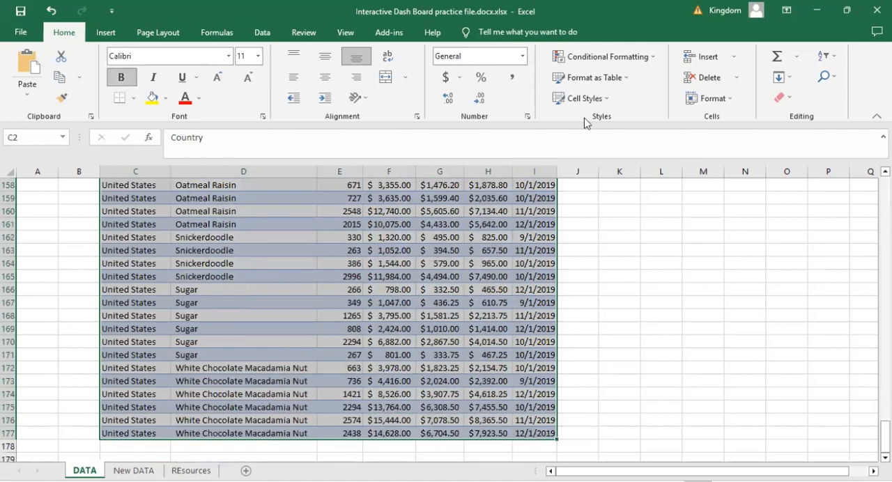
{"action": "left_click", "coordinate": [615, 80]}
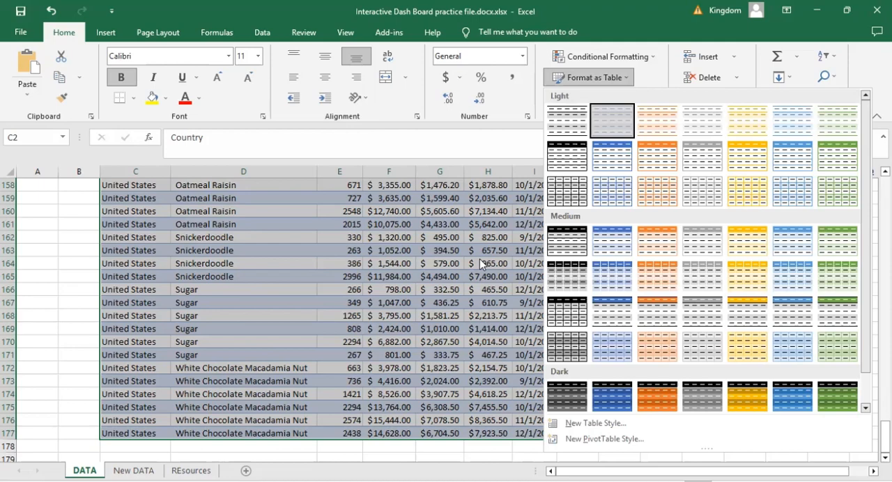
{"action": "left_click", "coordinate": [443, 291]}
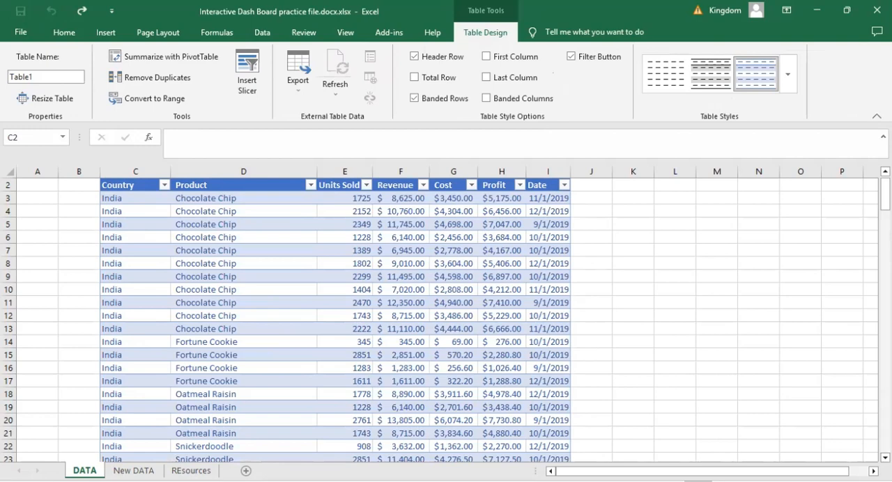
{"action": "left_click", "coordinate": [666, 257]}
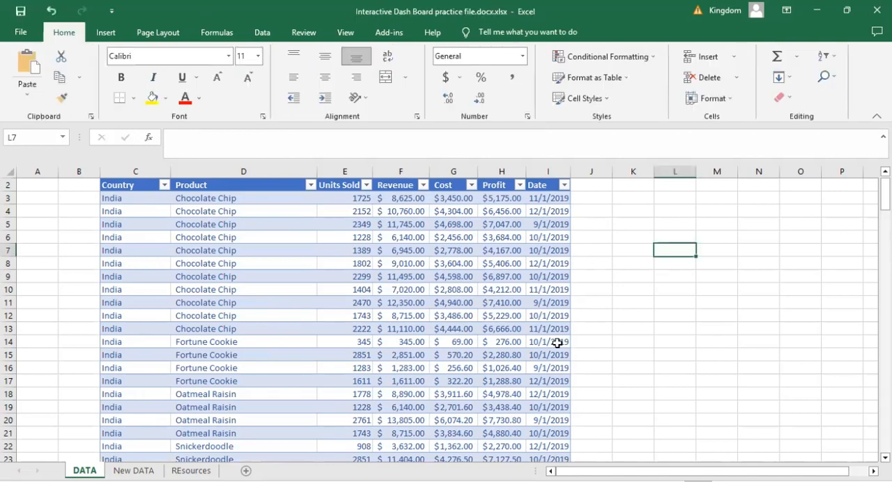
{"action": "left_click", "coordinate": [602, 294]}
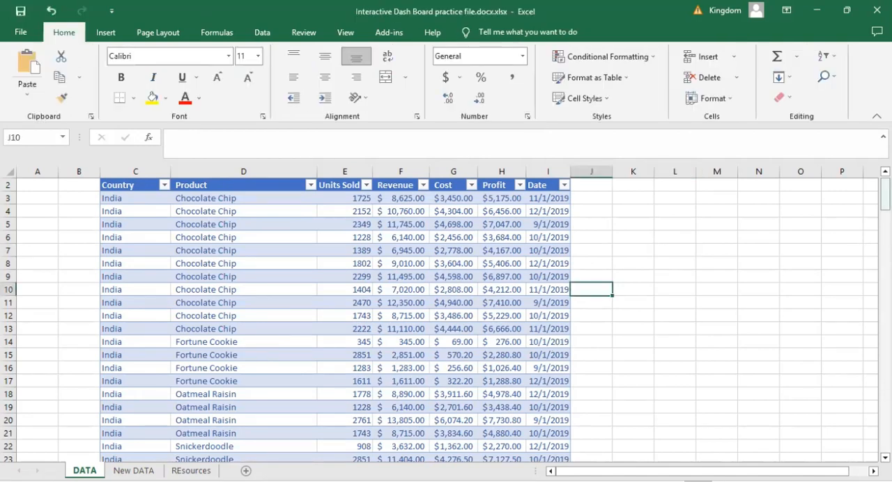
{"action": "scroll", "coordinate": [565, 397], "scroll_direction": "up", "scroll_amount": 1}
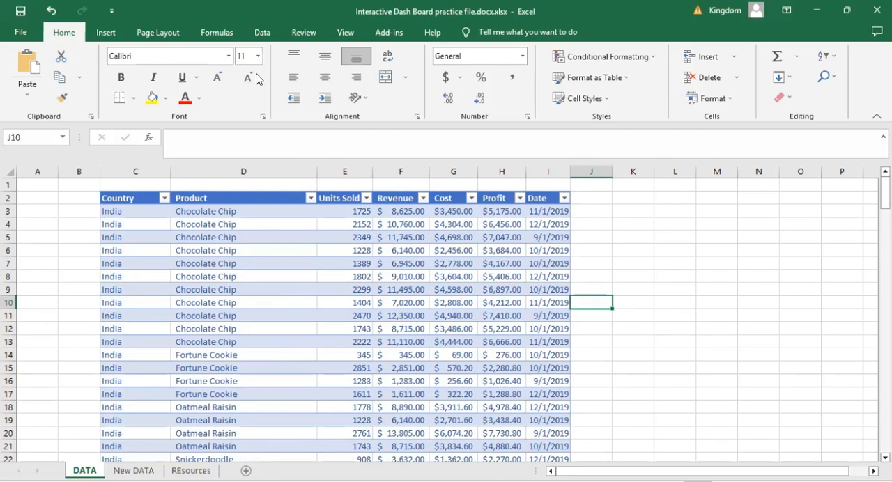
- Insert a PivotTable based on Table1 on a new worksheet
{"action": "key", "text": "alt+Tab"}
{"action": "left_click", "coordinate": [336, 259]}
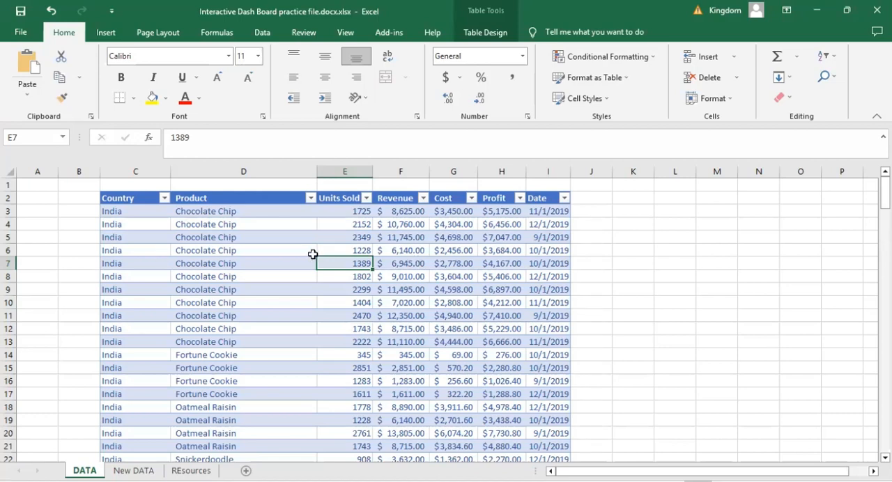
{"action": "left_click", "coordinate": [219, 236]}
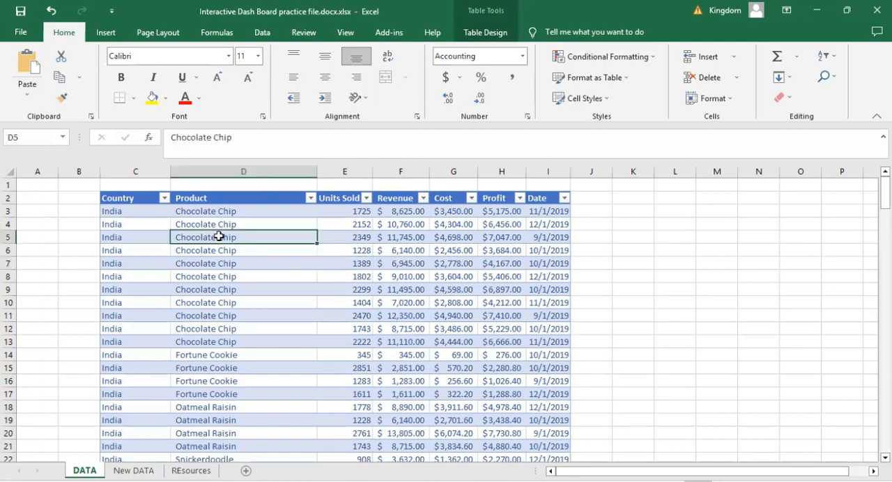
{"action": "left_click", "coordinate": [101, 32]}
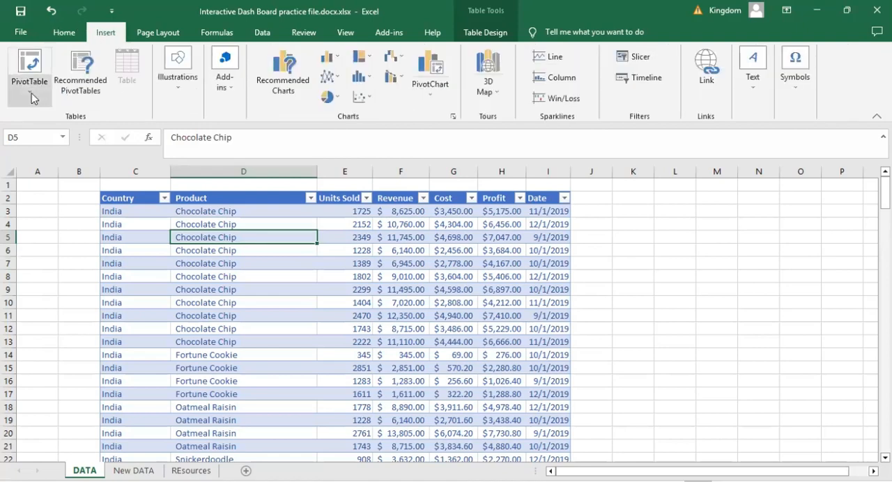
{"action": "left_click", "coordinate": [30, 101]}
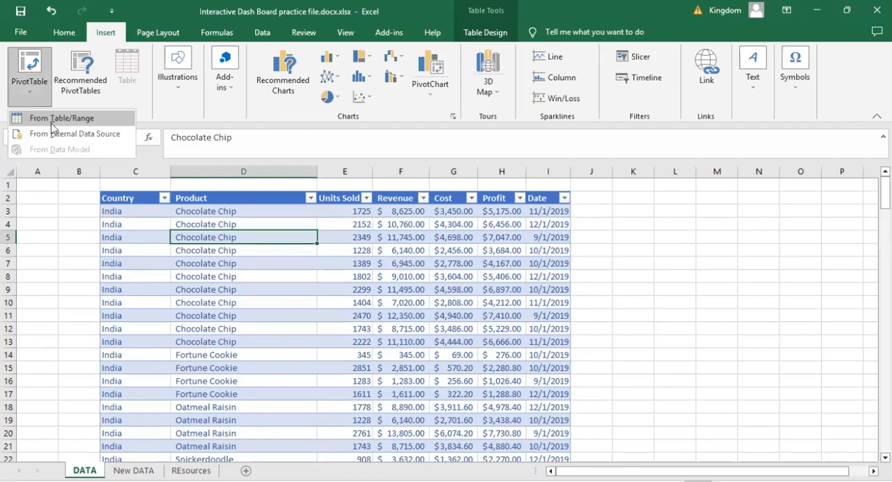
{"action": "key", "text": "Return"}
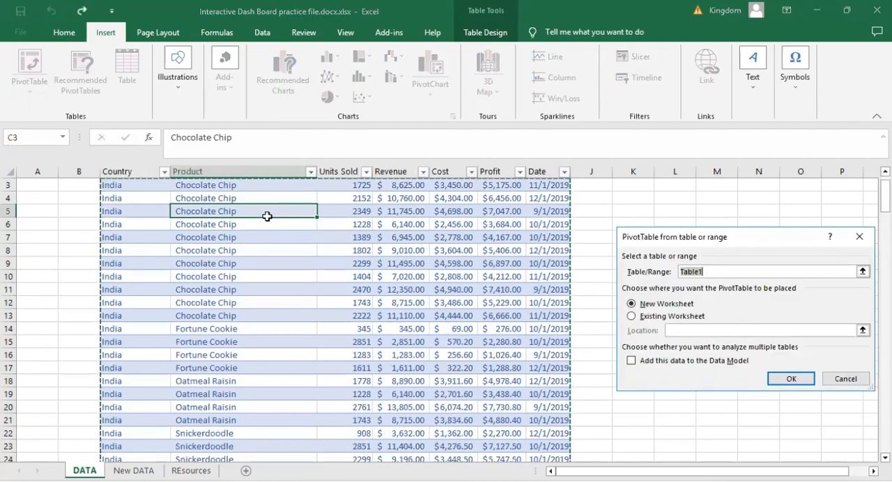
{"action": "left_click", "coordinate": [784, 378]}
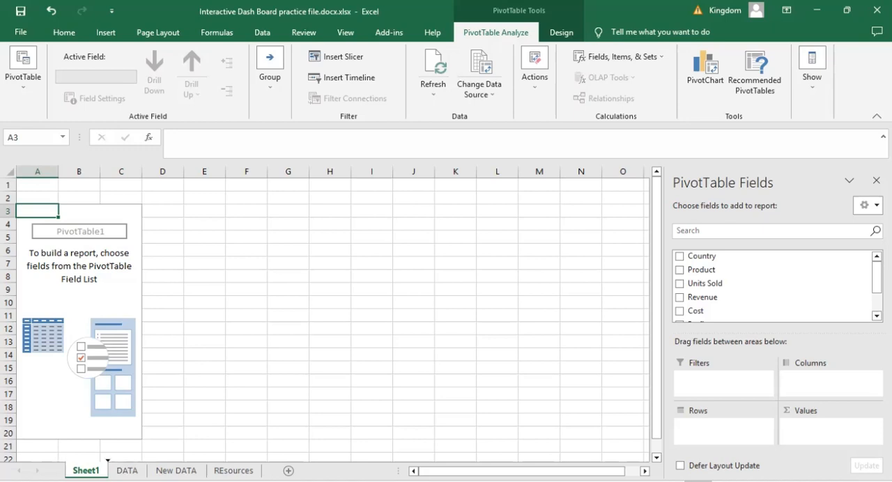
- Duplicate the blank PivotTable sheet twice and place both copies directly before the DATA sheet
{"action": "left_click_drag", "start_coordinate": [86, 471], "coordinate": [117, 471]}
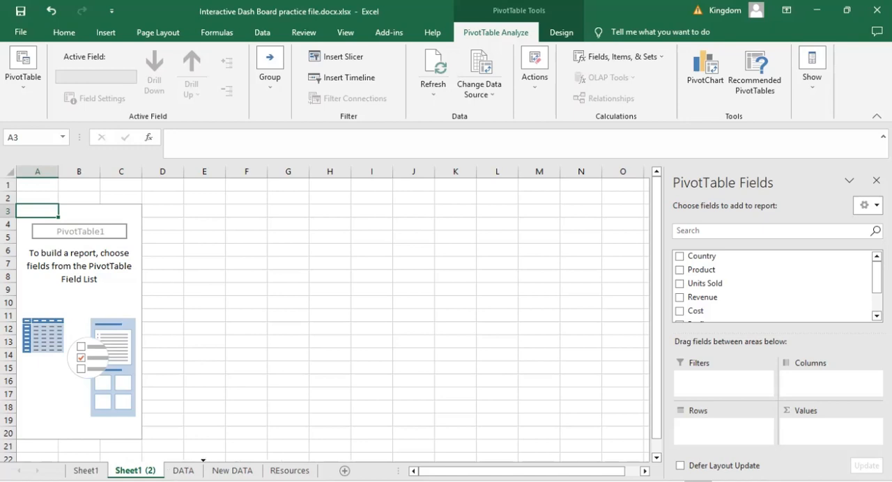
{"action": "left_click_drag", "start_coordinate": [203, 470], "coordinate": [203, 470]}
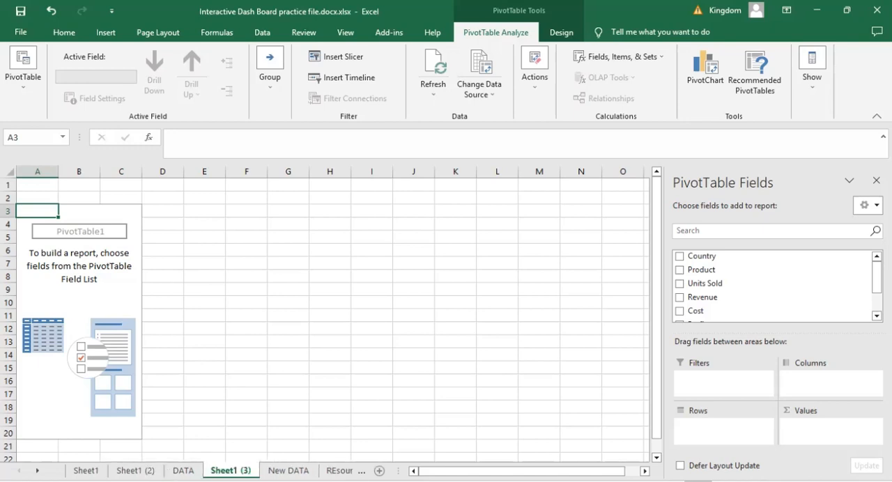
{"action": "left_click_drag", "start_coordinate": [230, 471], "coordinate": [167, 470]}
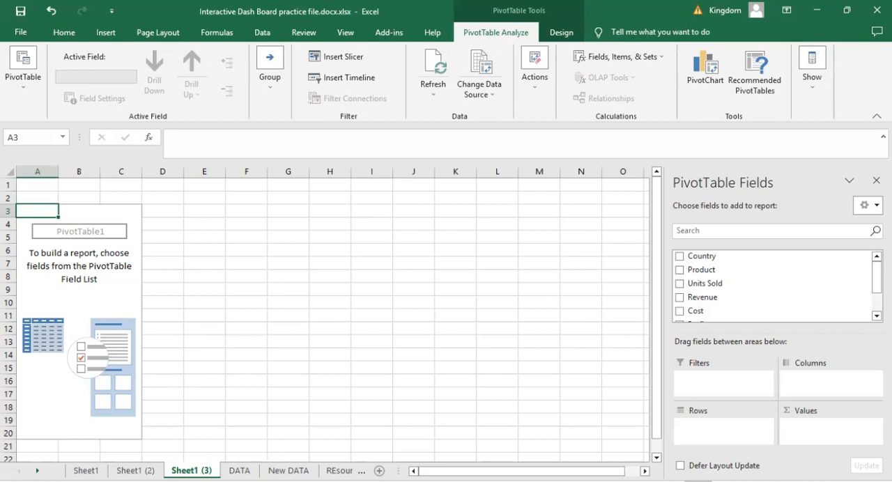
- Rename the Sheet1 (3) worksheet as "Profit by Country and Cookie"
{"action": "right_click", "coordinate": [196, 470]}
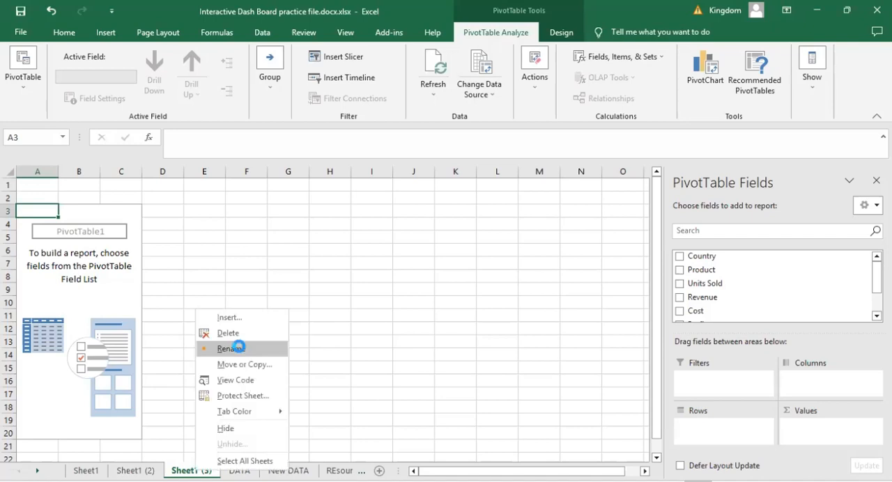
{"action": "left_click", "coordinate": [238, 348]}
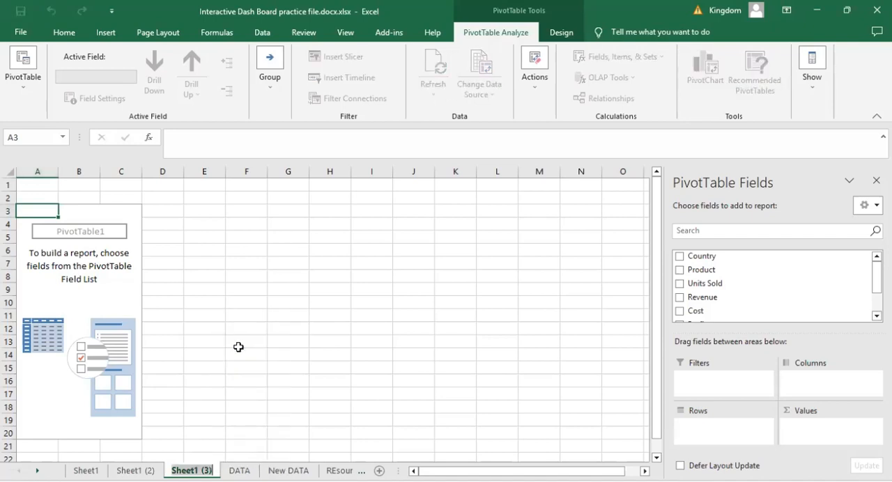
{"action": "type", "text": "Profit"}
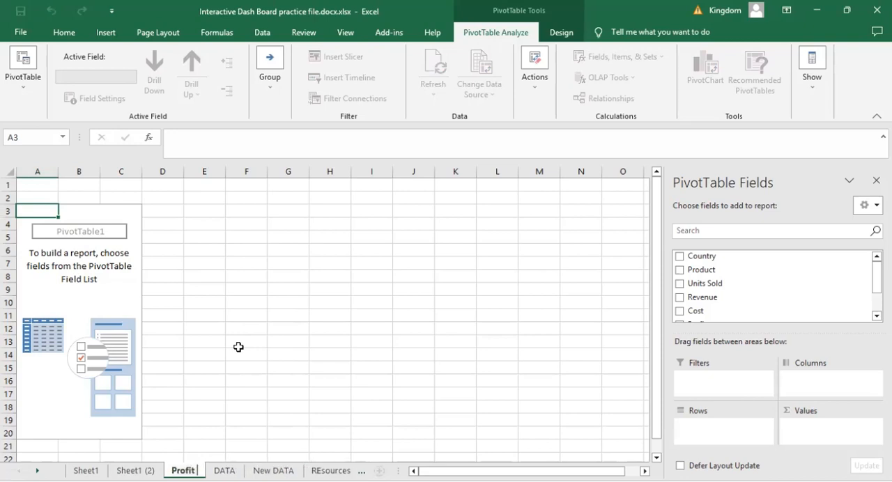
{"action": "type", "text": " by "}
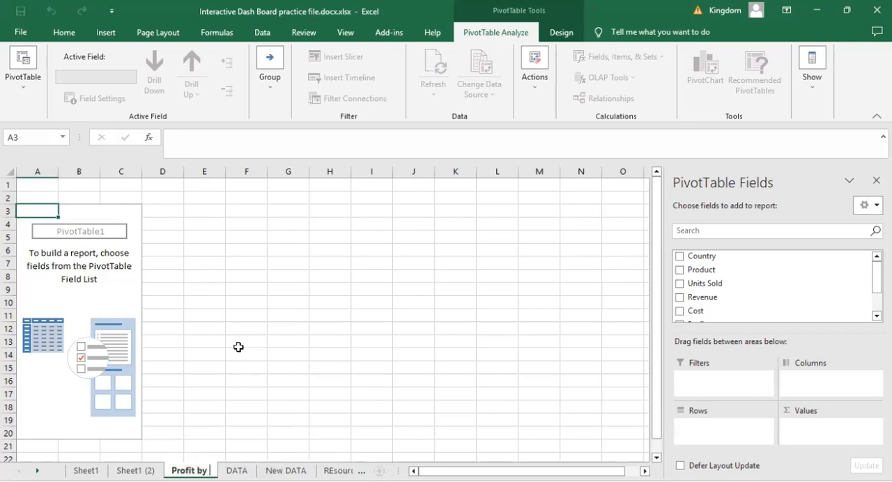
{"action": "type", "text": "Country and "}
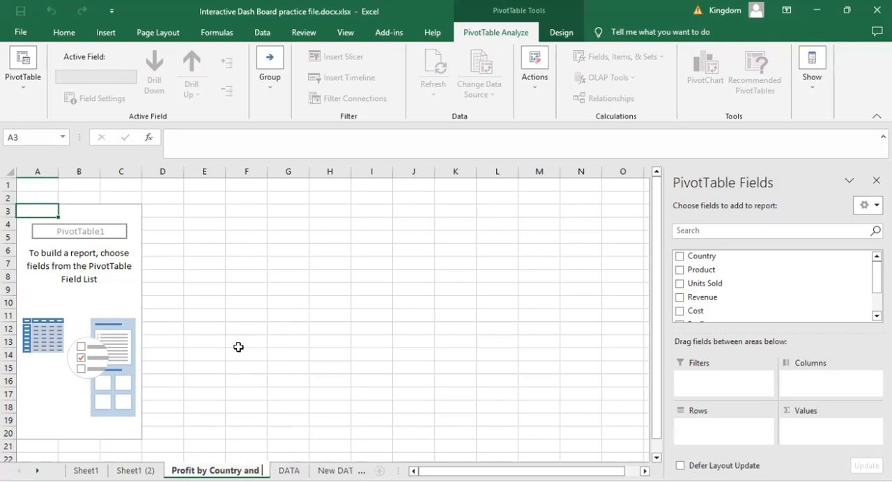
{"action": "type", "text": "Cook"}
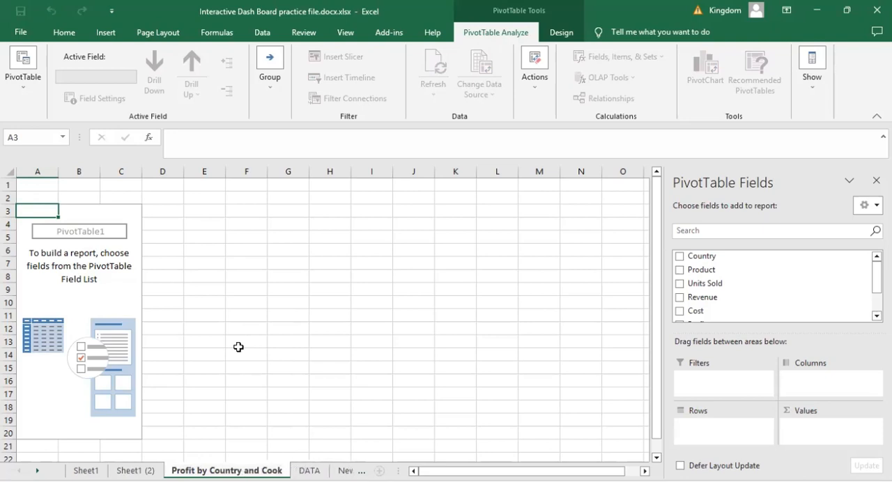
{"action": "type", "text": "ie"}
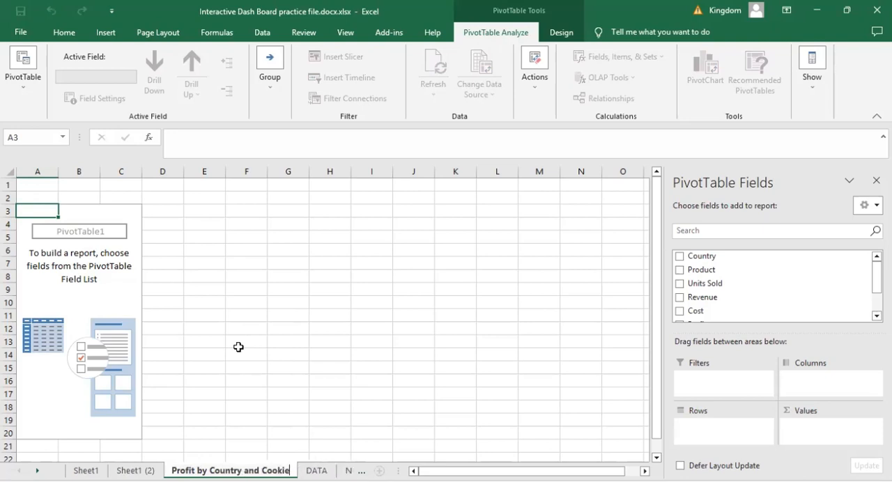
{"action": "key", "text": "Return"}
- Rename the Sheet1 (2) worksheet as "unit sold each month"
{"action": "left_click", "coordinate": [135, 470]}
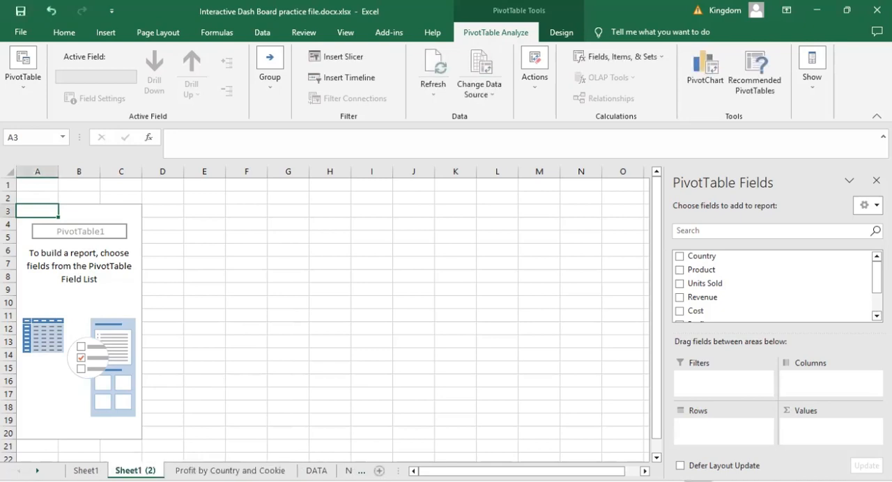
{"action": "right_click", "coordinate": [137, 470]}
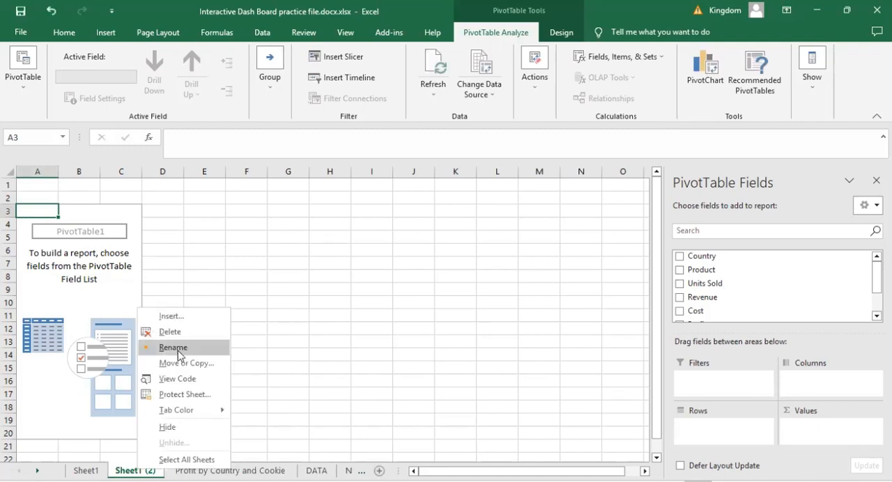
{"action": "key", "text": "Return"}
{"action": "type", "text": "unit"}
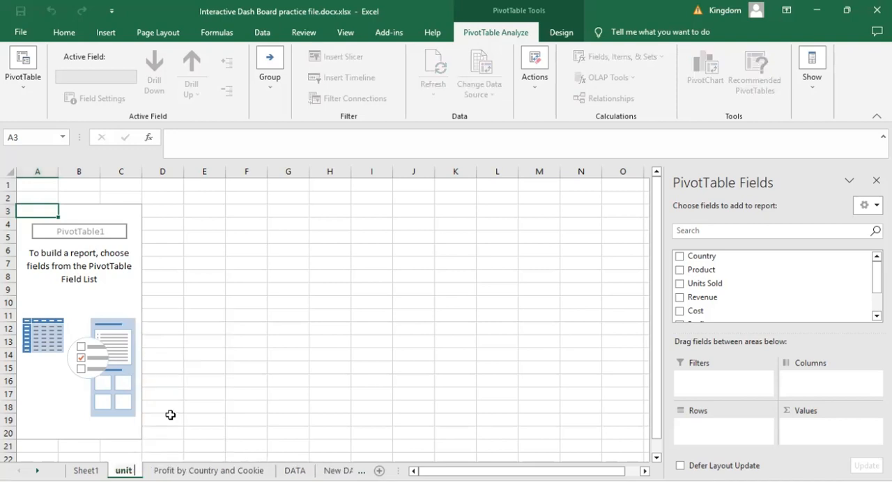
{"action": "type", "text": " sold each"}
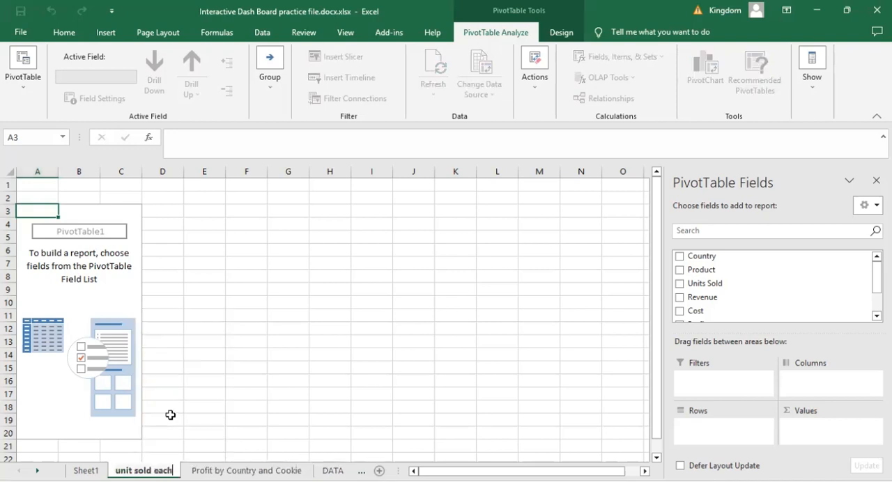
{"action": "type", "text": " month"}
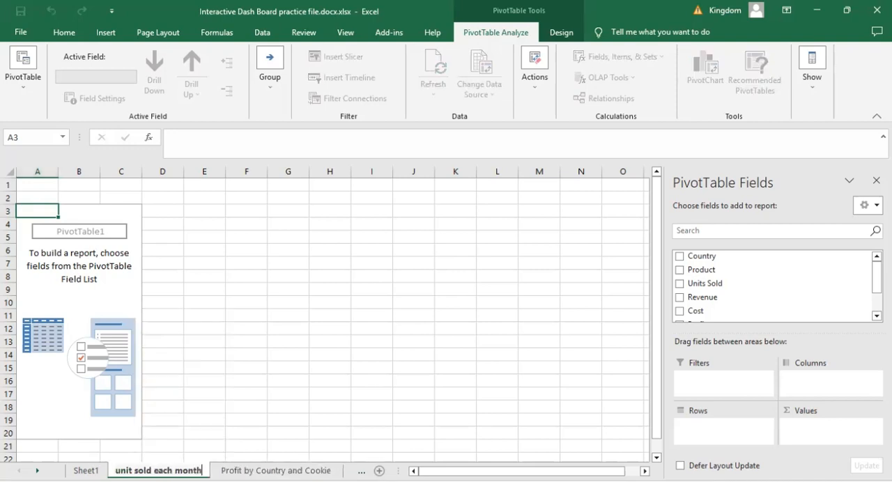
- Rename the Sheet1 worksheet as "profit by month"
{"action": "left_click", "coordinate": [85, 470]}
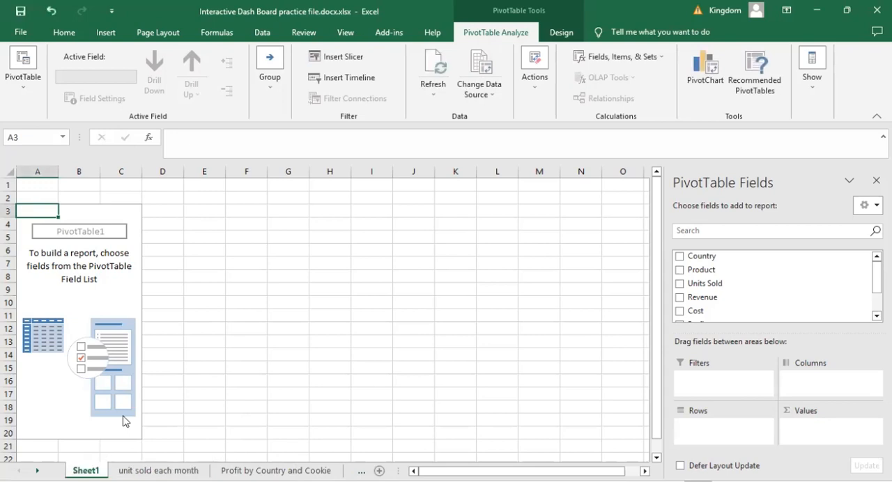
{"action": "right_click", "coordinate": [84, 470]}
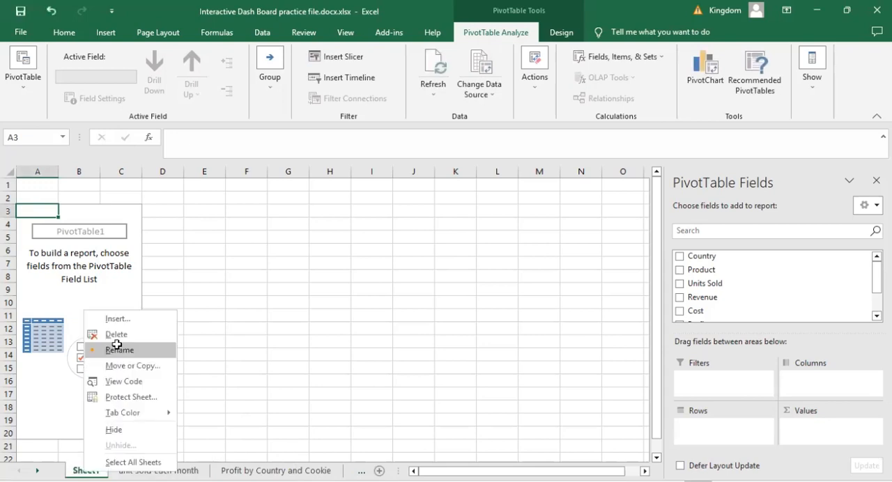
{"action": "left_click", "coordinate": [117, 349]}
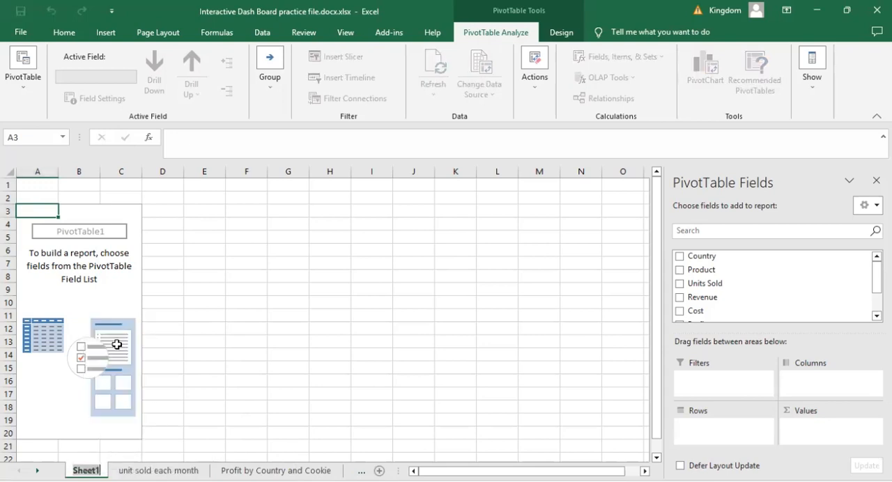
{"action": "type", "text": "profit b"}
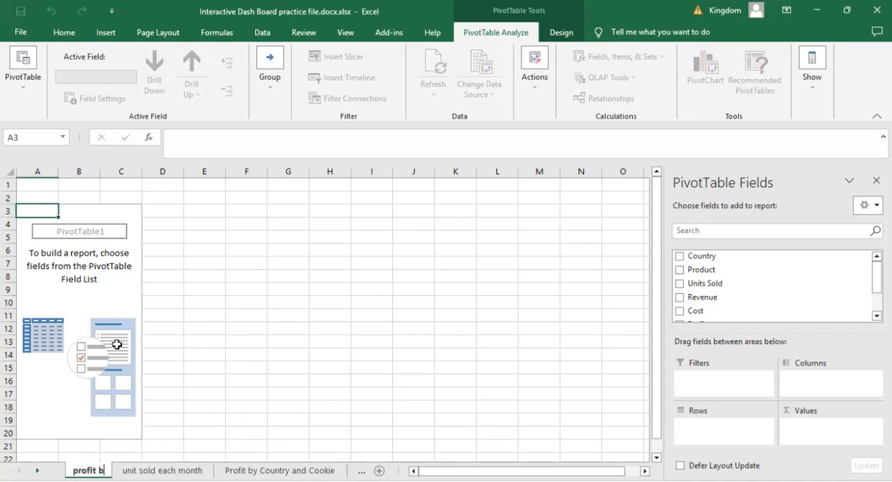
{"action": "type", "text": "y month"}
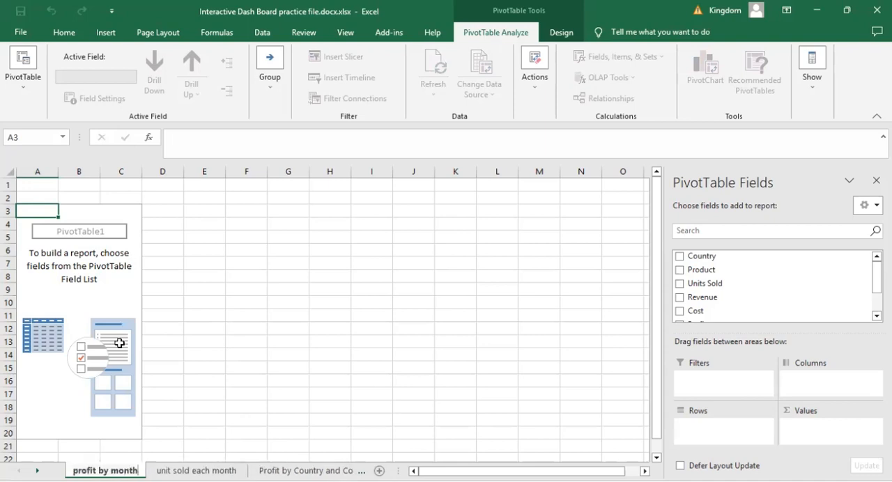
{"action": "left_click", "coordinate": [204, 315]}
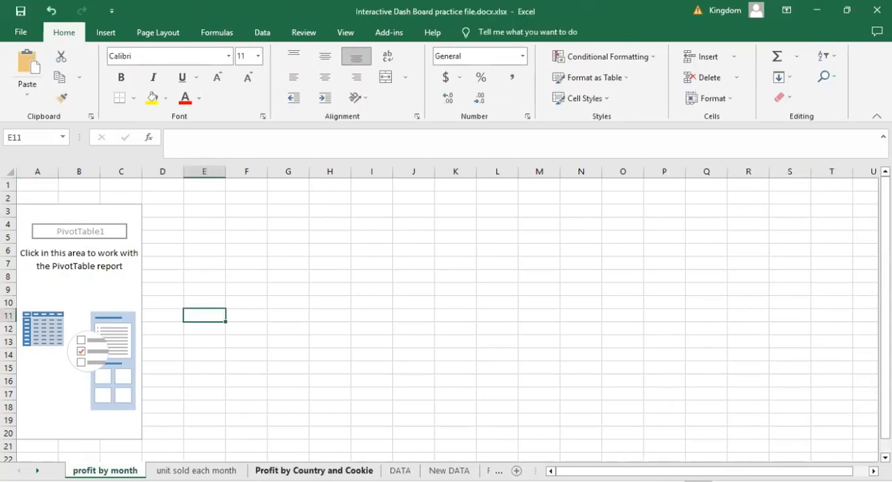
- On the Profit by Country and Cookie sheet, build the PivotTable with Country as rows, Product as columns and Profit as summed values
{"action": "left_click", "coordinate": [313, 471]}
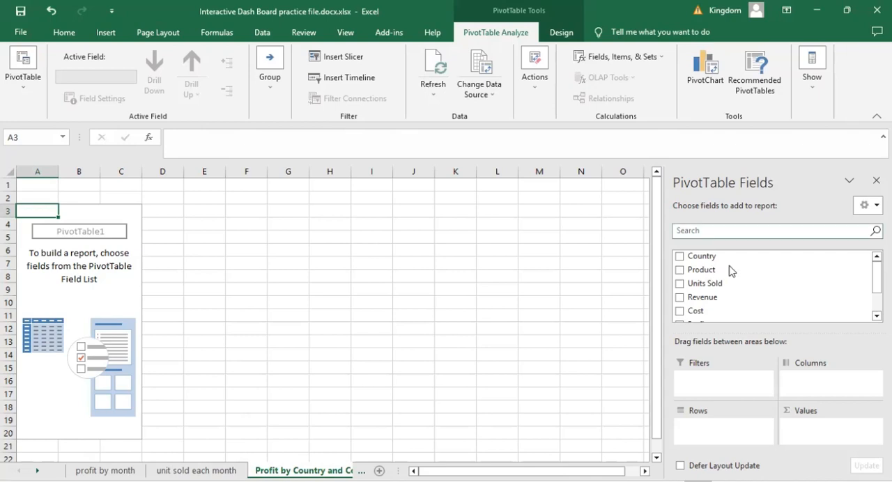
{"action": "left_click_drag", "start_coordinate": [684, 257], "coordinate": [694, 399]}
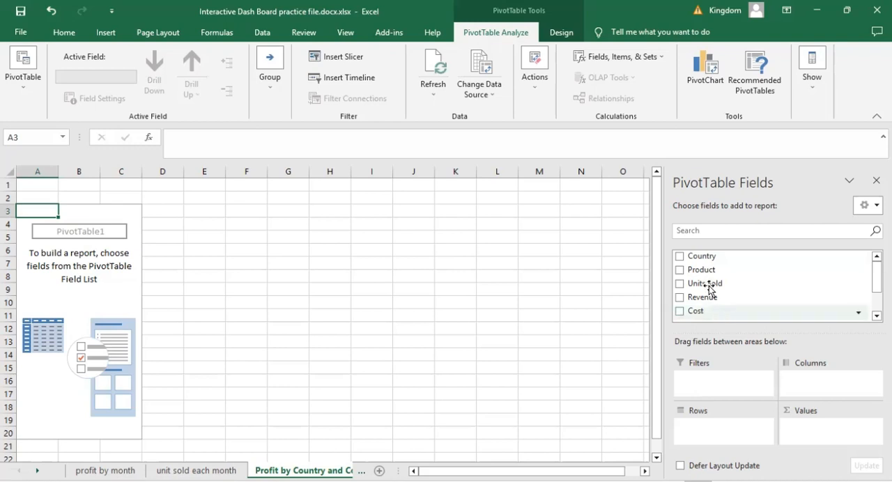
{"action": "left_click_drag", "start_coordinate": [702, 259], "coordinate": [699, 427]}
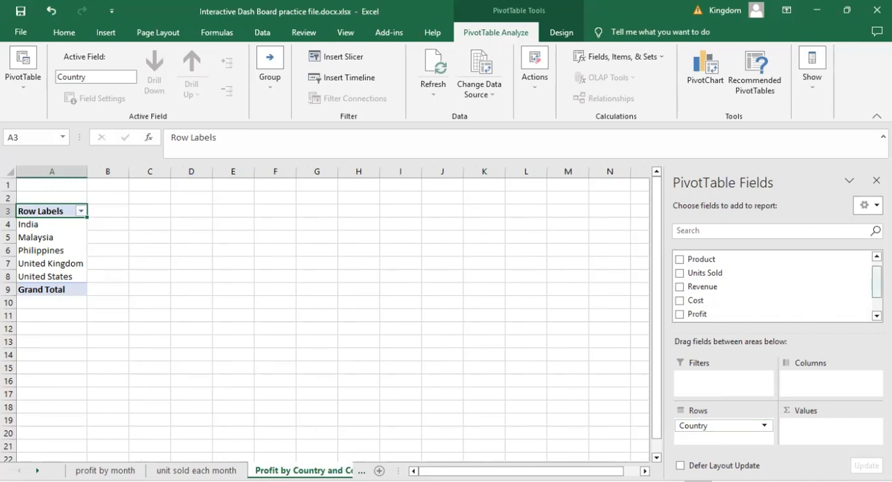
{"action": "left_click_drag", "start_coordinate": [876, 283], "coordinate": [876, 277]}
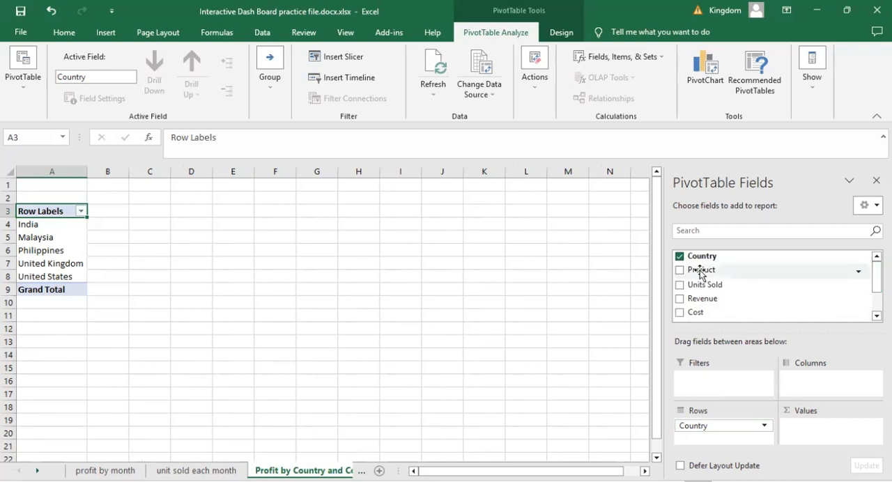
{"action": "left_click_drag", "start_coordinate": [700, 274], "coordinate": [815, 381]}
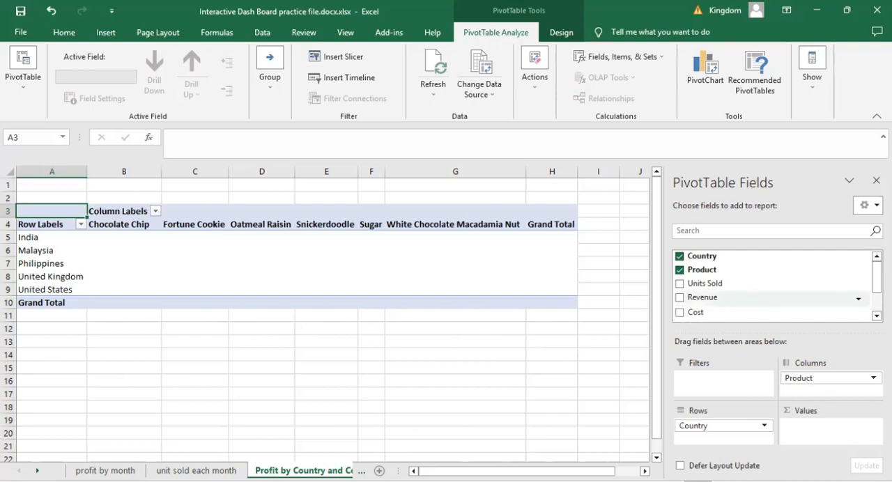
{"action": "scroll", "coordinate": [744, 299], "scroll_direction": "down", "scroll_amount": 1}
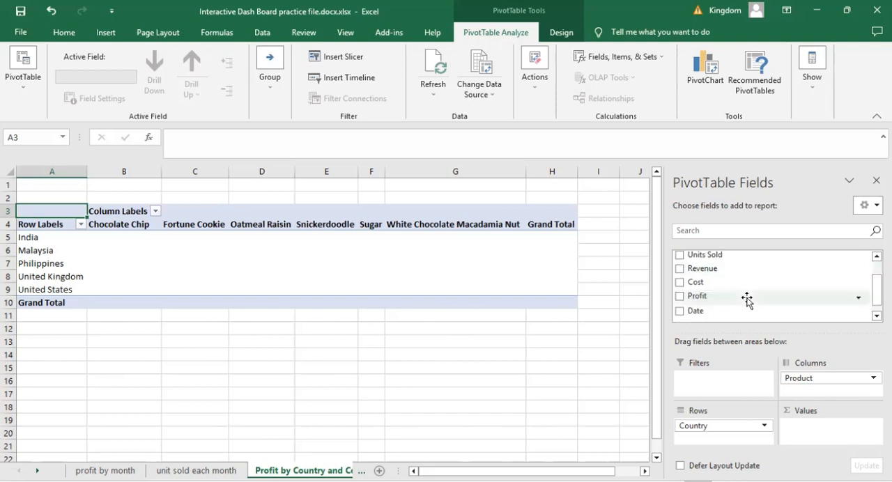
{"action": "left_click_drag", "start_coordinate": [744, 300], "coordinate": [811, 432]}
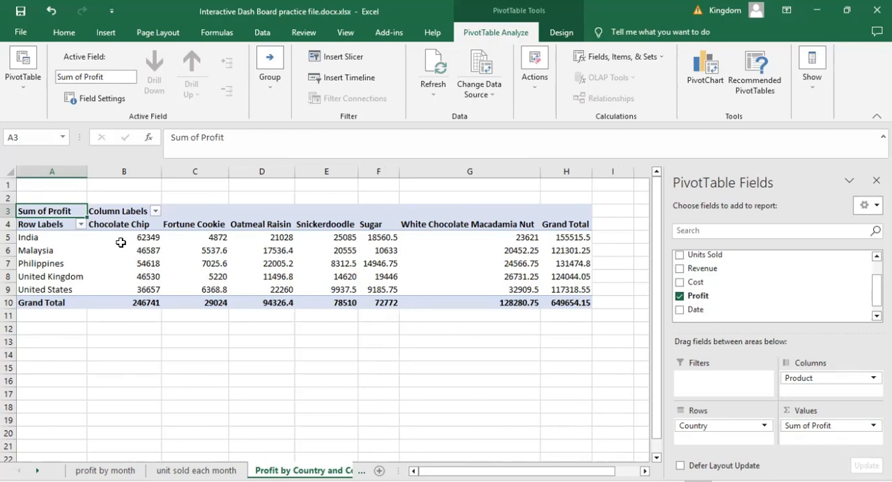
- Format the PivotTable's profit values in B5:H10 as dollar accounting amounts with no decimal places
{"action": "mouse_move", "coordinate": [121, 243]}
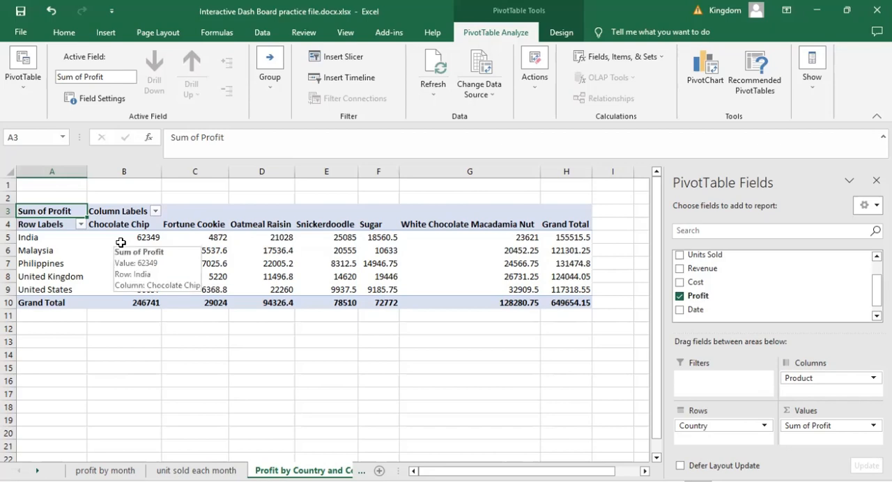
{"action": "left_click", "coordinate": [64, 32]}
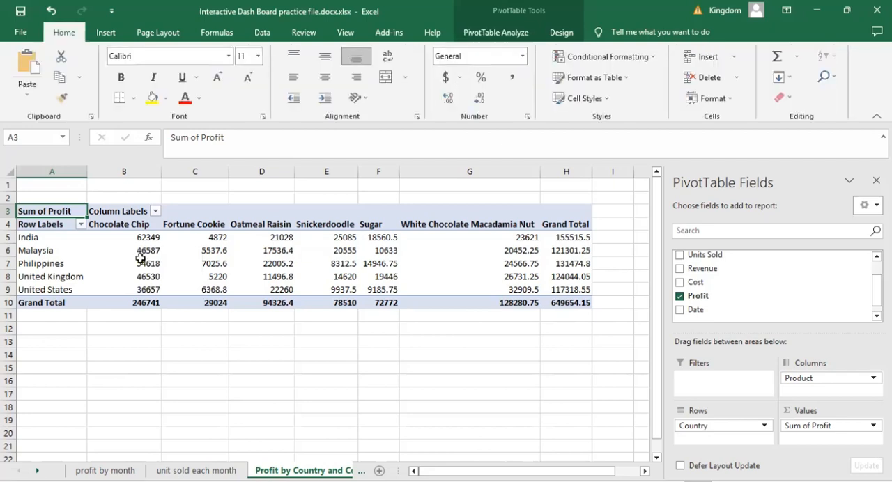
{"action": "left_click_drag", "start_coordinate": [124, 237], "coordinate": [582, 302]}
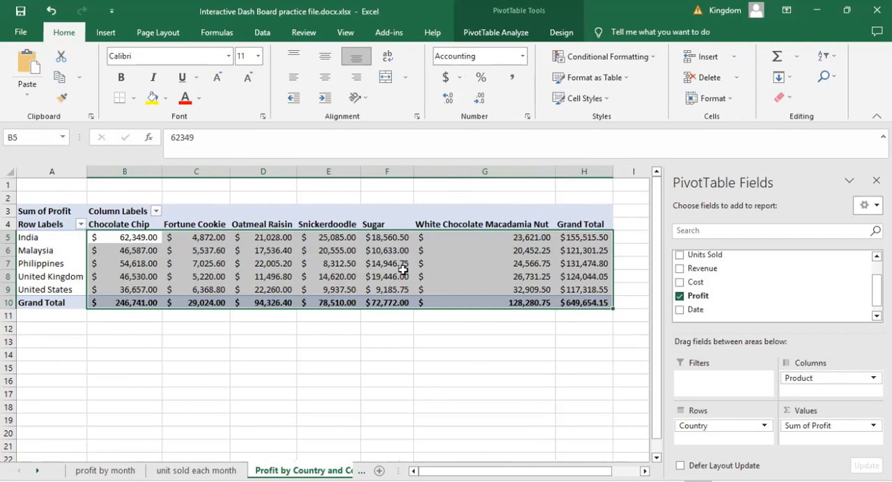
{"action": "left_click", "coordinate": [479, 103]}
{"action": "left_click", "coordinate": [479, 103]}
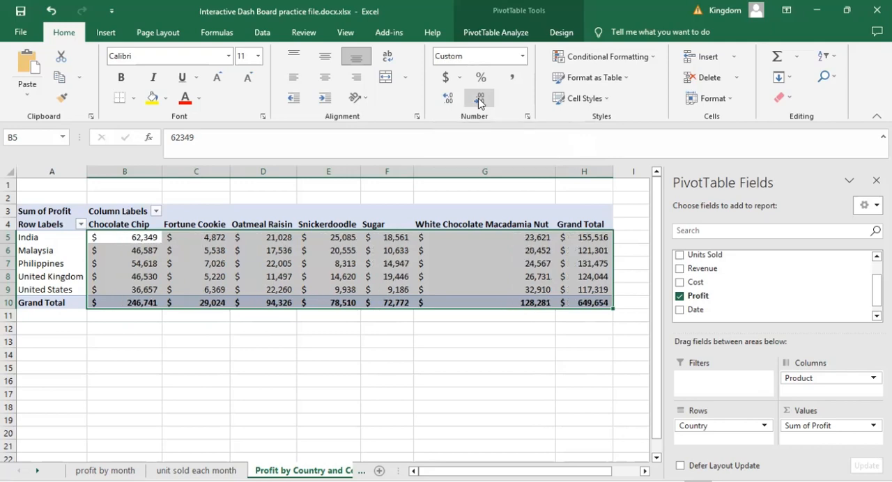
{"action": "left_click", "coordinate": [332, 380]}
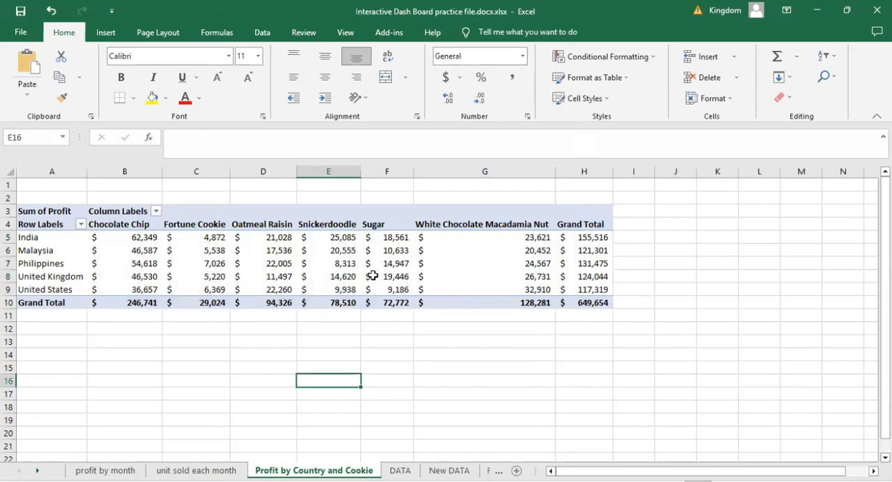
- Sort the PivotTable's country rows by Grand Total profit from largest to smallest
{"action": "left_click", "coordinate": [196, 263]}
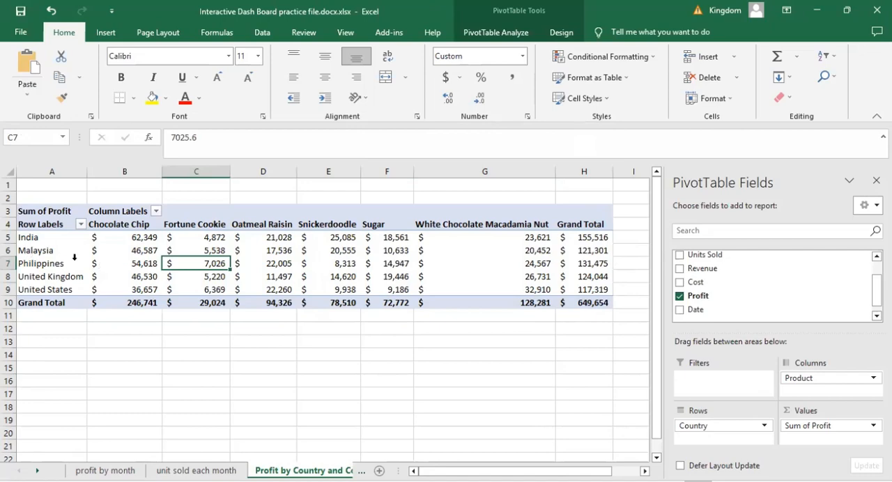
{"action": "left_click", "coordinate": [408, 343]}
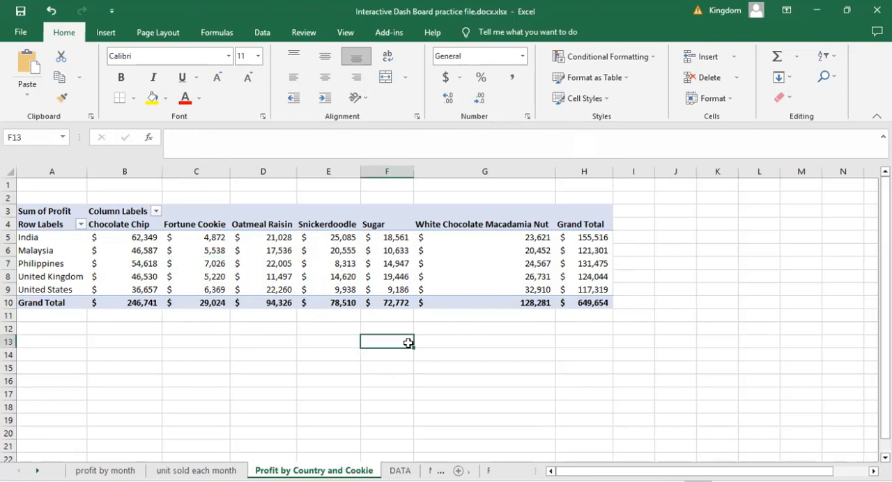
{"action": "left_click", "coordinate": [591, 279]}
{"action": "left_click", "coordinate": [580, 237]}
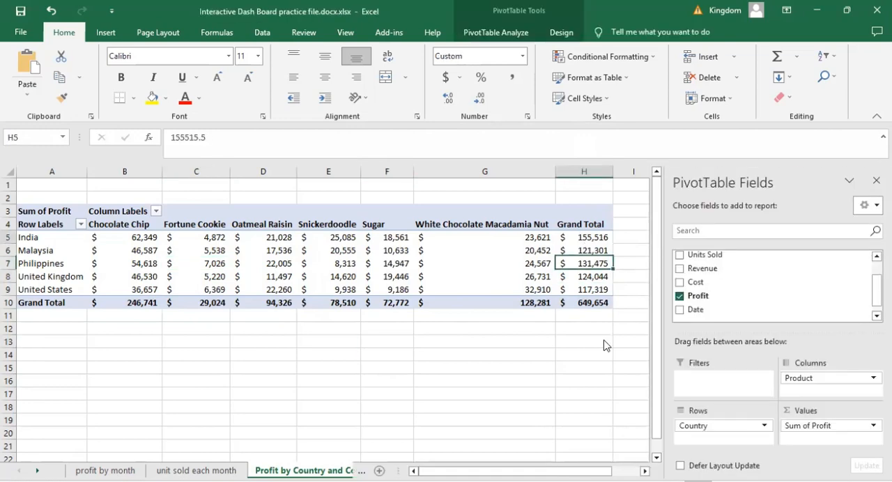
{"action": "key", "text": "shift+F10"}
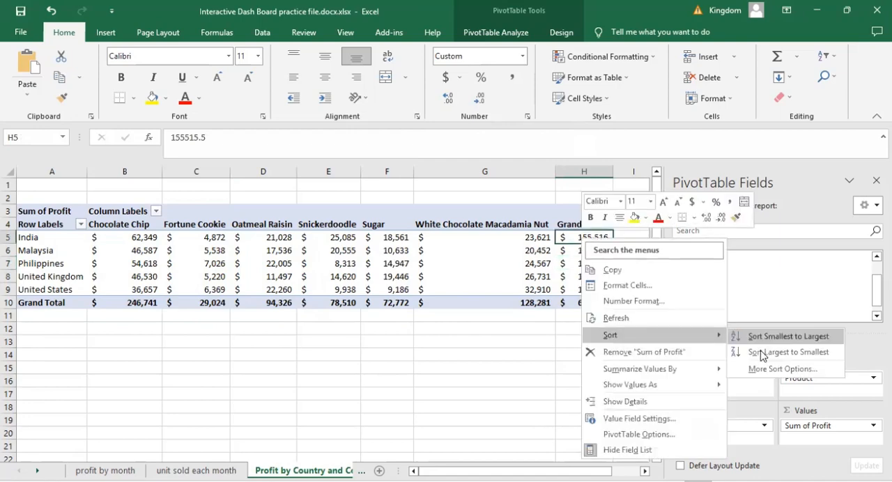
{"action": "mouse_move", "coordinate": [619, 338]}
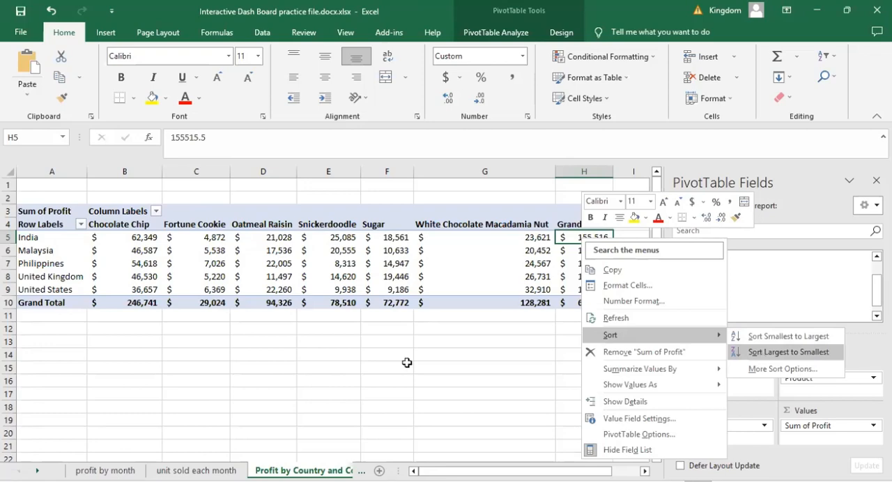
{"action": "key", "text": "Return"}
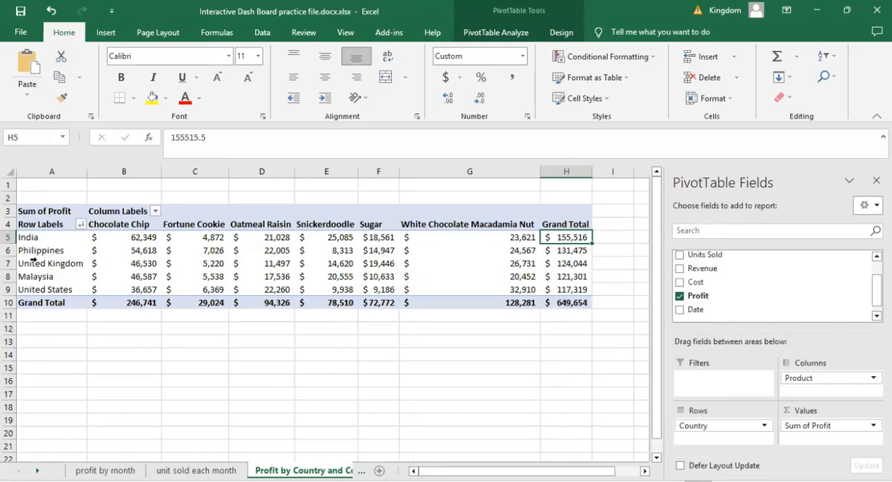
- Sort the PivotTable's cookie columns by their Grand Total row profit from largest to smallest
{"action": "left_click", "coordinate": [193, 359]}
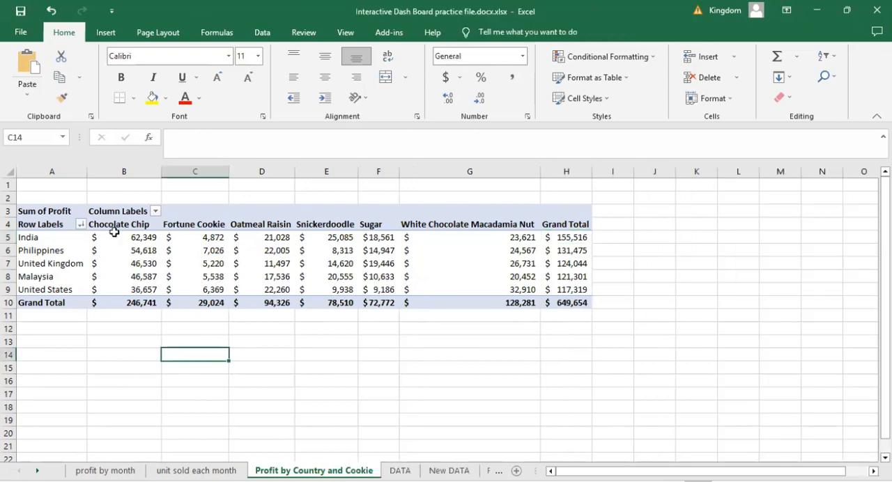
{"action": "right_click", "coordinate": [139, 305]}
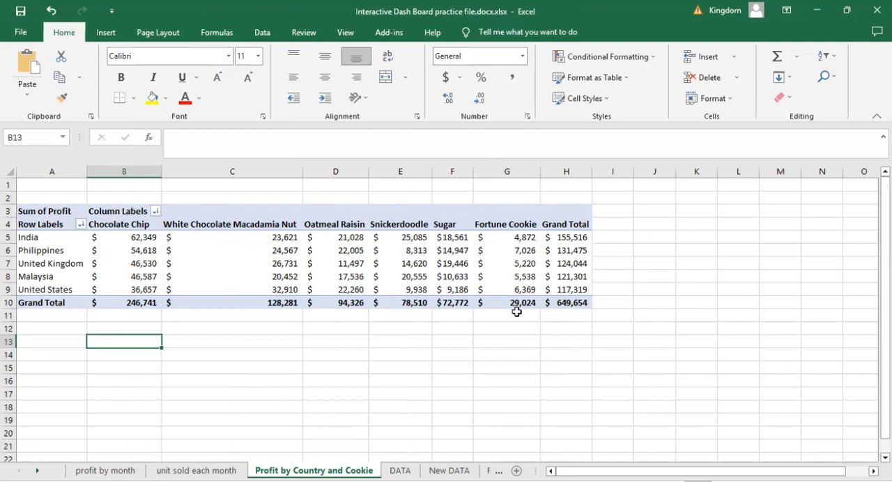
{"action": "left_click", "coordinate": [434, 377]}
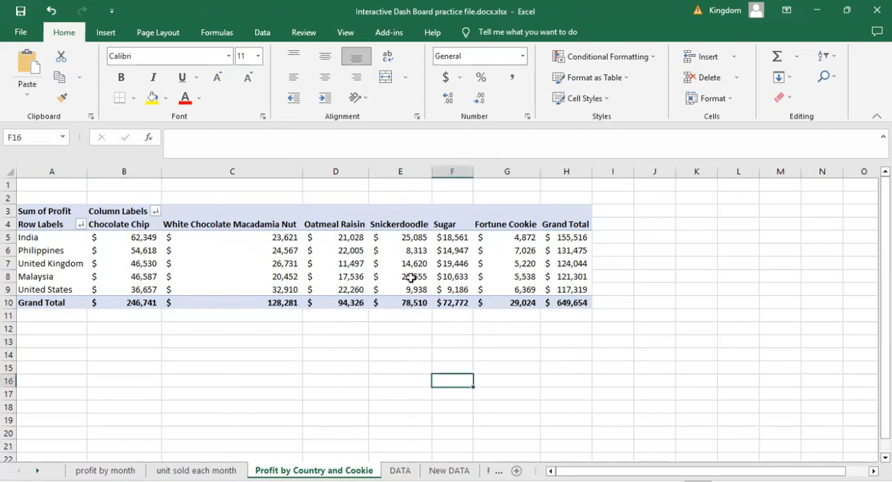
- Insert a Stacked Column PivotChart from the country and cookie profit PivotTable and shift it slightly on the sheet
{"action": "left_click", "coordinate": [411, 276]}
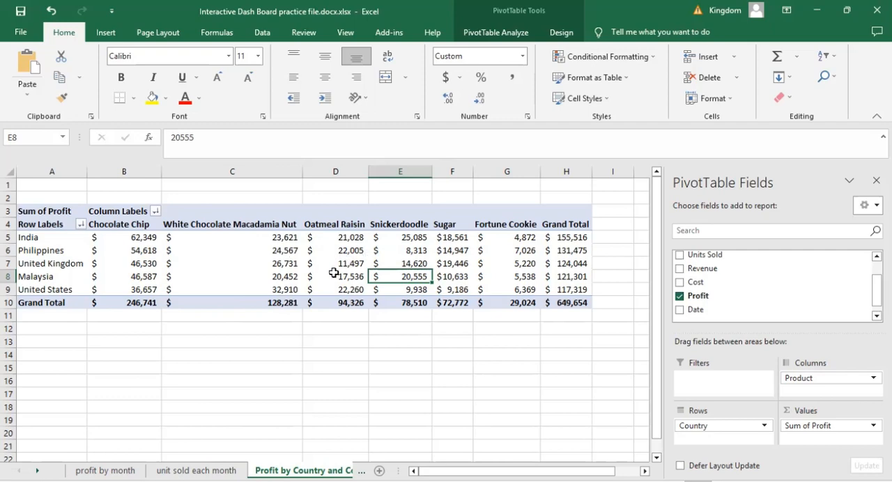
{"action": "left_click", "coordinate": [497, 33]}
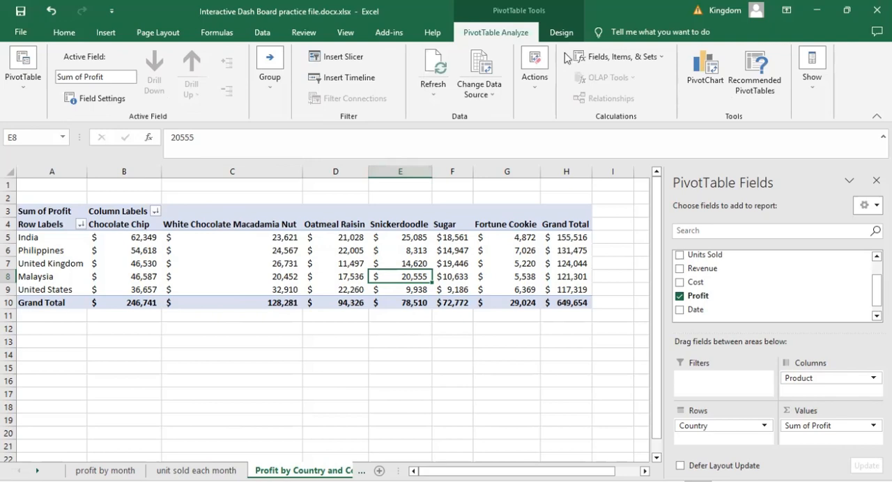
{"action": "left_click", "coordinate": [697, 64]}
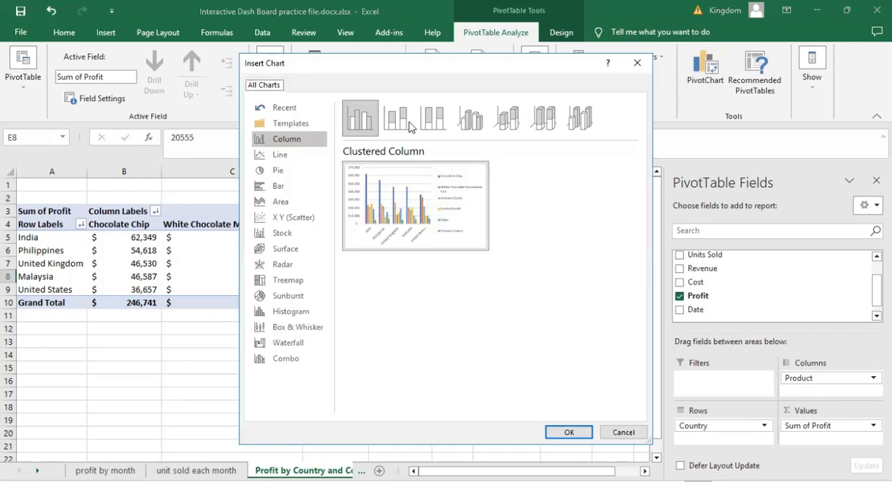
{"action": "left_click", "coordinate": [404, 131]}
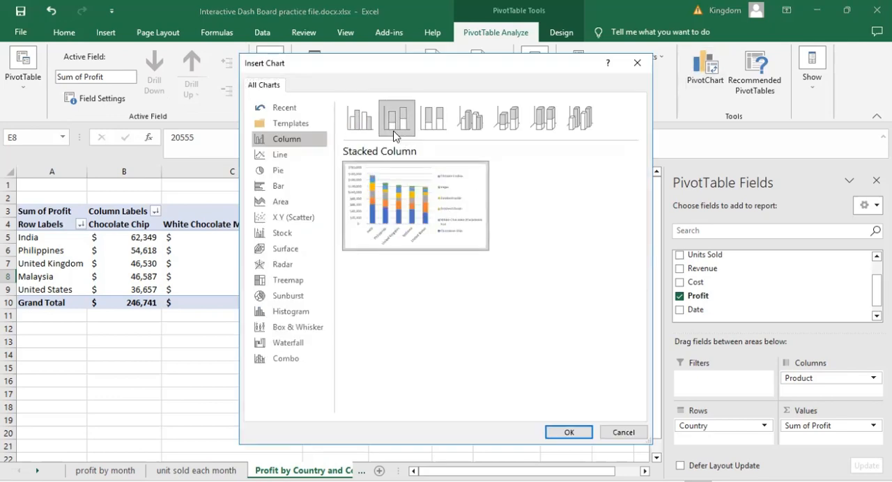
{"action": "left_click", "coordinate": [568, 432]}
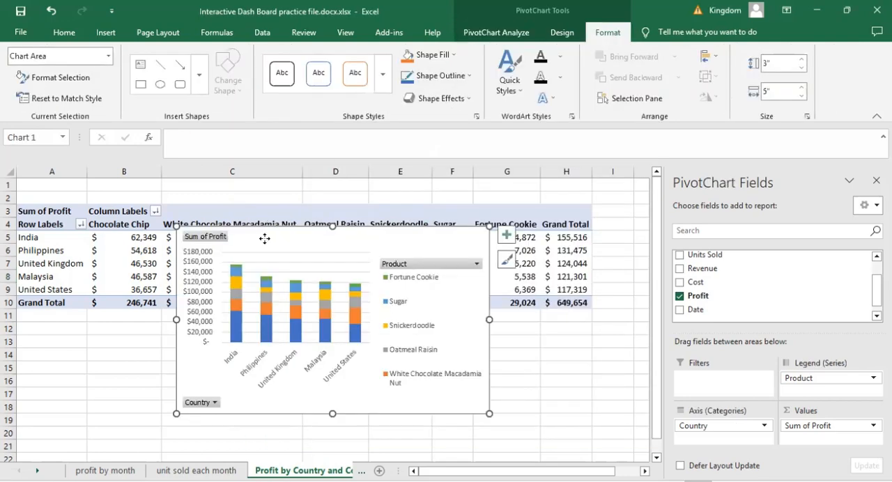
{"action": "mouse_move", "coordinate": [245, 277]}
{"action": "left_mouse_down"}
{"action": "mouse_move", "coordinate": [267, 235]}
{"action": "mouse_move", "coordinate": [256, 265]}
{"action": "left_mouse_up"}
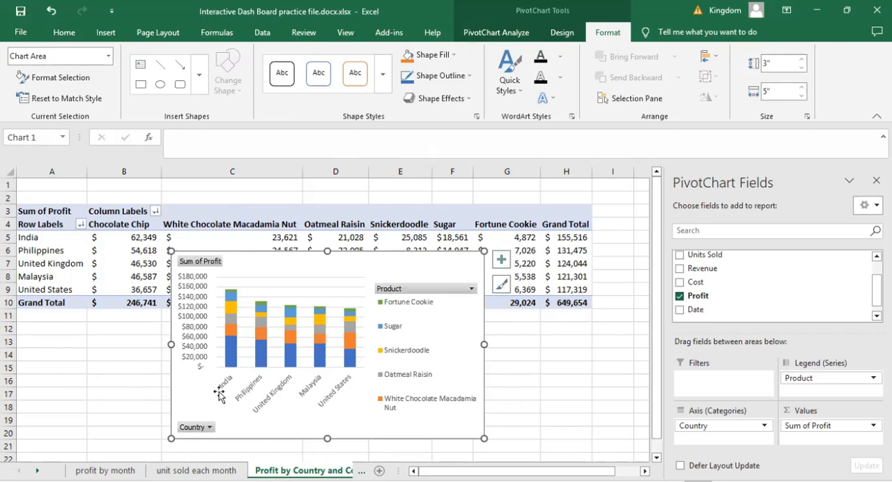
{"action": "left_click_drag", "start_coordinate": [281, 256], "coordinate": [256, 242]}
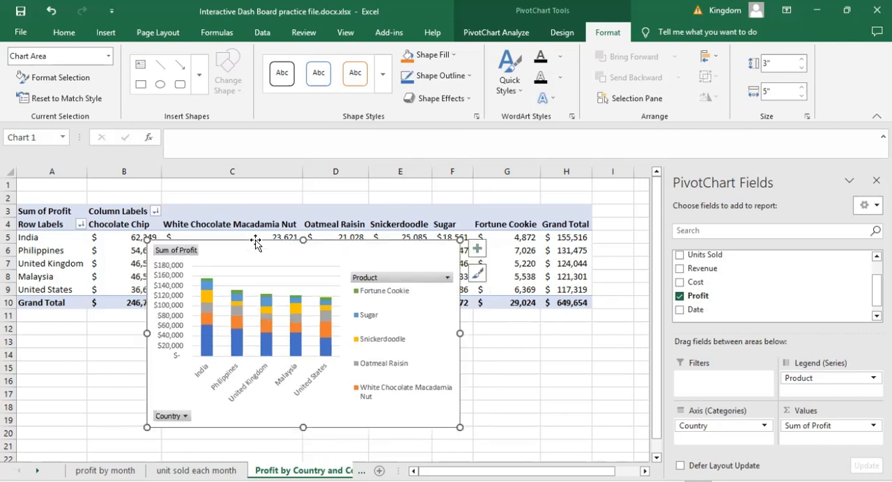
- Hide all field buttons on the country and cookie profit PivotChart
{"action": "left_click", "coordinate": [185, 417]}
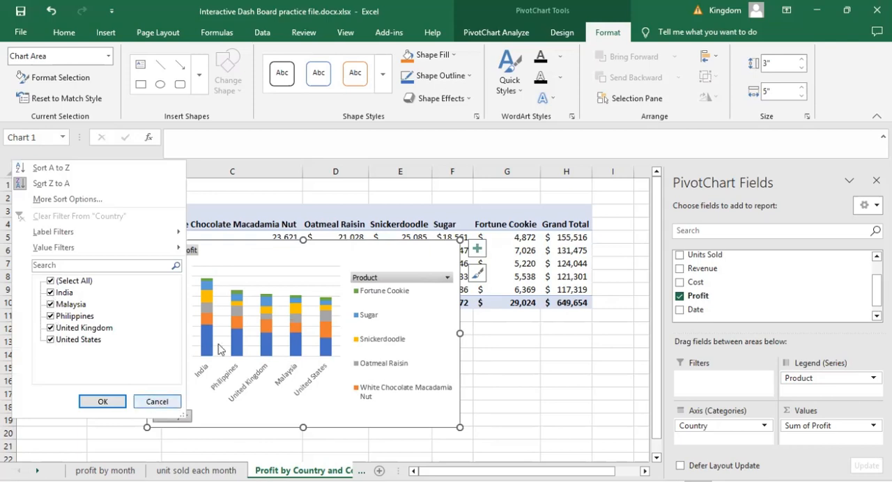
{"action": "left_click", "coordinate": [307, 334]}
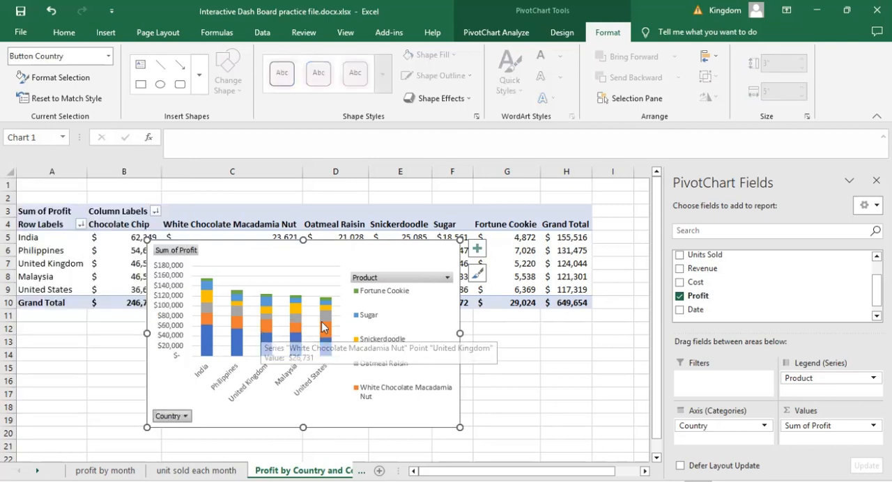
{"action": "right_click", "coordinate": [174, 422]}
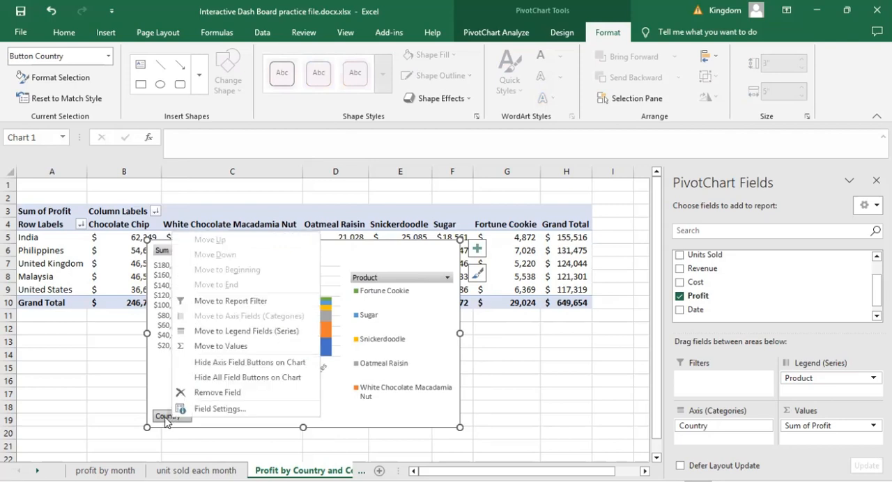
{"action": "left_click", "coordinate": [222, 378]}
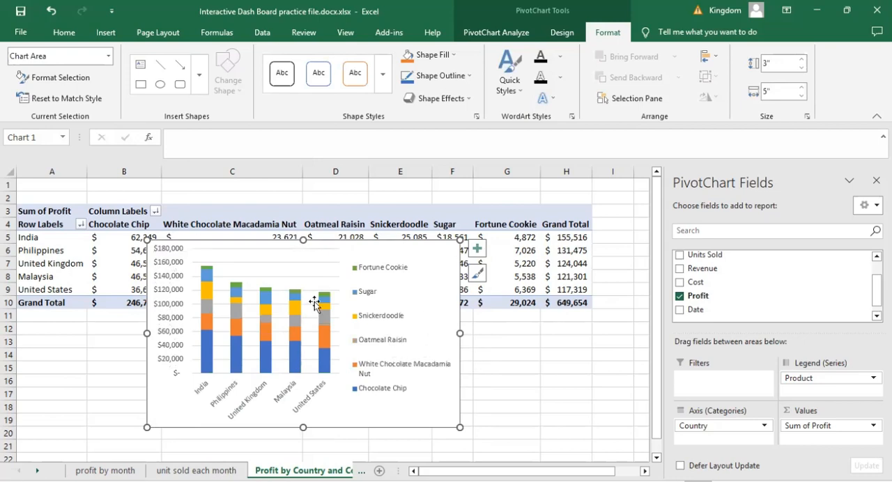
- Add a chart title to the PivotChart reading "Profit by country and cookie"
{"action": "left_click", "coordinate": [476, 249]}
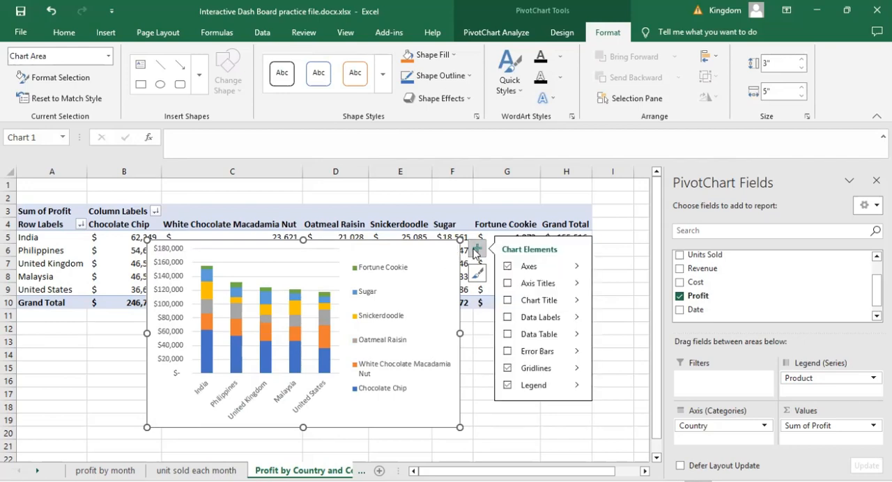
{"action": "left_click", "coordinate": [509, 303]}
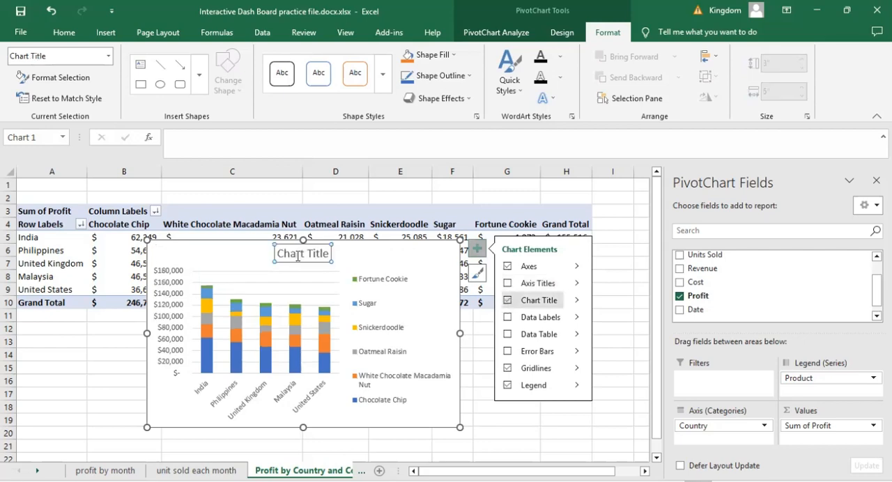
{"action": "left_click", "coordinate": [298, 255]}
{"action": "triple_click", "coordinate": [298, 255]}
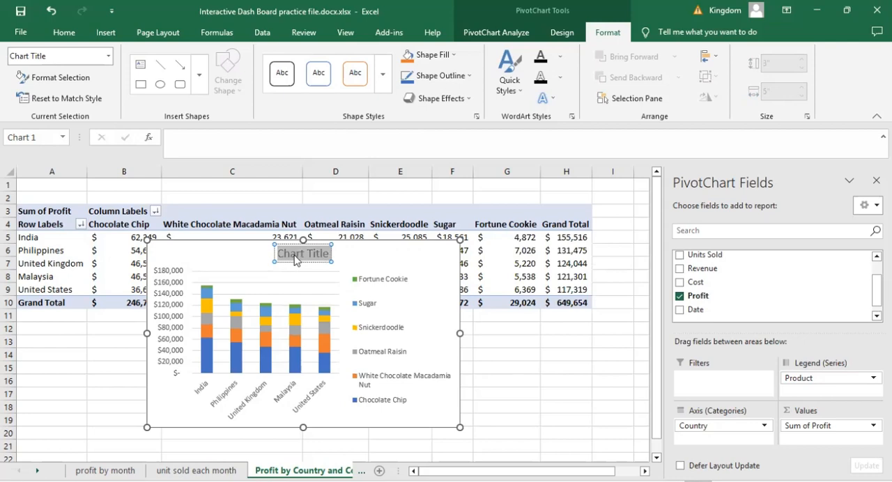
{"action": "type", "text": "Prodit"}
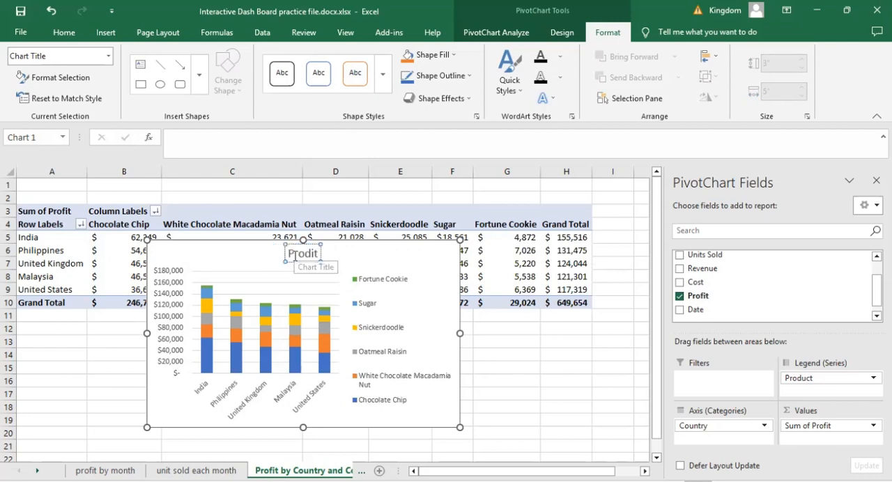
{"action": "key", "text": "BackSpace"}
{"action": "key", "text": "BackSpace"}
{"action": "key", "text": "BackSpace"}
{"action": "type", "text": "f"}
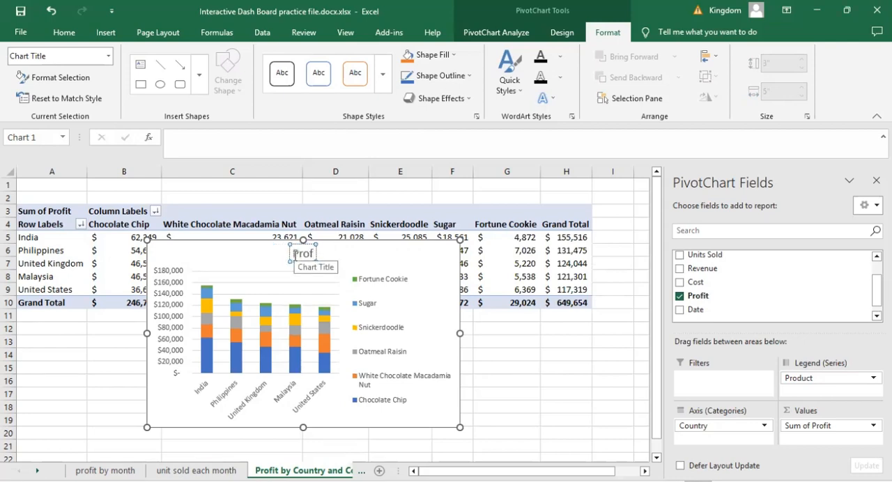
{"action": "type", "text": "it by"}
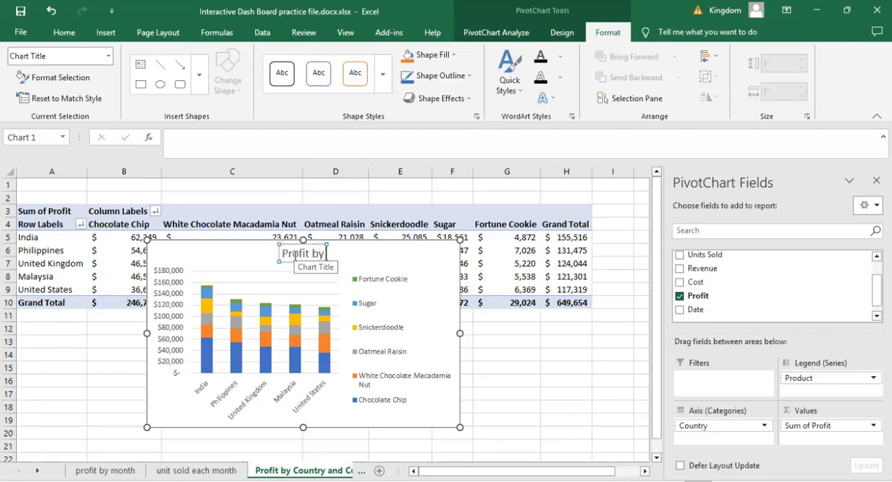
{"action": "type", "text": " country and c"}
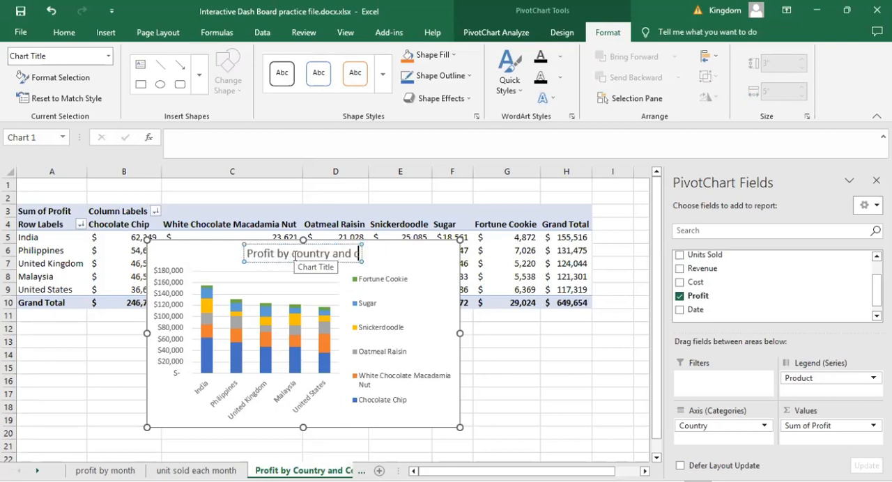
{"action": "type", "text": "ookie"}
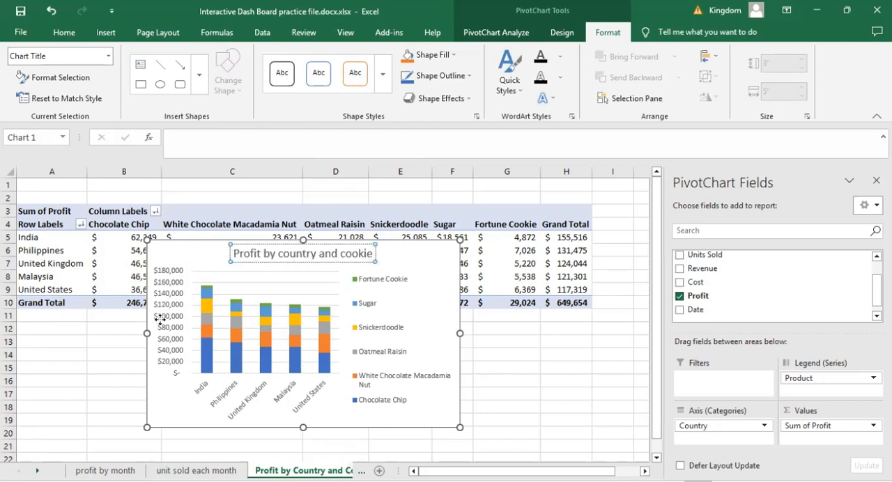
- Reposition the PivotChart to cover about rows 6 to 20 across columns B to F, and deselect it
{"action": "left_click_drag", "start_coordinate": [159, 317], "coordinate": [147, 397]}
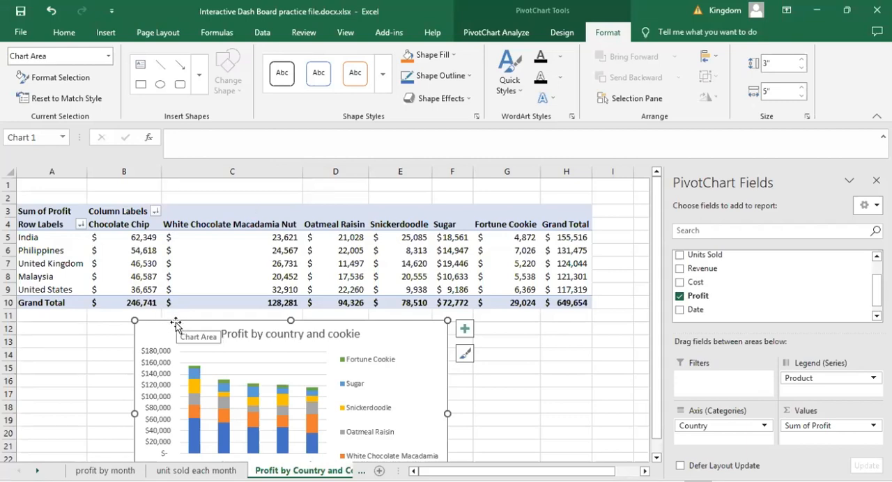
{"action": "left_click_drag", "start_coordinate": [188, 306], "coordinate": [188, 248]}
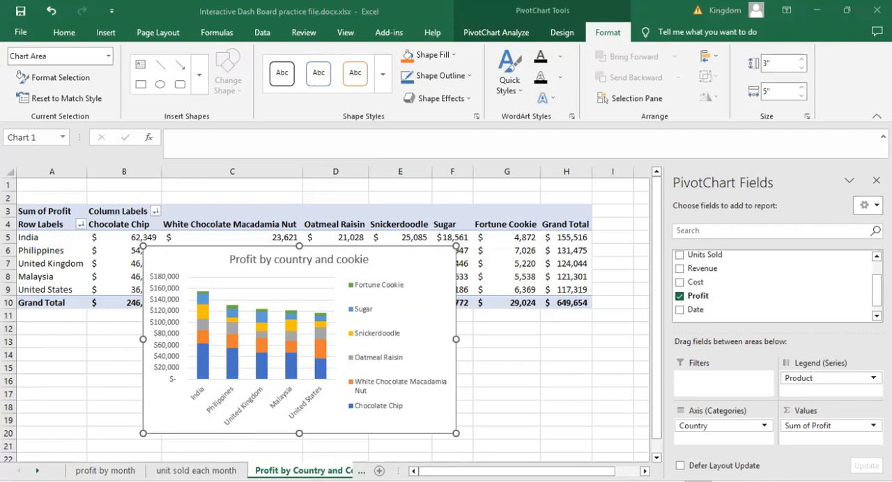
{"action": "left_click", "coordinate": [548, 393]}
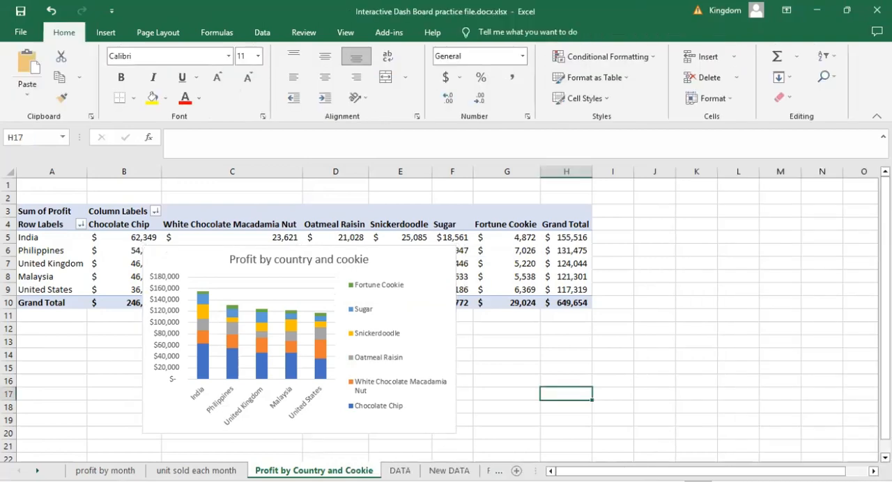
- Add a new worksheet and copy the Kevin Cookie Company logo from the REsources sheet
{"action": "left_click", "coordinate": [516, 471]}
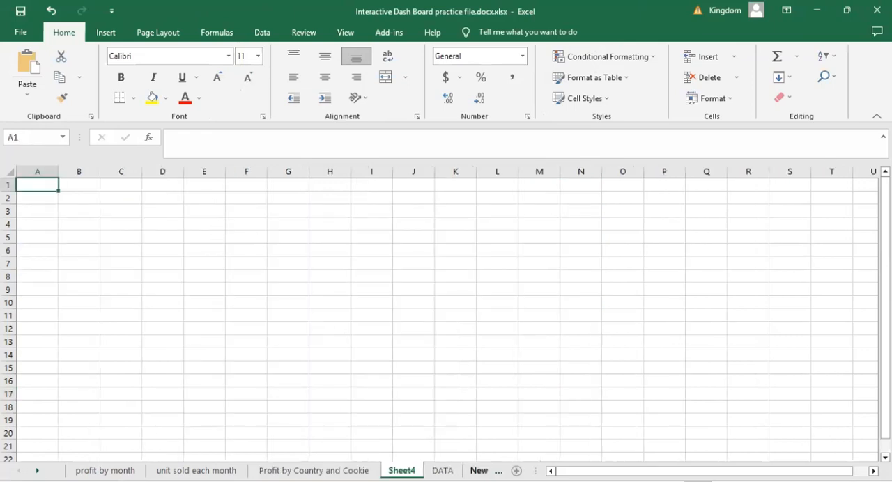
{"action": "left_click", "coordinate": [478, 471]}
{"action": "left_click", "coordinate": [476, 471]}
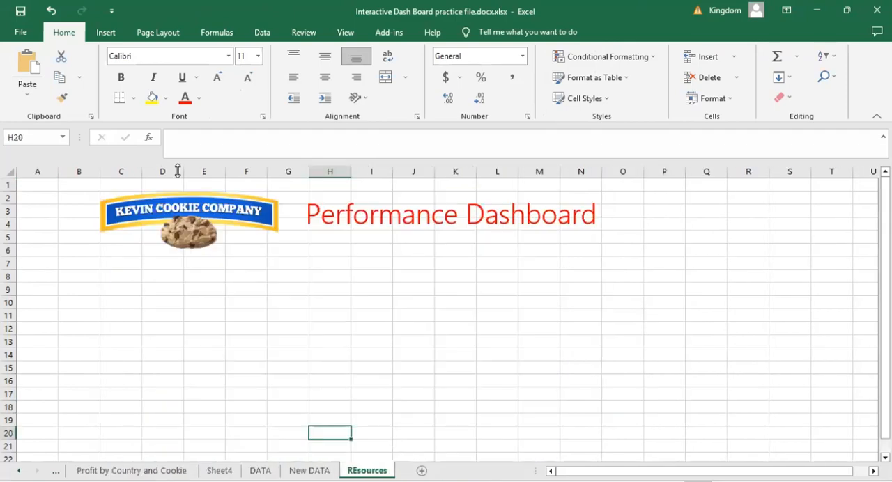
{"action": "left_click", "coordinate": [197, 212]}
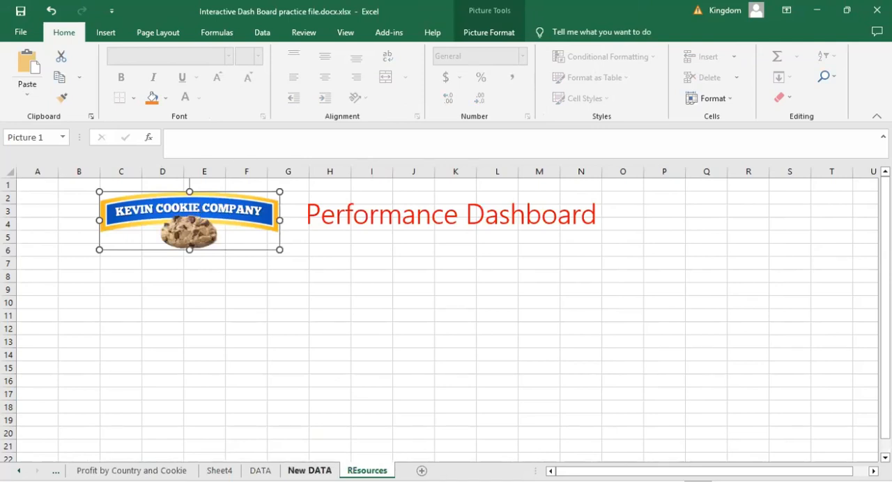
- Rename the new blank worksheet as DASHBOARD
{"action": "left_click", "coordinate": [220, 470]}
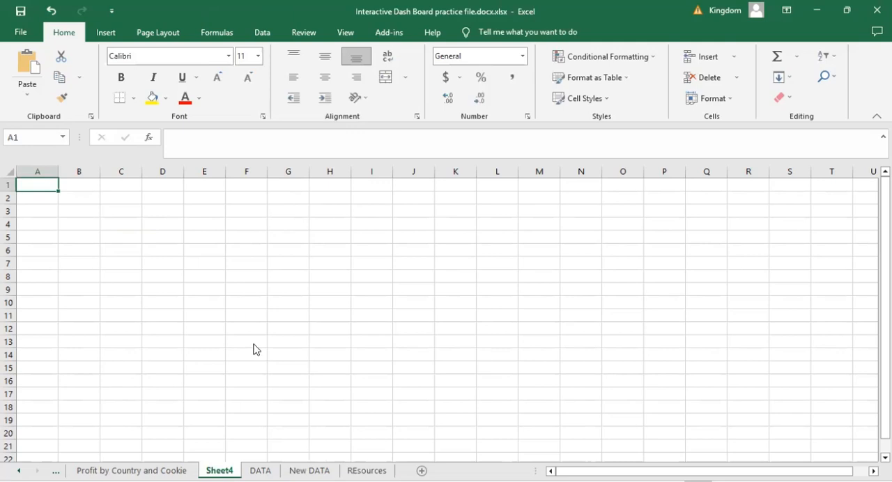
{"action": "key", "text": "alt+h"}
{"action": "type", "text": "orD"}
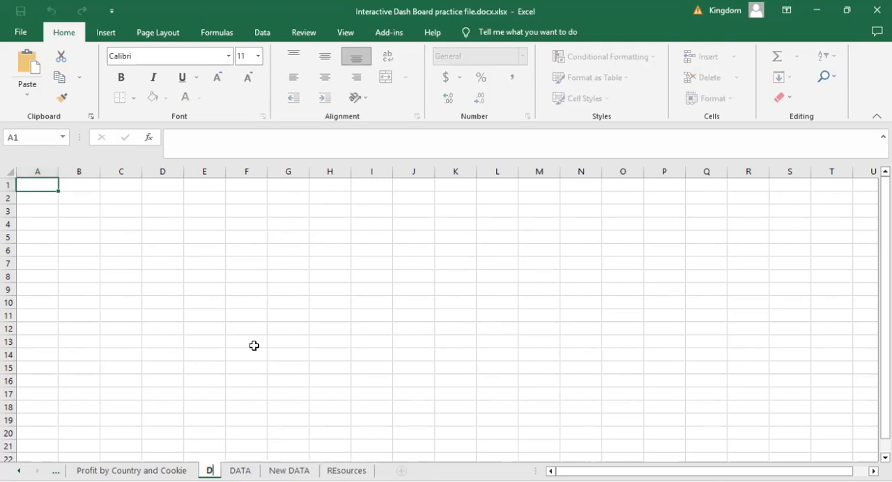
{"action": "type", "text": "ASHBO"}
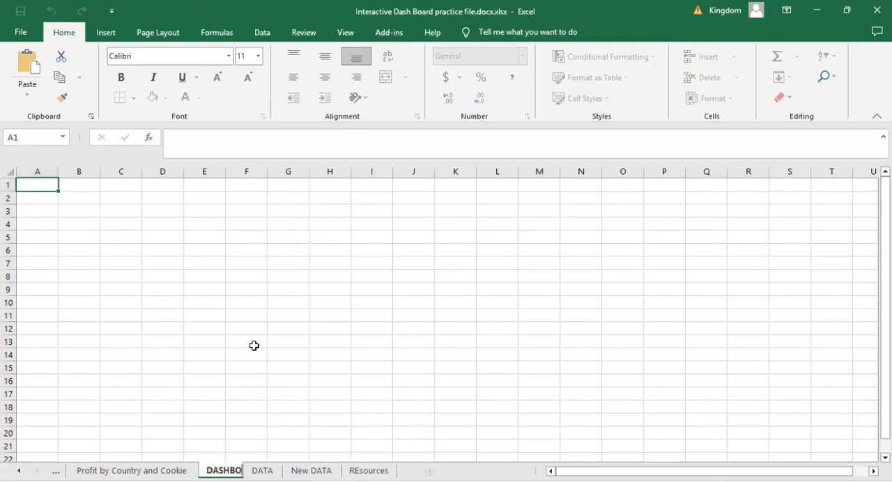
{"action": "type", "text": "ARD"}
{"action": "key", "text": "Return"}
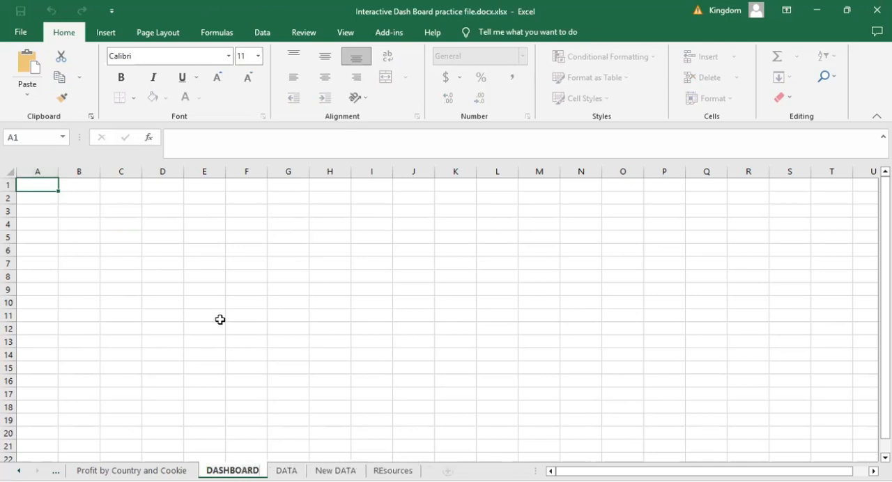
- Paste the logo at C3 of the DASHBOARD sheet and copy the "Performance Dashboard" text box from REsources to H3
{"action": "left_click", "coordinate": [126, 209]}
{"action": "key", "text": "ctrl+v"}
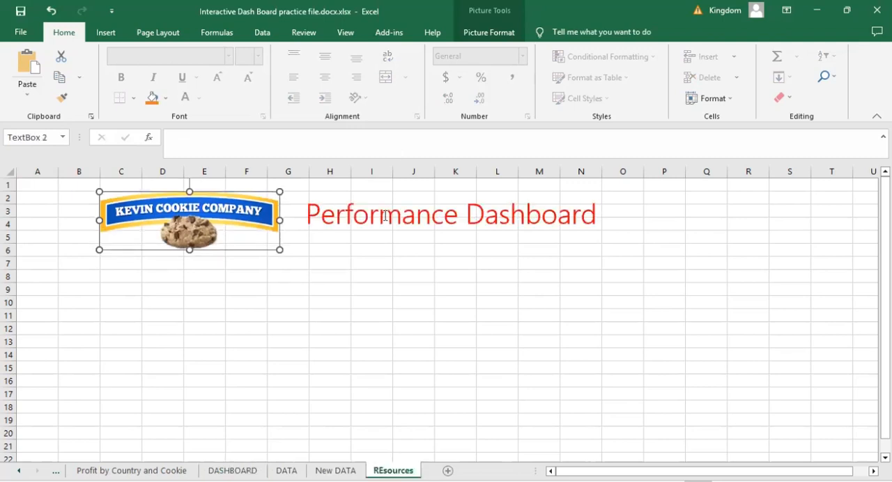
{"action": "left_click", "coordinate": [357, 194]}
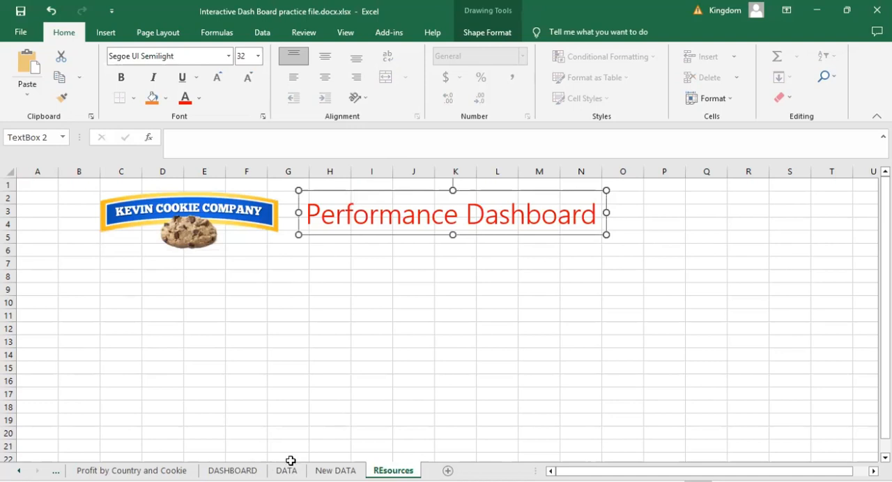
{"action": "left_click", "coordinate": [233, 470]}
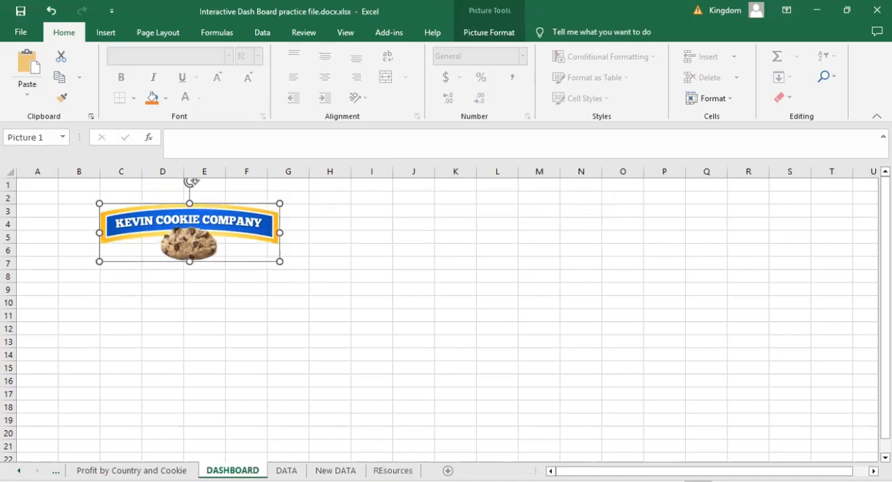
{"action": "left_click", "coordinate": [320, 219]}
{"action": "key", "text": "ctrl+v"}
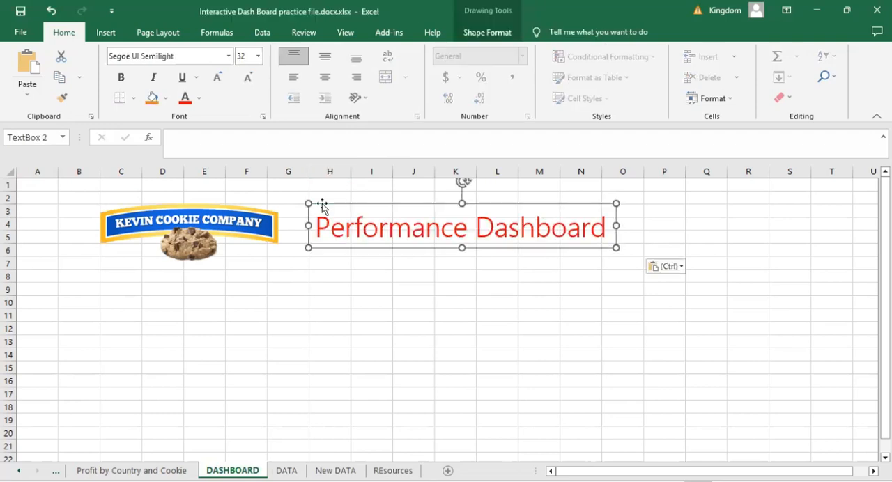
- Move the logo slightly right, across about columns C to G, and fill the header range C3:S6 with dark blue
{"action": "left_click", "coordinate": [341, 325]}
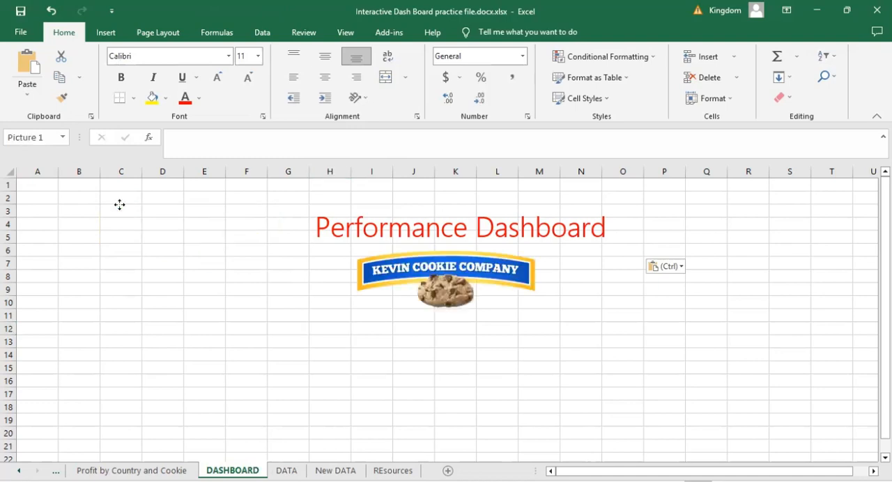
{"action": "left_click_drag", "start_coordinate": [120, 209], "coordinate": [119, 210]}
{"action": "left_click", "coordinate": [112, 209]}
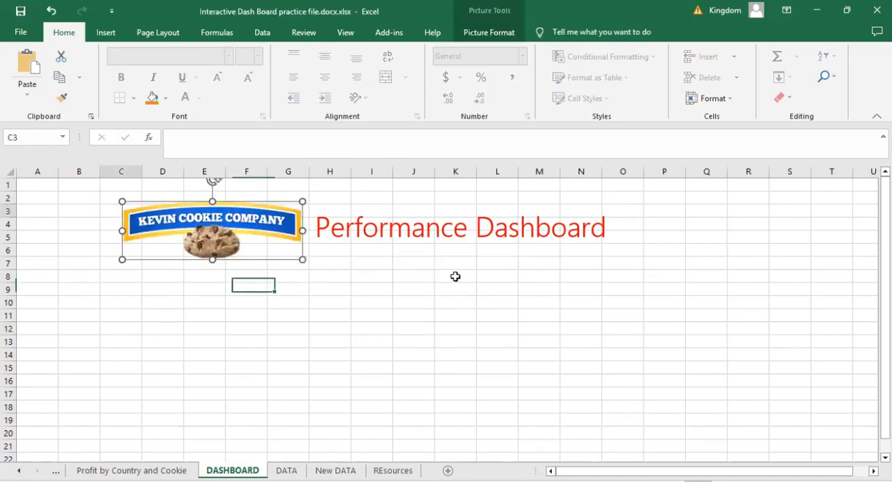
{"action": "left_click_drag", "start_coordinate": [504, 270], "coordinate": [808, 247]}
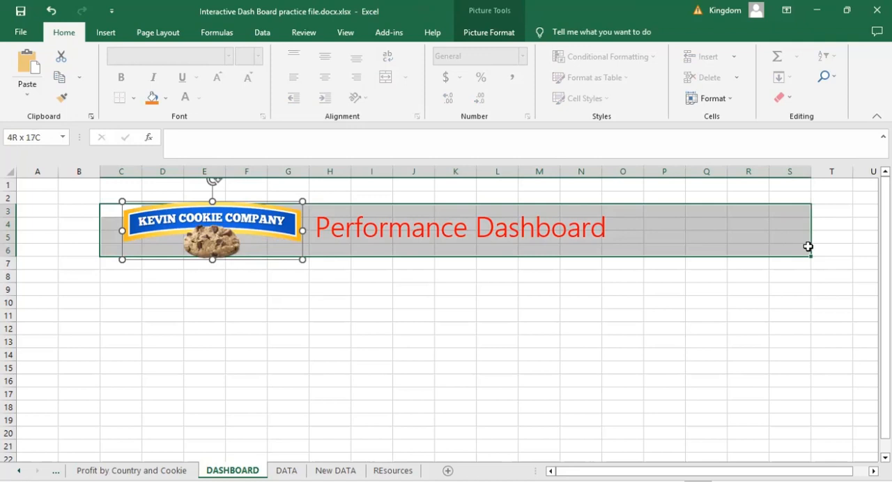
{"action": "left_click", "coordinate": [808, 247]}
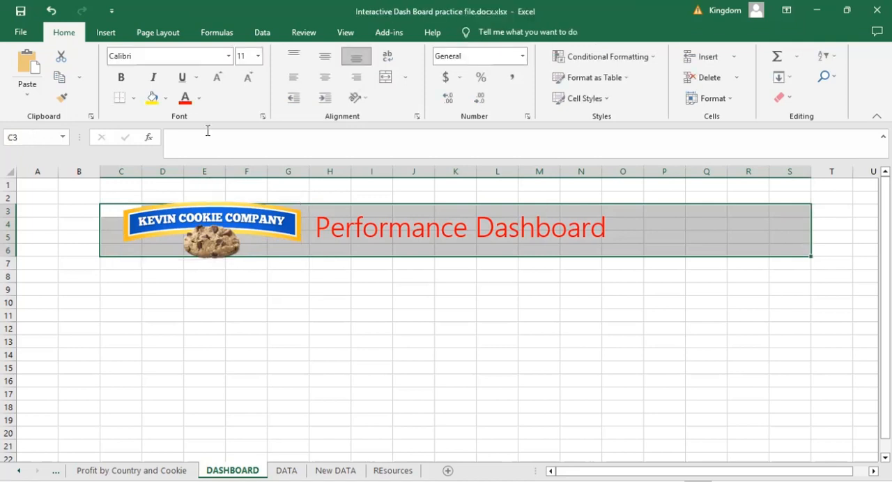
{"action": "left_click", "coordinate": [166, 100]}
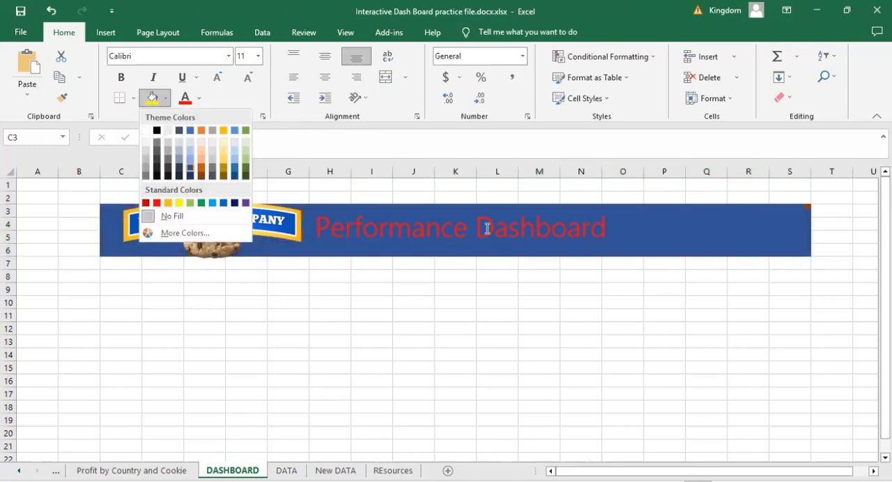
- Change the font color of the "Performance Dashboard" title text to white and deselect it
{"action": "left_click", "coordinate": [601, 229]}
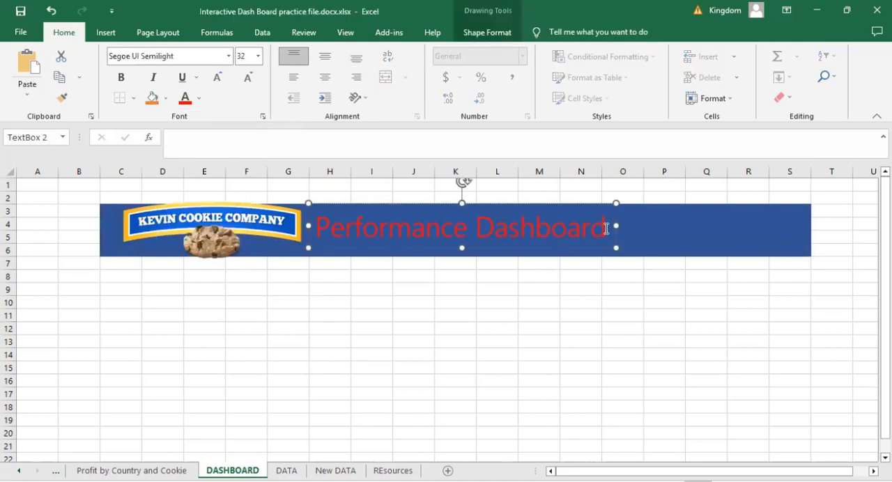
{"action": "triple_click", "coordinate": [392, 238]}
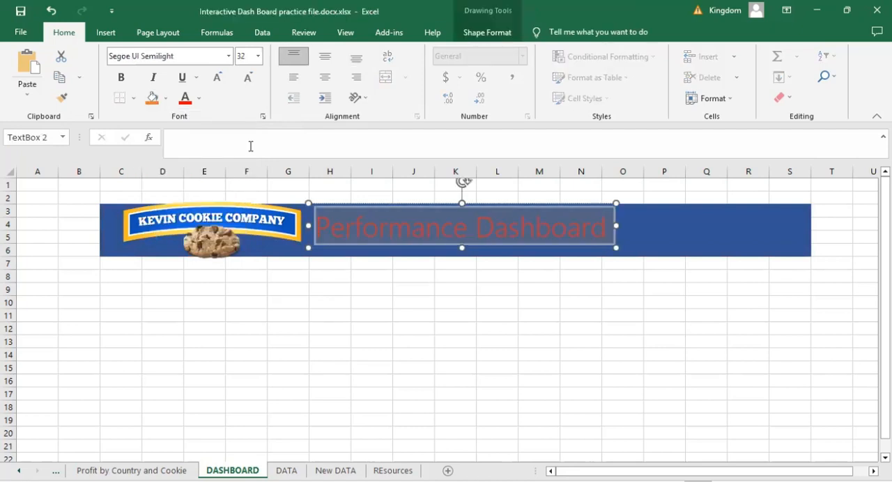
{"action": "left_click", "coordinate": [200, 101]}
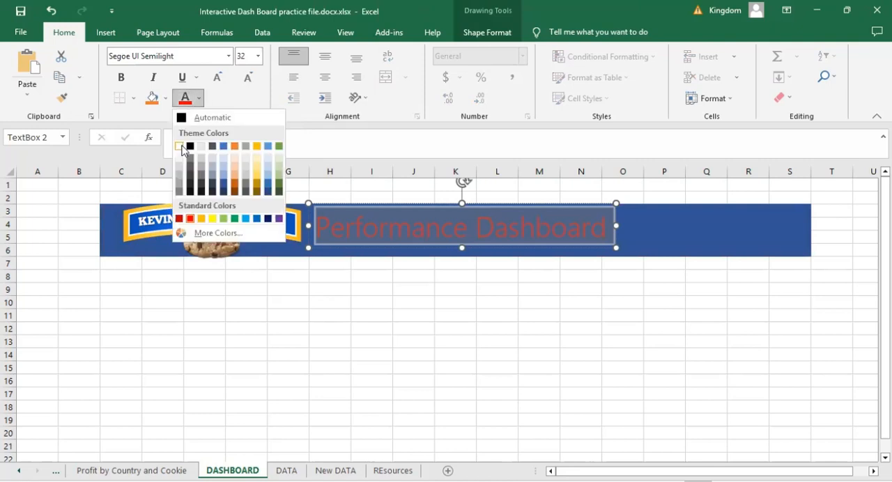
{"action": "left_click", "coordinate": [182, 147]}
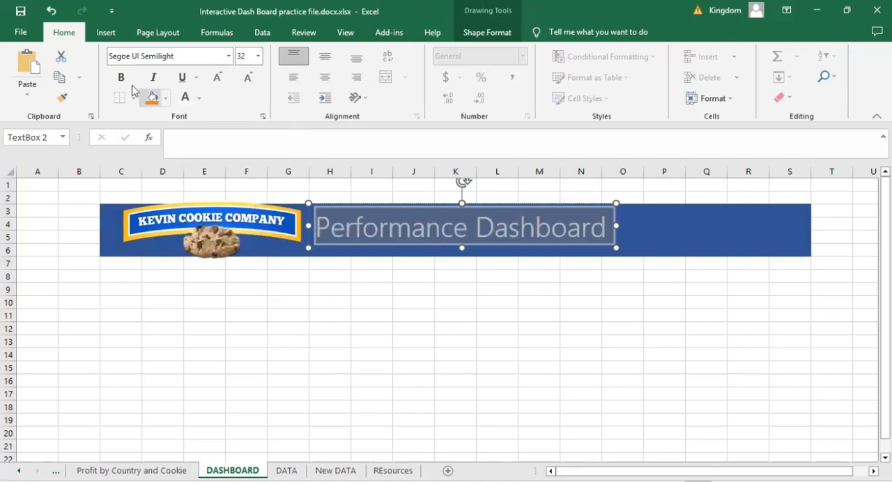
{"action": "left_click", "coordinate": [364, 311]}
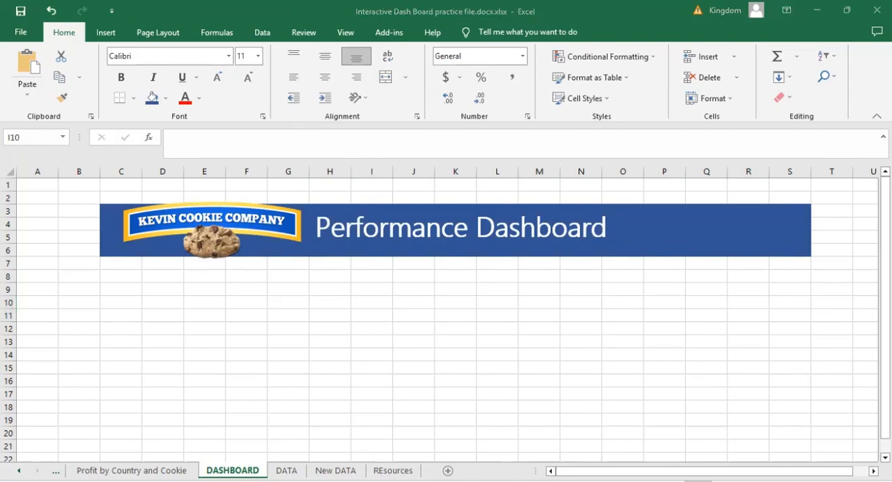
- Copy the "Profit by country and cookie" PivotChart to H8 of the DASHBOARD sheet and close the PivotChart field list
{"action": "key", "text": "ctrl+Page_Up"}
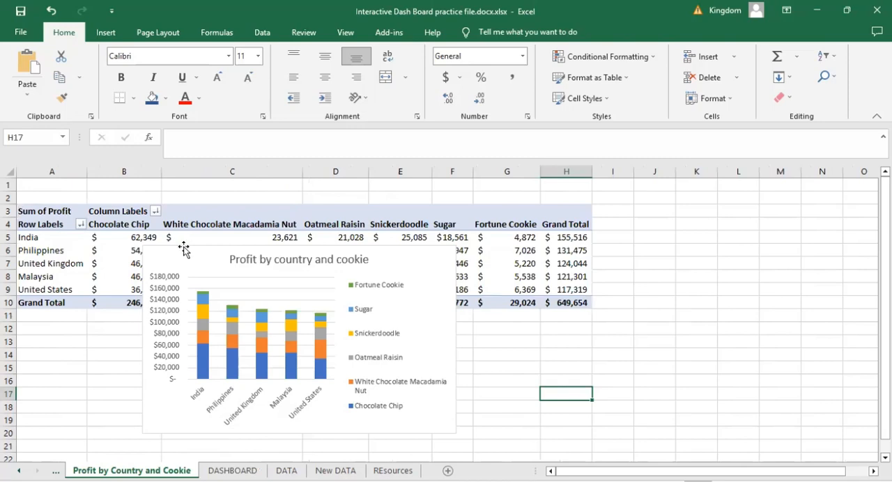
{"action": "left_click", "coordinate": [183, 250]}
{"action": "left_click", "coordinate": [232, 470]}
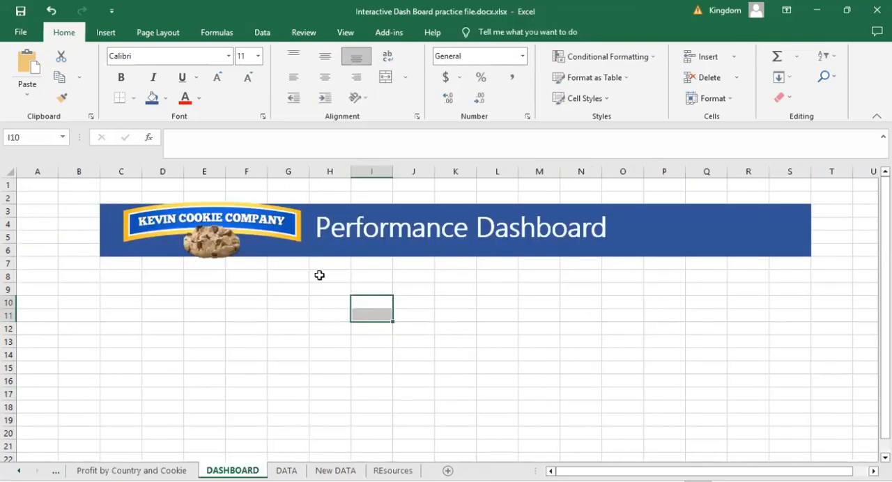
{"action": "left_click", "coordinate": [305, 277]}
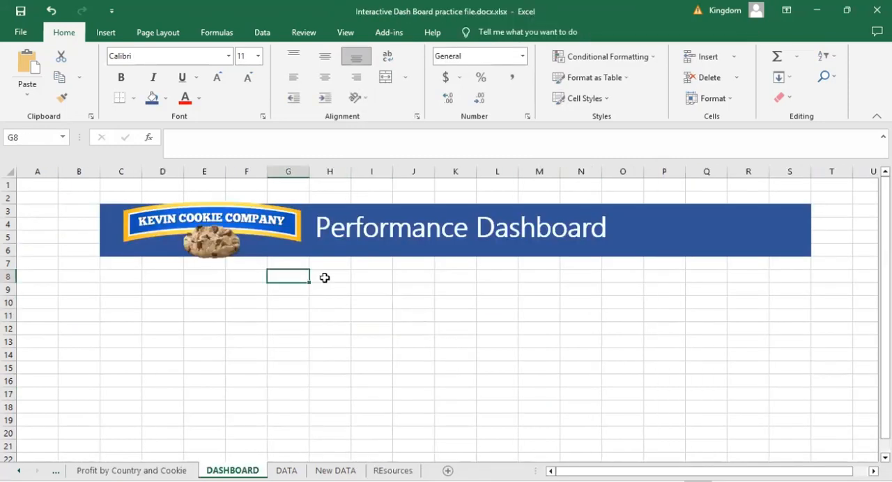
{"action": "left_click", "coordinate": [325, 278]}
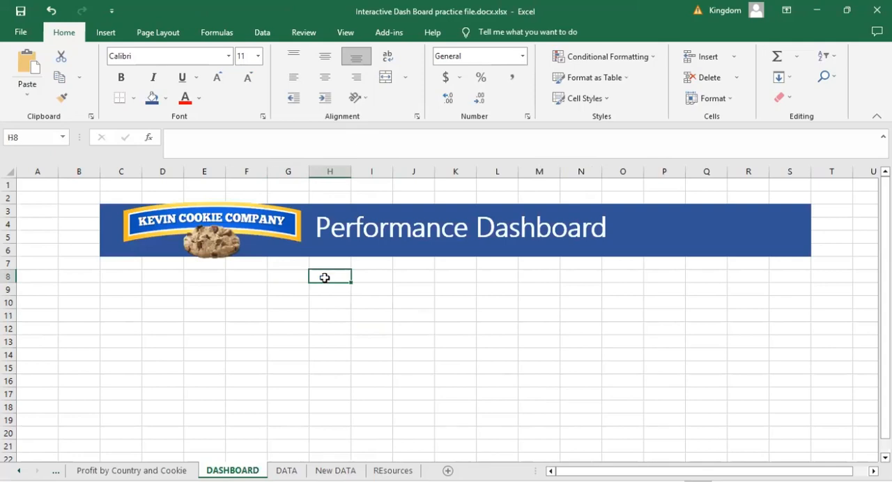
{"action": "key", "text": "ctrl+v"}
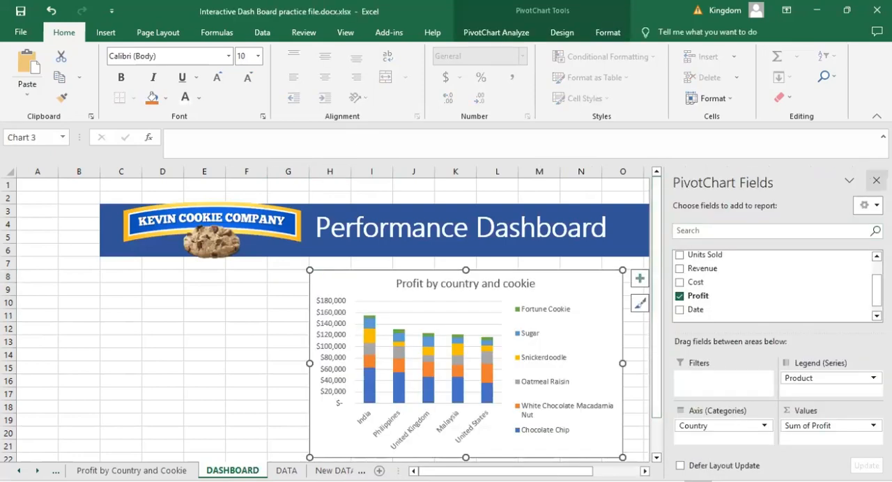
{"action": "left_click", "coordinate": [876, 181]}
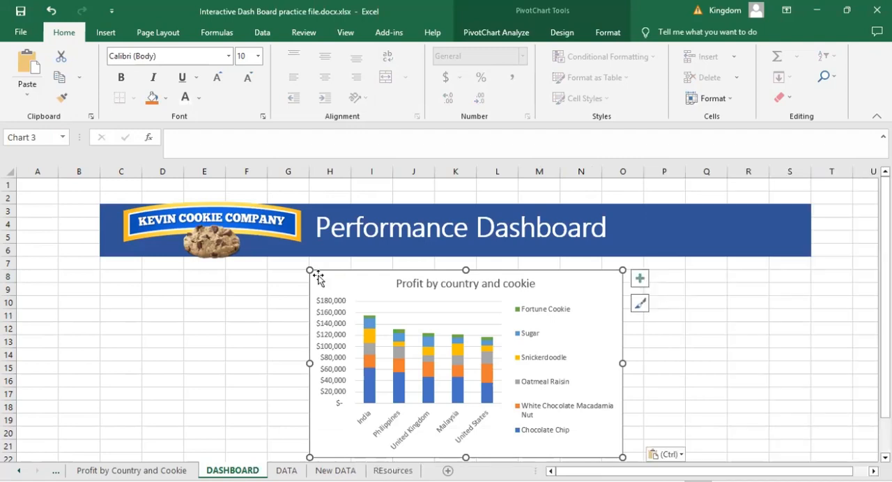
- Move and enlarge the PivotChart to cover about rows 7 to 24 across columns F to N, and deselect it
{"action": "left_click_drag", "start_coordinate": [317, 278], "coordinate": [266, 268]}
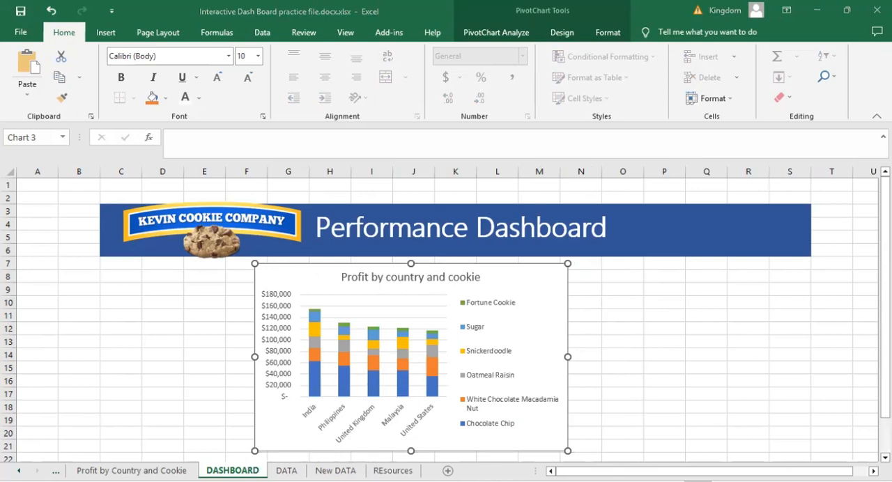
{"action": "scroll", "coordinate": [578, 425], "scroll_direction": "down", "scroll_amount": 1}
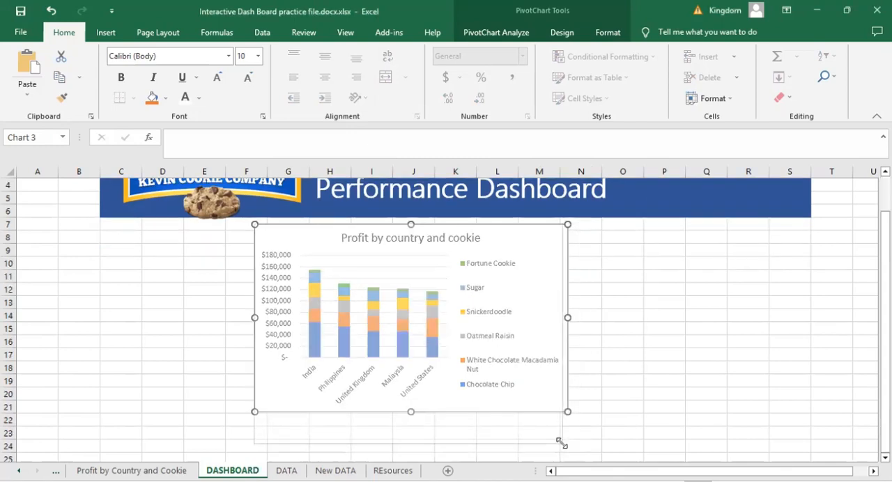
{"action": "left_click_drag", "start_coordinate": [565, 437], "coordinate": [581, 447]}
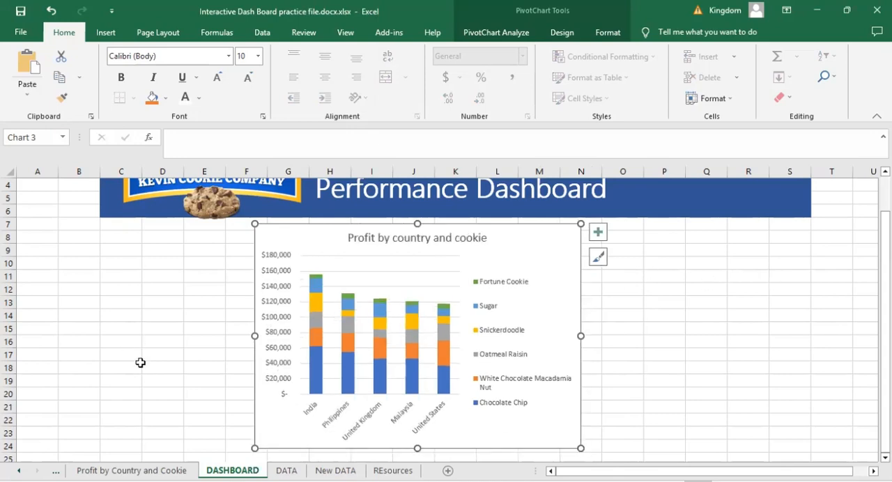
{"action": "left_click", "coordinate": [663, 342]}
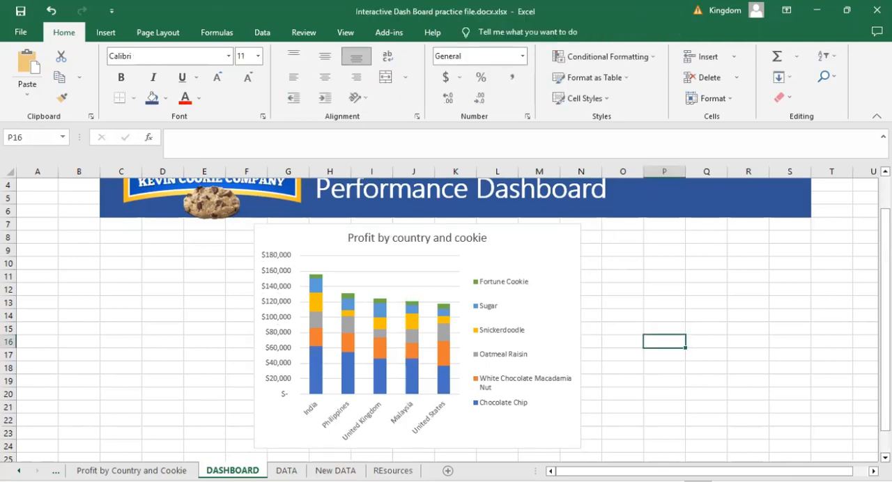
- Open the "unit sold each month" sheet and show the field list of its empty PivotTable
{"action": "left_click", "coordinate": [132, 471]}
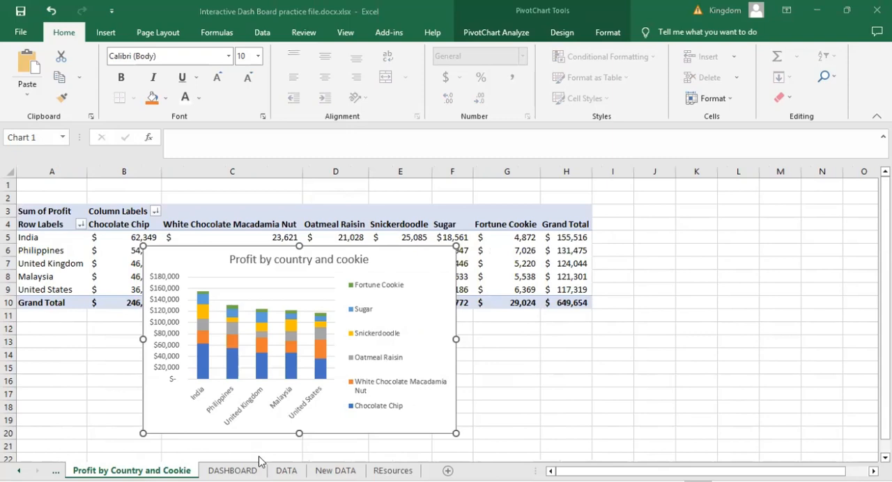
{"action": "left_click", "coordinate": [127, 445]}
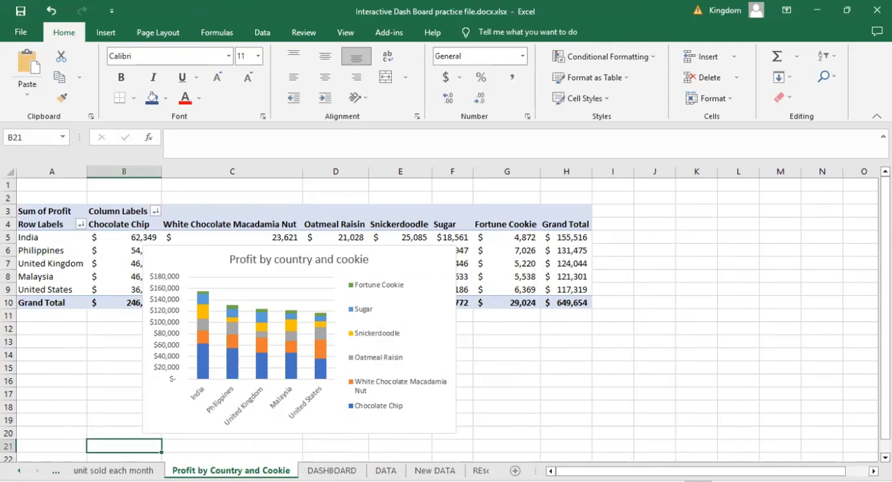
{"action": "left_click", "coordinate": [113, 471]}
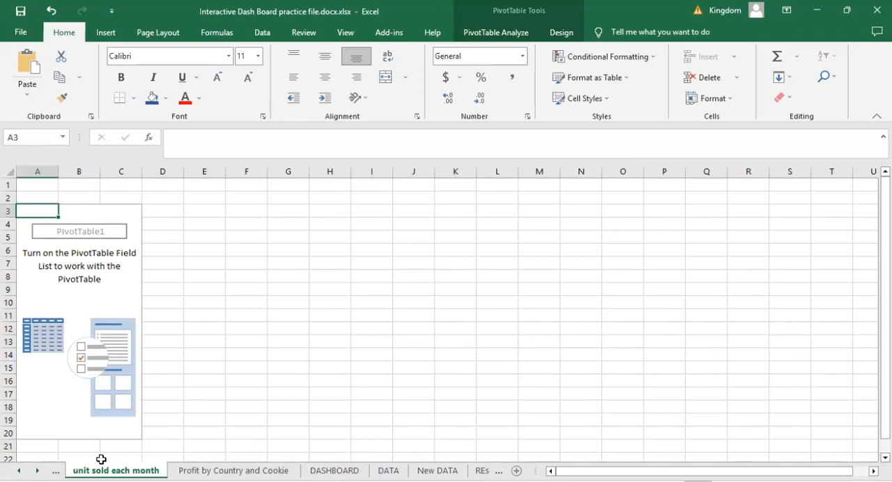
{"action": "left_click", "coordinate": [110, 278]}
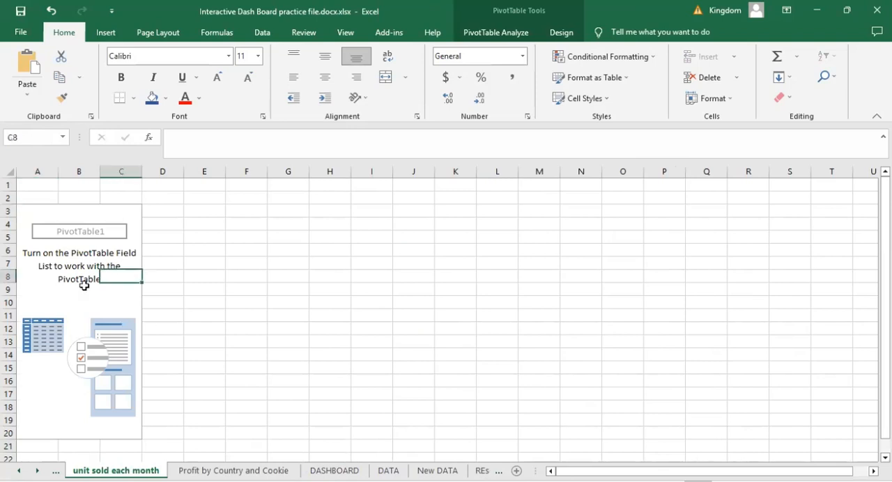
{"action": "left_click", "coordinate": [83, 285]}
{"action": "left_click", "coordinate": [88, 431]}
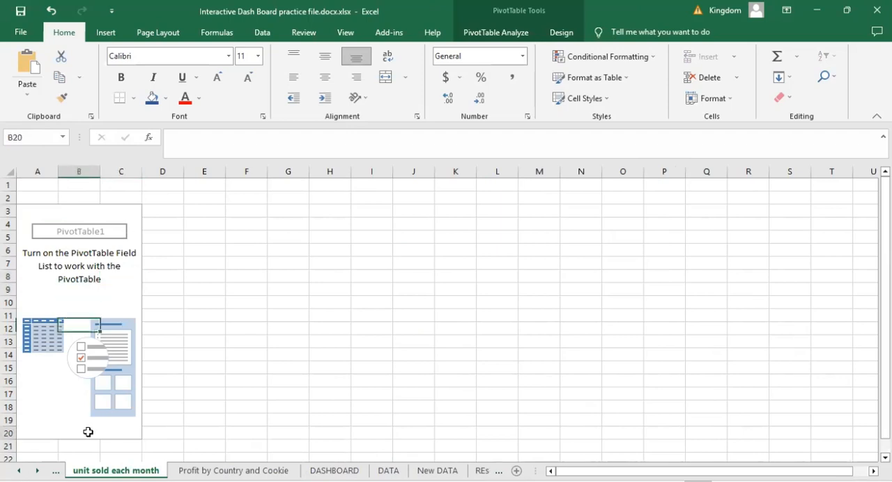
{"action": "left_click", "coordinate": [88, 315]}
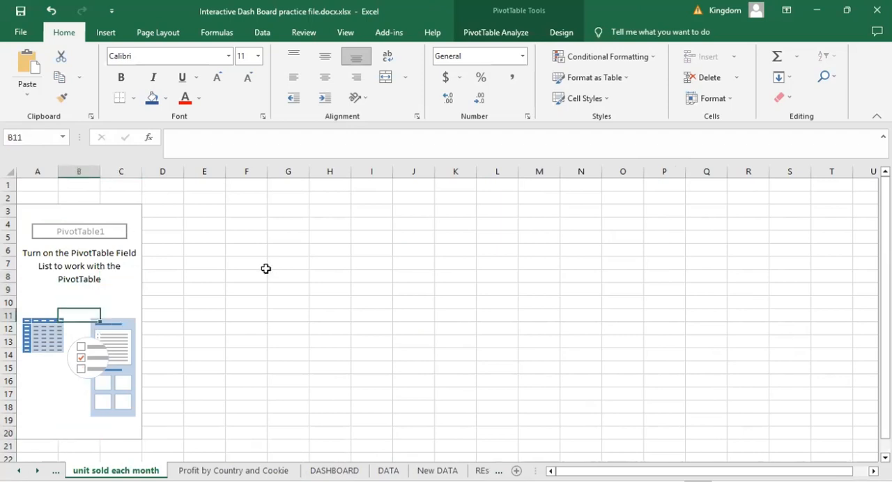
{"action": "key", "text": "Up"}
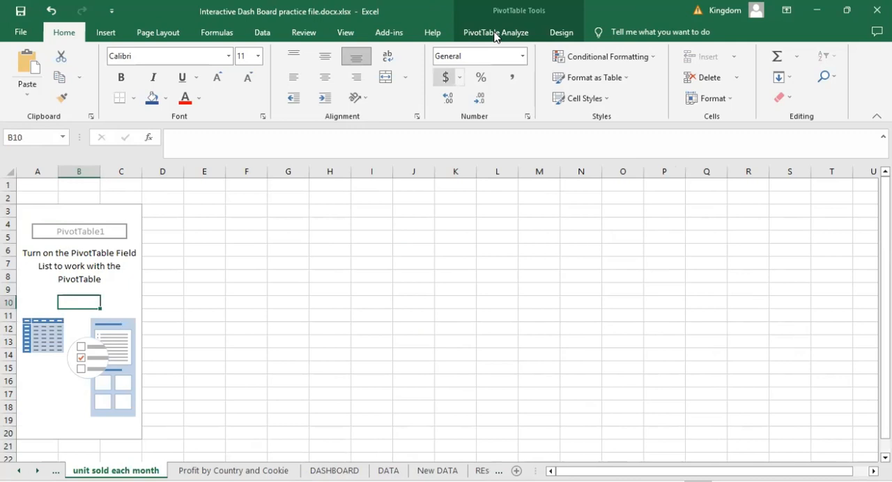
{"action": "left_click", "coordinate": [495, 34]}
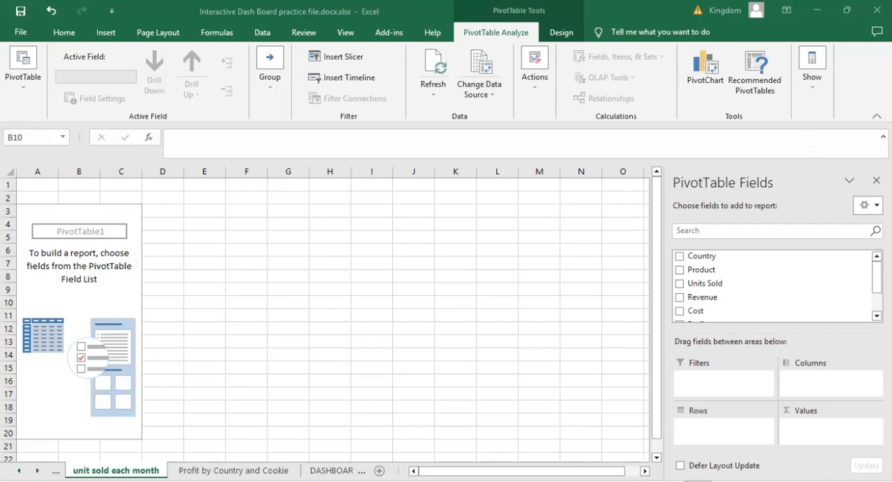
- Add the Date field to the PivotTable rows and remove the Days (Date) grouping
{"action": "scroll", "coordinate": [714, 313], "scroll_direction": "down", "scroll_amount": 1}
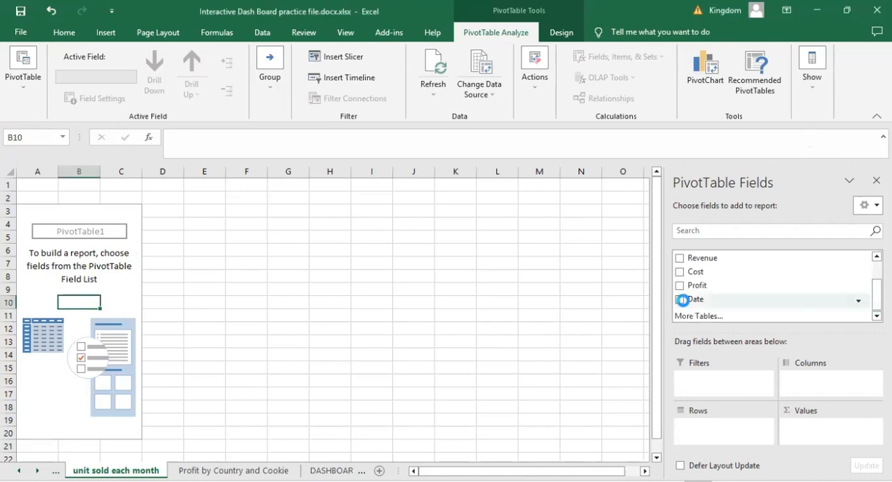
{"action": "left_click", "coordinate": [680, 300]}
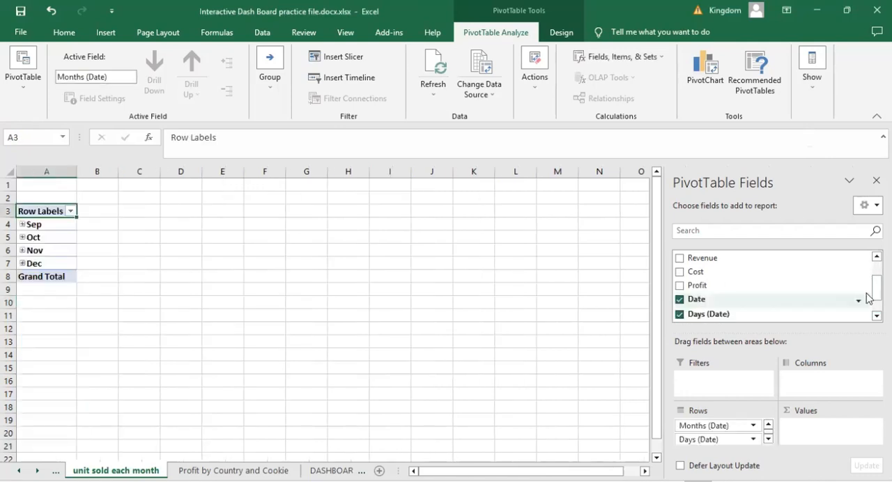
{"action": "mouse_move", "coordinate": [699, 304]}
{"action": "left_mouse_down"}
{"action": "mouse_move", "coordinate": [708, 388]}
{"action": "mouse_move", "coordinate": [697, 318]}
{"action": "left_mouse_up"}
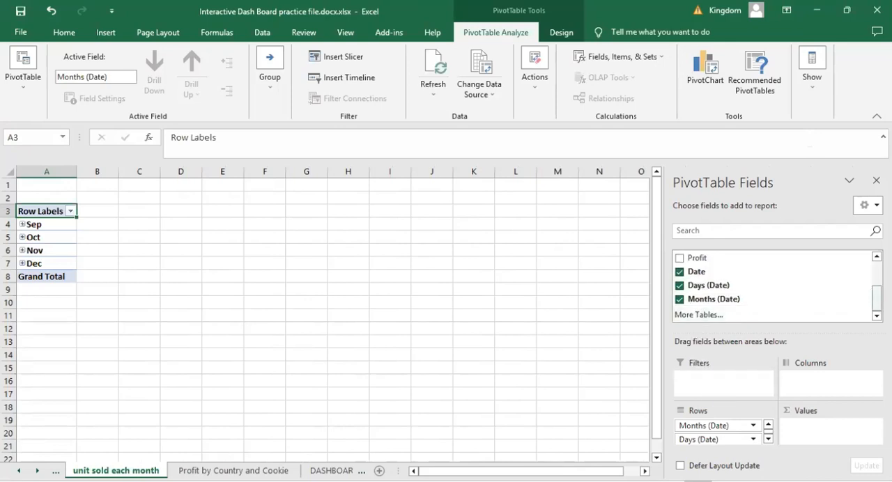
{"action": "left_click", "coordinate": [681, 285]}
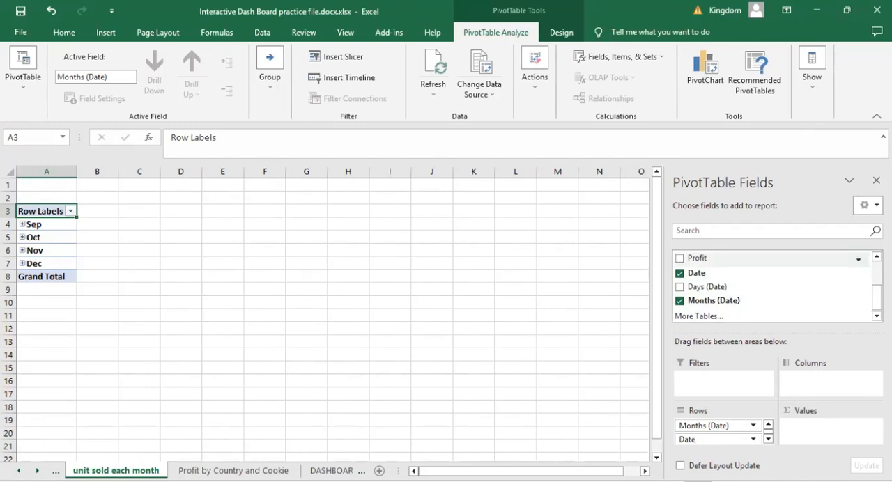
- Add Units Sold to the PivotTable values as a sum and deselect the PivotTable
{"action": "left_click_drag", "start_coordinate": [877, 298], "coordinate": [876, 273]}
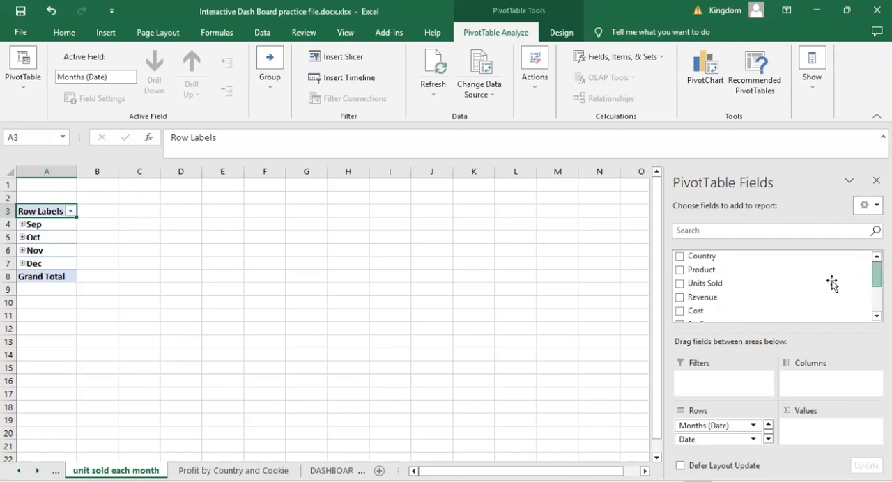
{"action": "left_click_drag", "start_coordinate": [701, 285], "coordinate": [820, 438]}
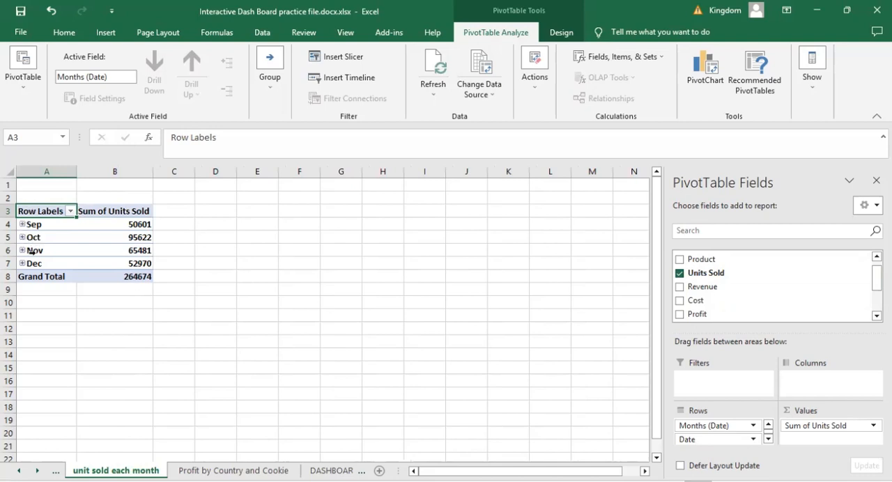
{"action": "left_click", "coordinate": [156, 311]}
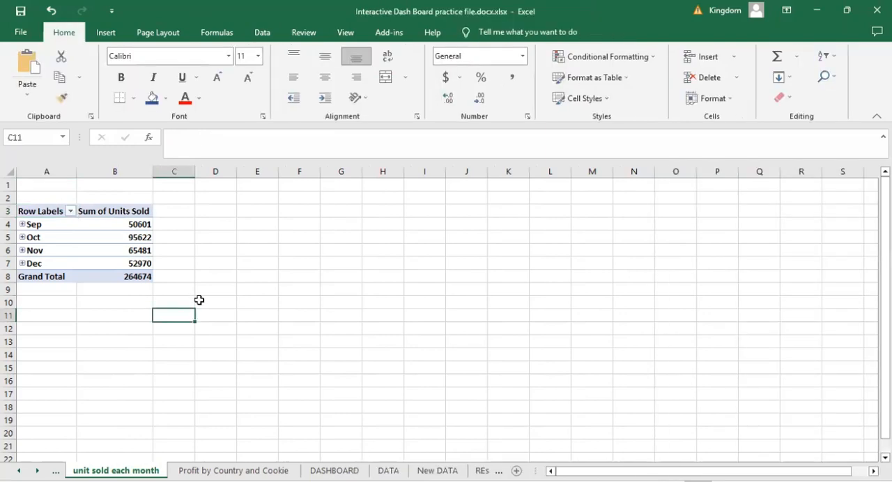
- Insert a basic Line PivotChart from the units sold PivotTable
{"action": "left_click", "coordinate": [120, 255]}
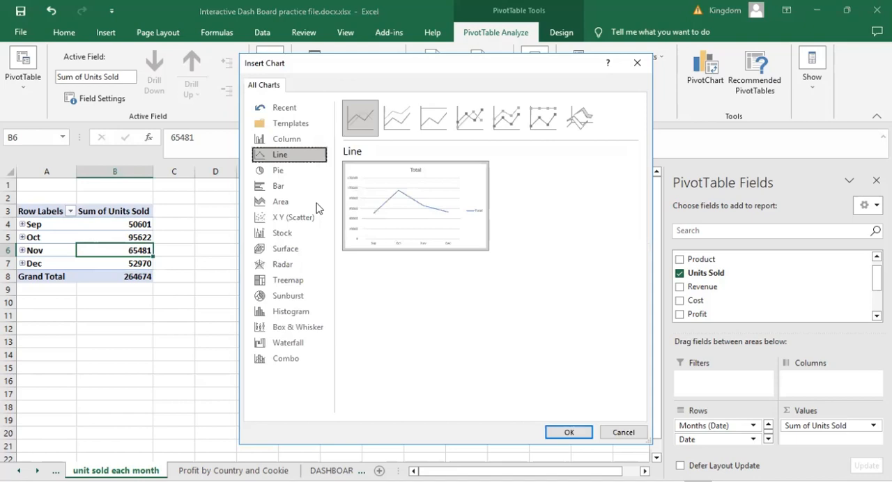
{"action": "left_click", "coordinate": [367, 125]}
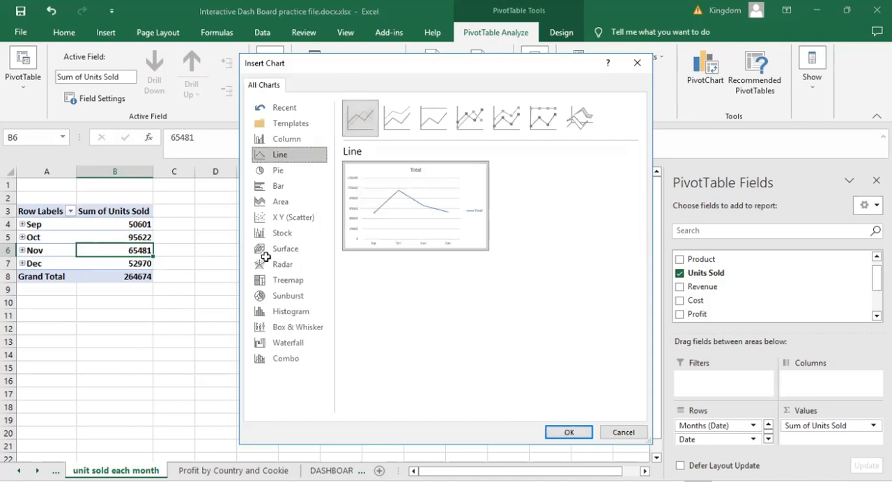
{"action": "key", "text": "Return"}
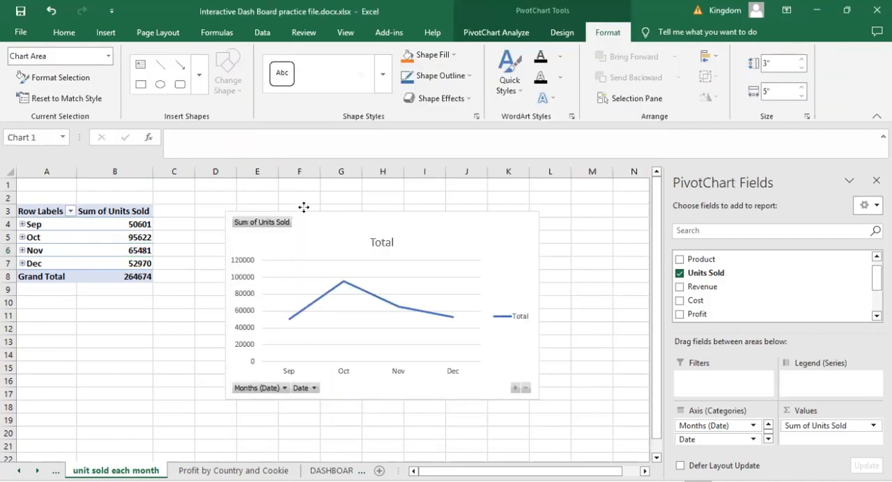
- Hide all field buttons on the line PivotChart and delete its legend
{"action": "right_click", "coordinate": [255, 384]}
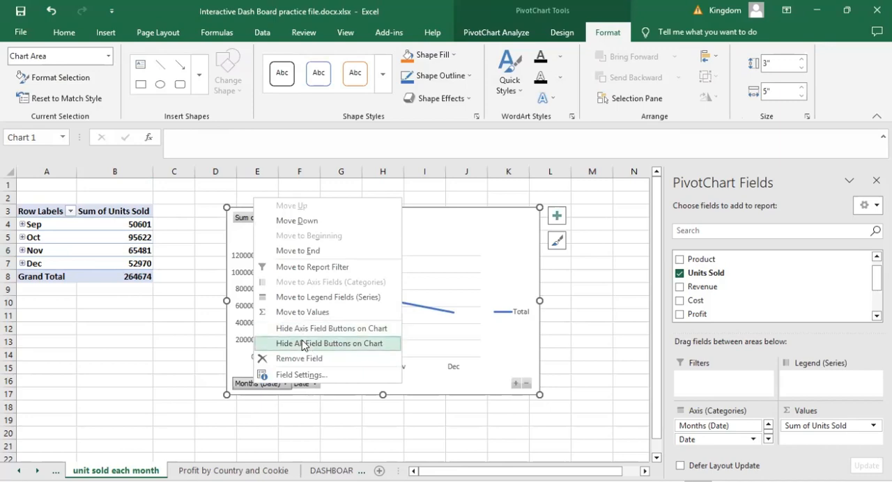
{"action": "left_click", "coordinate": [303, 345]}
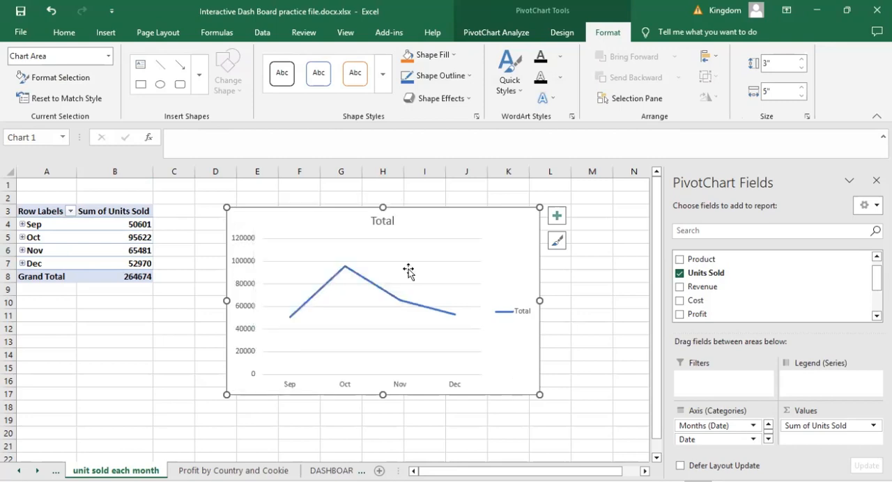
{"action": "left_click", "coordinate": [522, 317]}
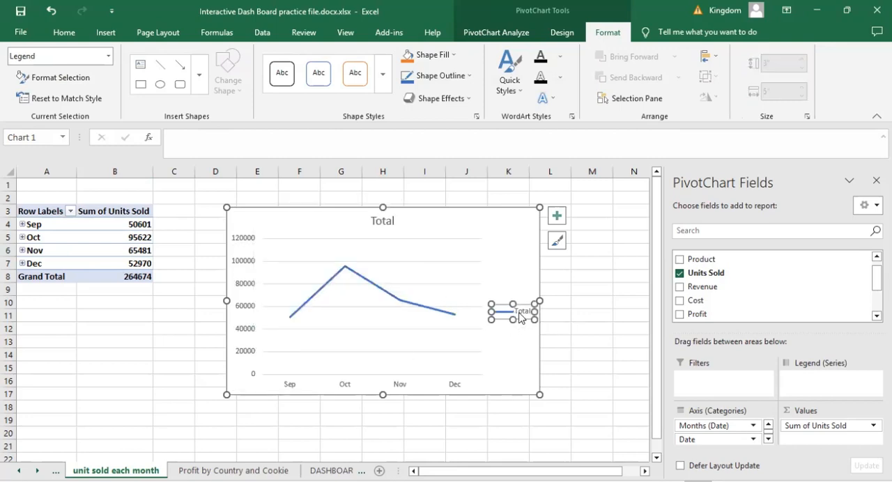
{"action": "key", "text": "Delete"}
- Change the line PivotChart's title to "Unit sold each Month" and deselect the chart
{"action": "left_click", "coordinate": [381, 221]}
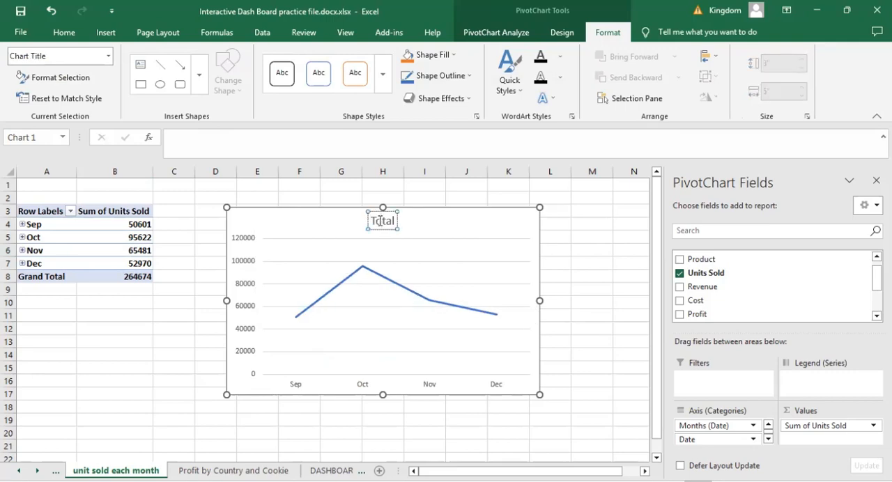
{"action": "double_click", "coordinate": [381, 221]}
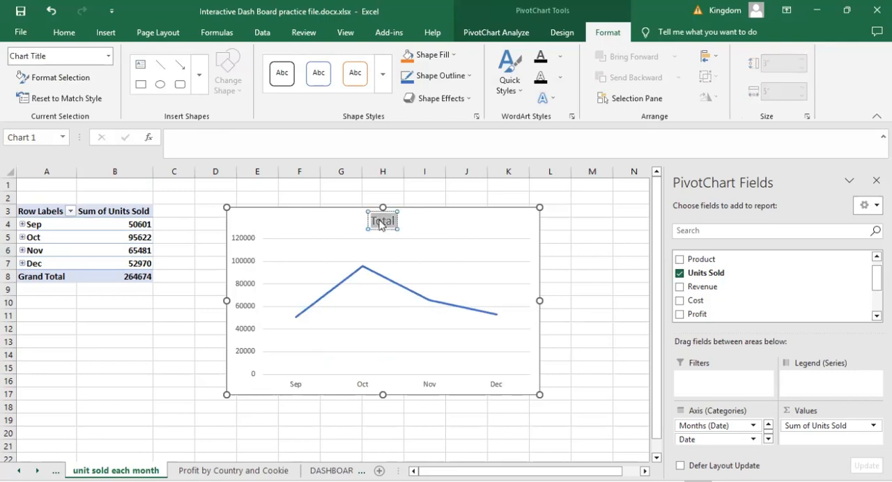
{"action": "type", "text": "uNI"}
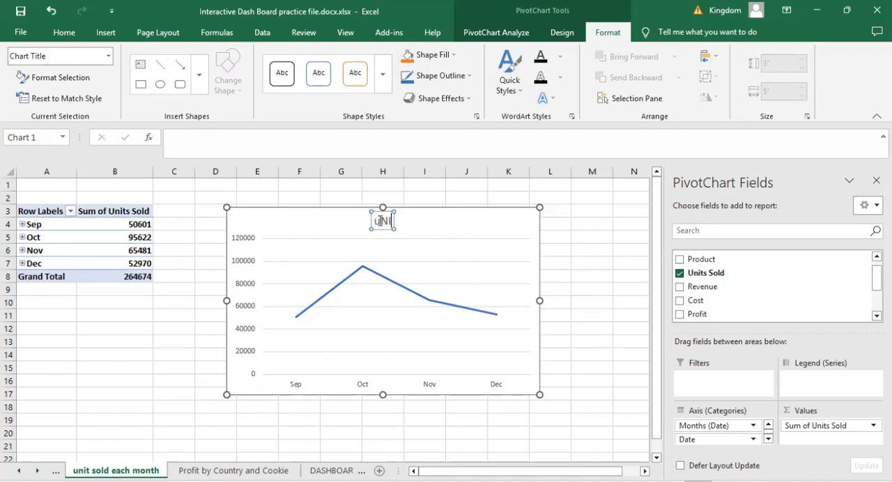
{"action": "type", "text": "T SOL"}
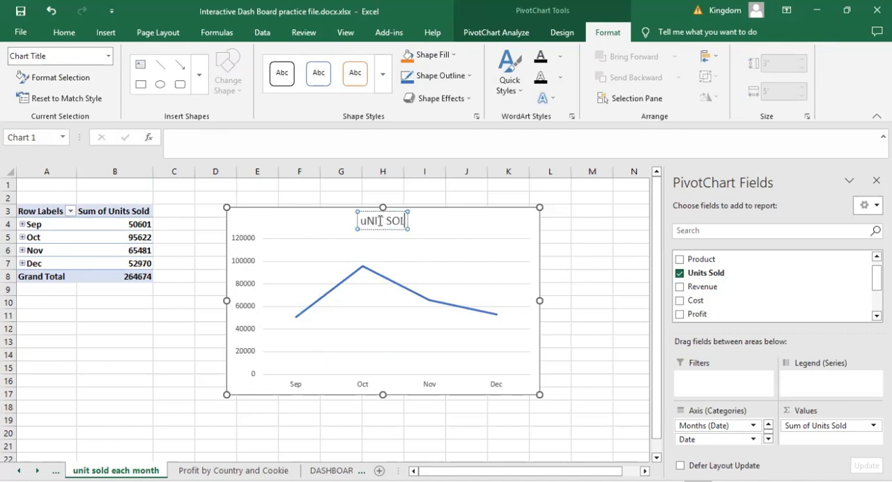
{"action": "key", "text": "BackSpace"}
{"action": "key", "text": "BackSpace"}
{"action": "key", "text": "BackSpace"}
{"action": "key", "text": "BackSpace"}
{"action": "key", "text": "BackSpace"}
{"action": "key", "text": "BackSpace"}
{"action": "key", "text": "BackSpace"}
{"action": "key", "text": "BackSpace"}
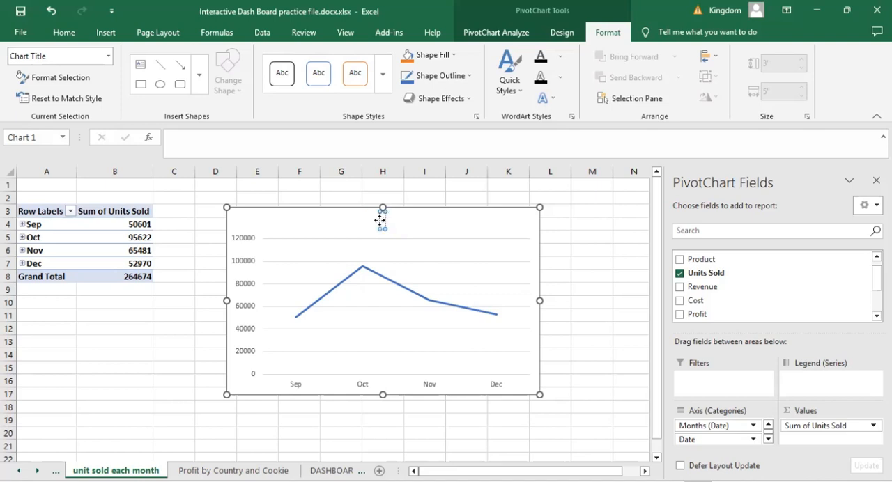
{"action": "type", "text": "Unit"}
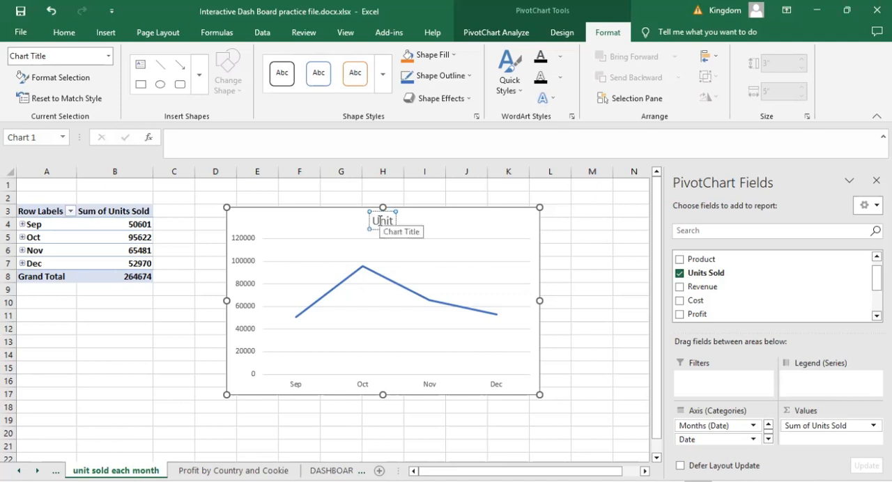
{"action": "type", "text": " sold"}
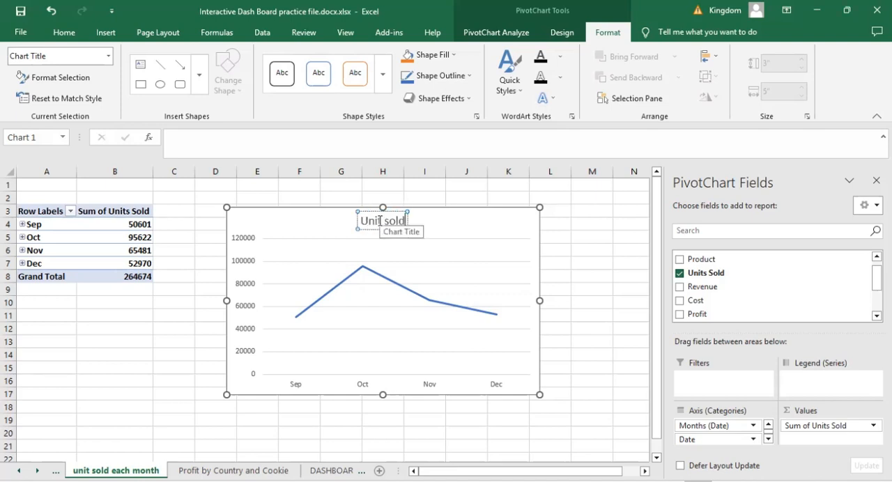
{"action": "type", "text": " each"}
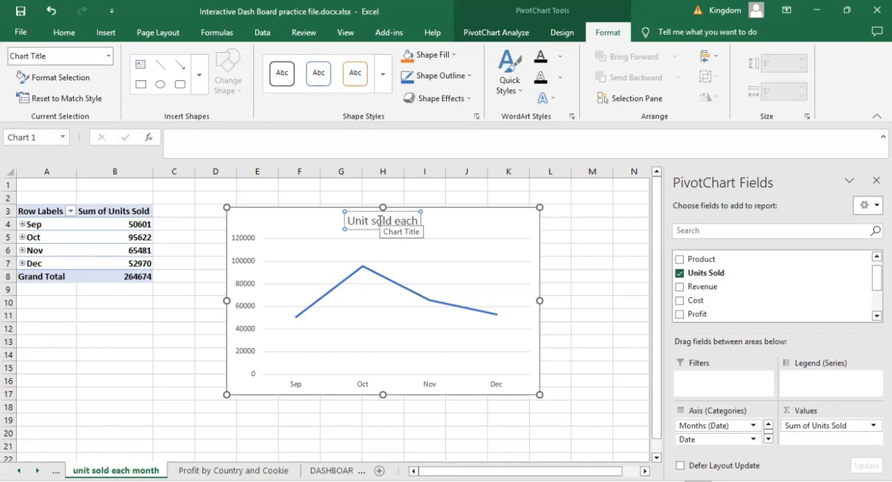
{"action": "type", "text": " Month"}
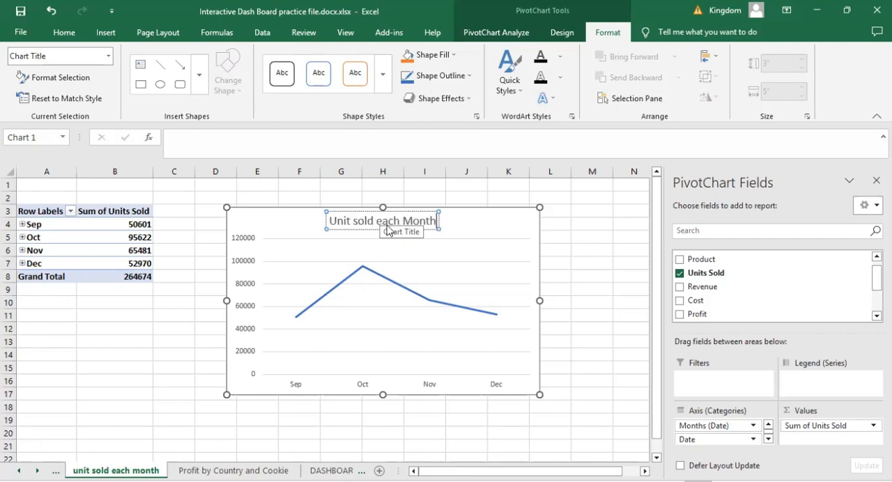
{"action": "left_click", "coordinate": [580, 247]}
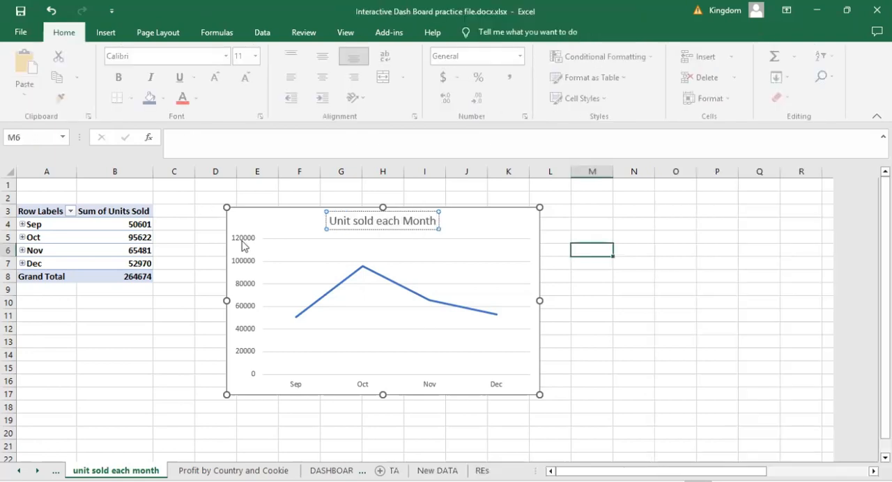
- Copy the "Unit sold each Month" PivotChart to the DASHBOARD sheet, beside the profit chart from column O, and deselect it
{"action": "left_click", "coordinate": [266, 215]}
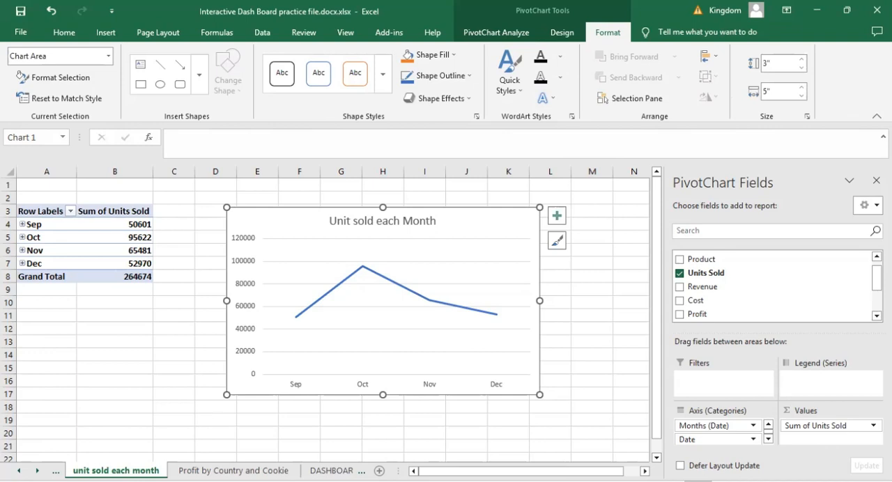
{"action": "left_click", "coordinate": [331, 471]}
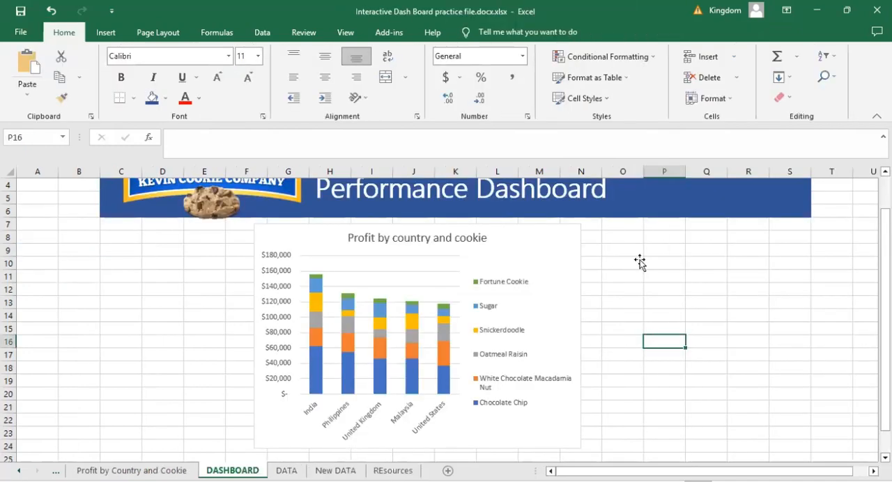
{"action": "key", "text": "ctrl+v"}
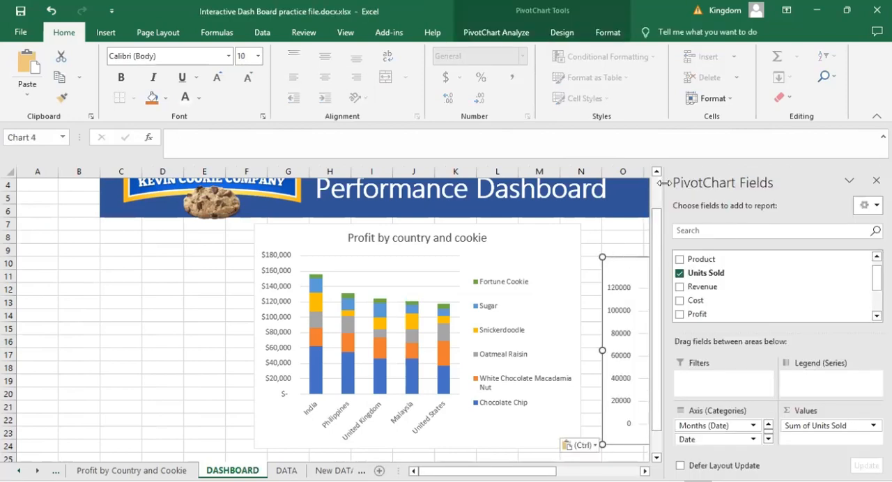
{"action": "left_click", "coordinate": [605, 259]}
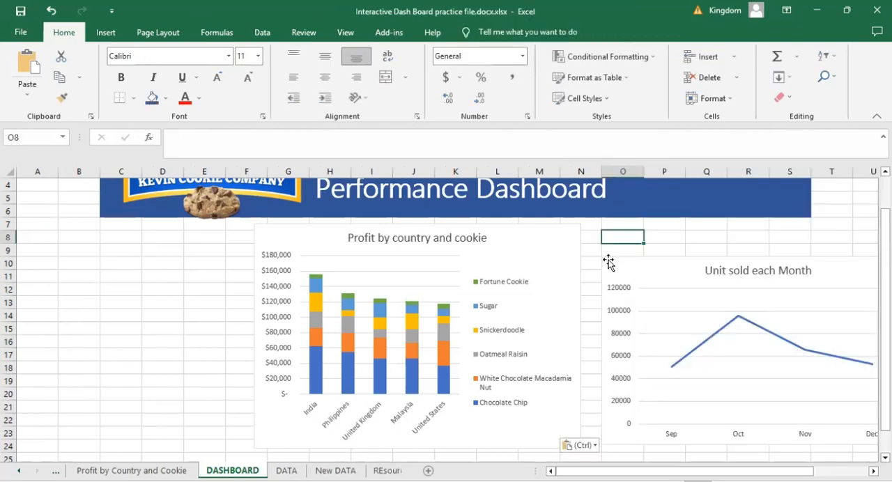
- Shrink the "Unit sold each Month" chart and fit it beside the profit chart, spanning columns N to S just under the banner
{"action": "left_click", "coordinate": [604, 260]}
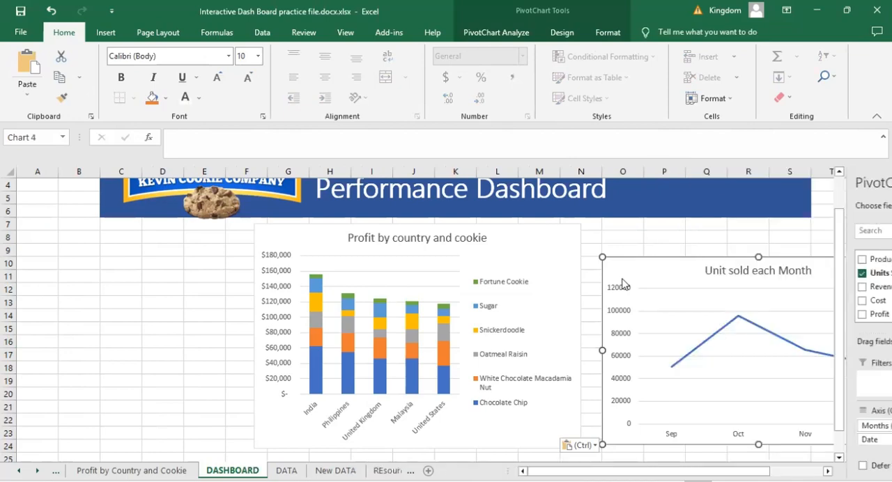
{"action": "left_click_drag", "start_coordinate": [603, 258], "coordinate": [711, 318]}
{"action": "left_click_drag", "start_coordinate": [649, 230], "coordinate": [618, 215]}
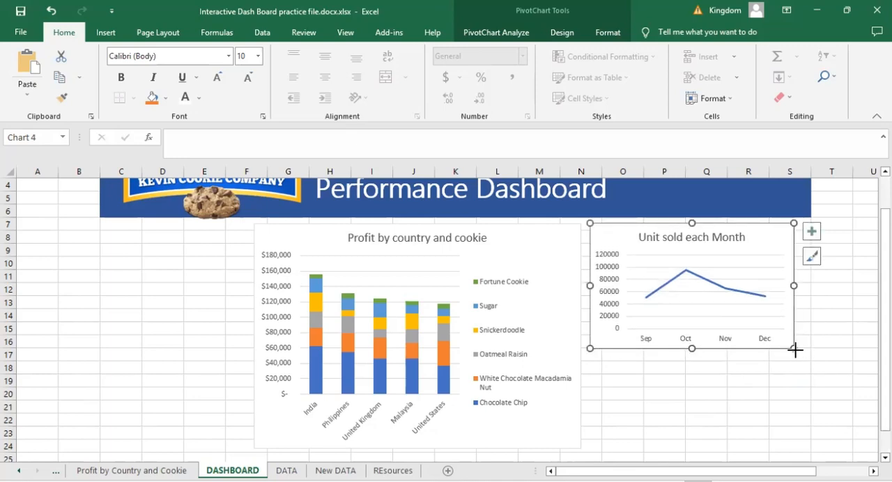
{"action": "left_click_drag", "start_coordinate": [798, 355], "coordinate": [810, 369]}
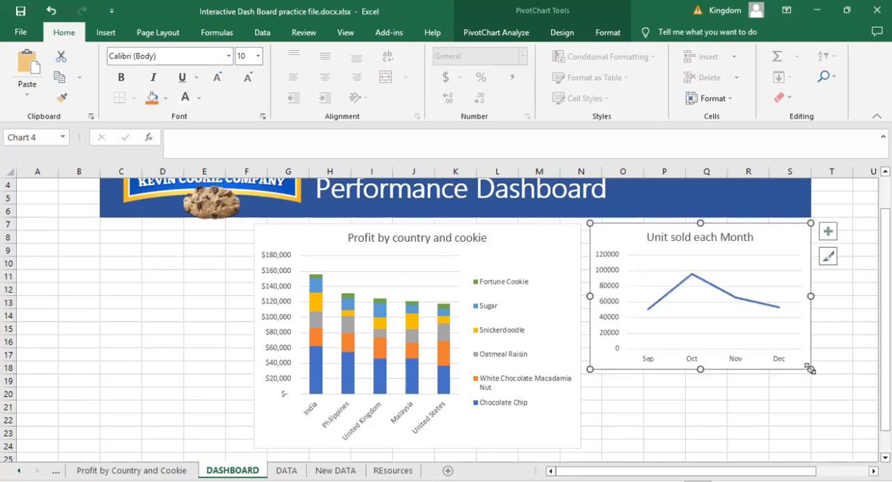
{"action": "left_click", "coordinate": [752, 409]}
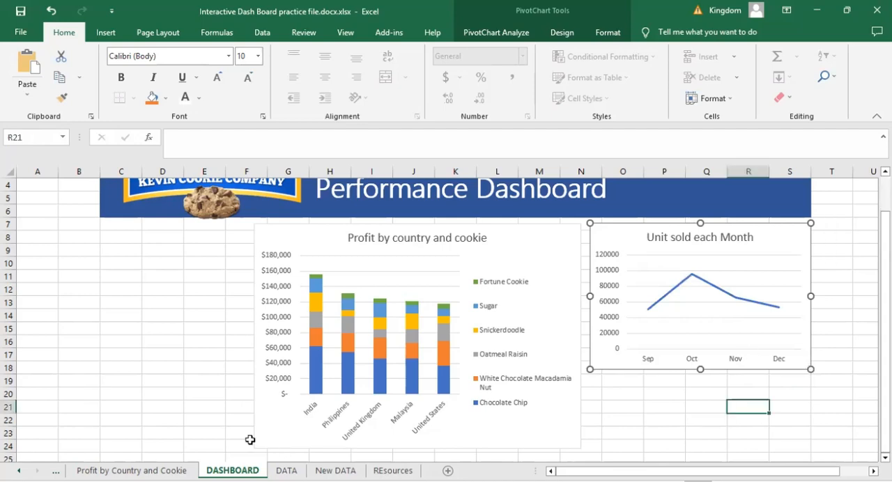
- Go to the profit by month sheet and show the field list for its empty PivotTable
{"action": "left_click", "coordinate": [131, 470]}
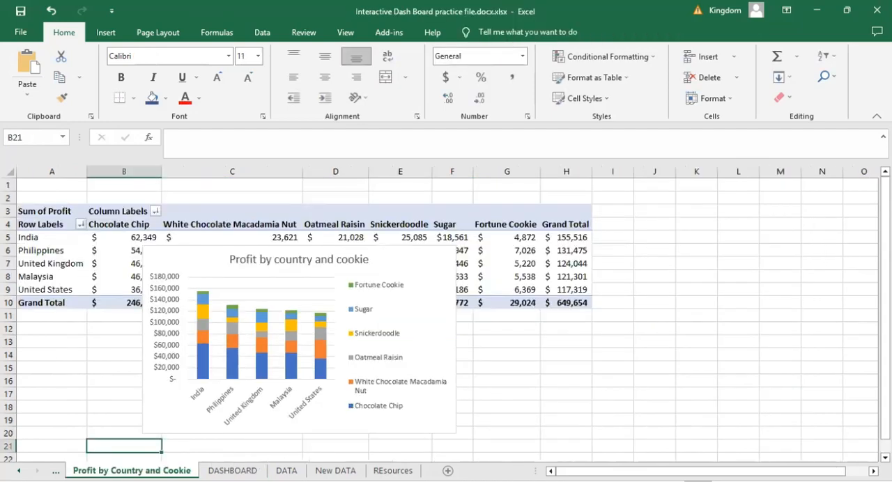
{"action": "left_click", "coordinate": [18, 471]}
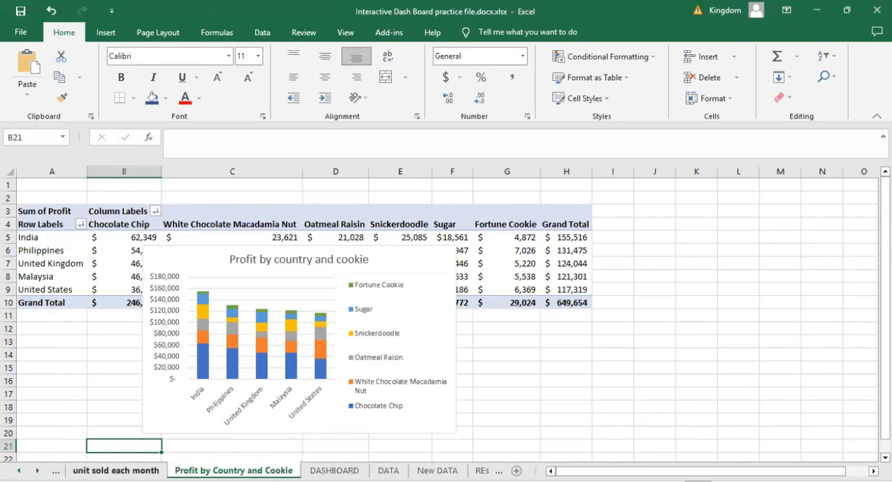
{"action": "left_click", "coordinate": [19, 471]}
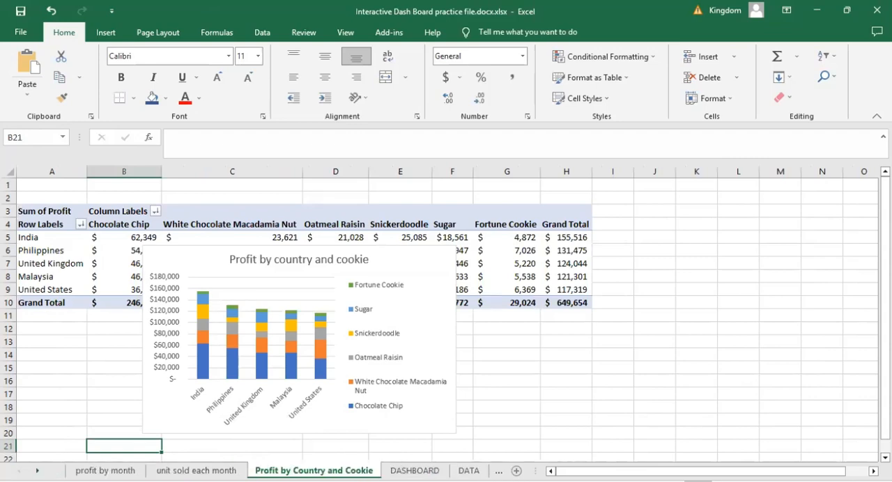
{"action": "left_click", "coordinate": [105, 471]}
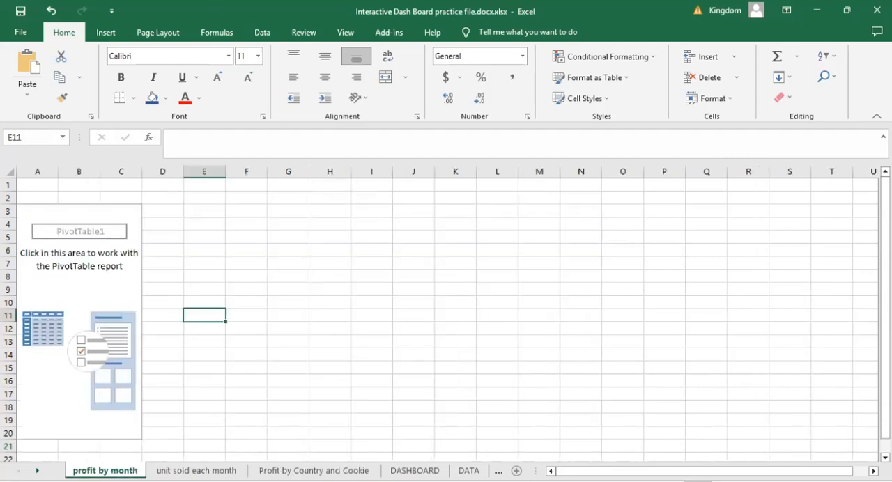
{"action": "left_click", "coordinate": [94, 285]}
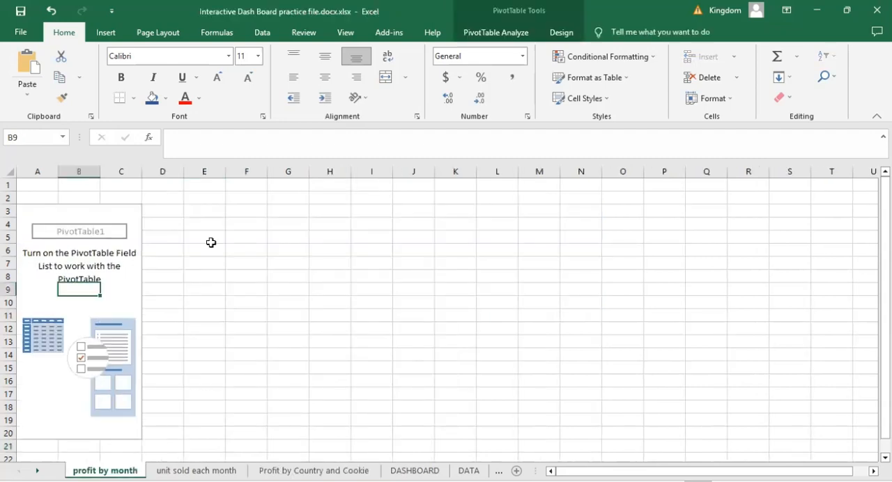
{"action": "left_click", "coordinate": [499, 35]}
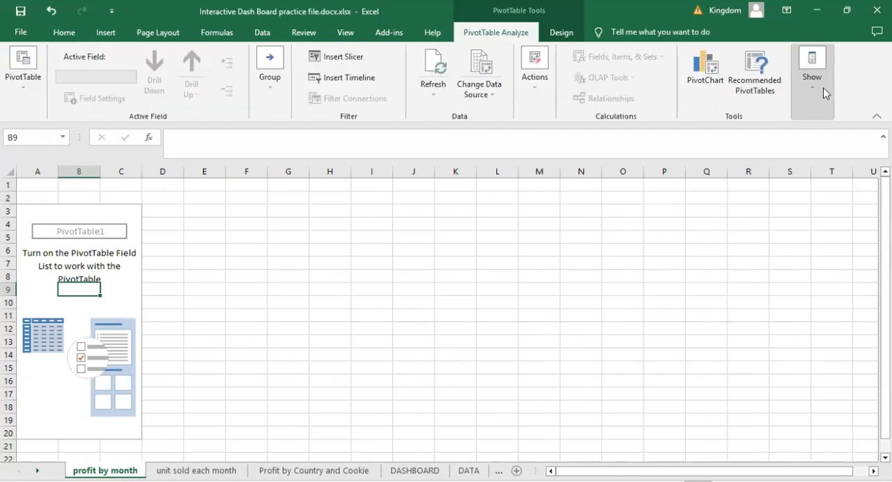
{"action": "left_click", "coordinate": [801, 82]}
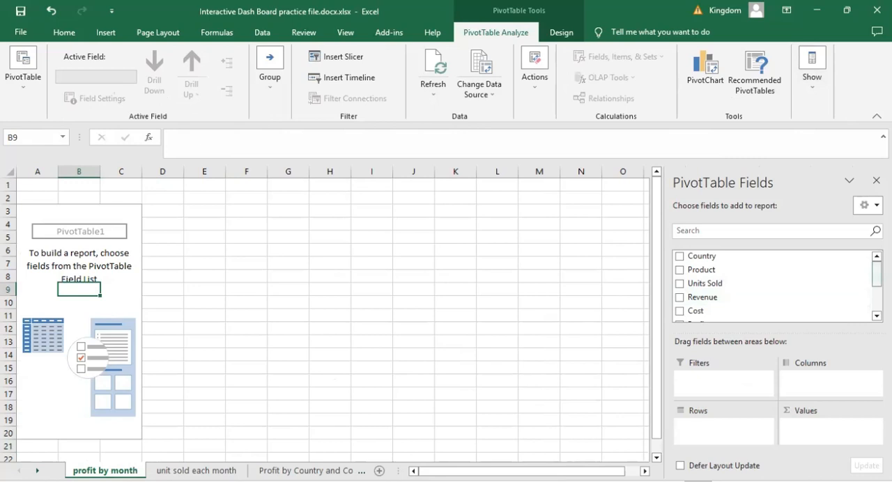
- Build the profit by month PivotTable with Months (Date) as rows and Profit as summed values
{"action": "scroll", "coordinate": [773, 286], "scroll_direction": "down", "scroll_amount": 2}
{"action": "left_click_drag", "start_coordinate": [707, 307], "coordinate": [722, 421]}
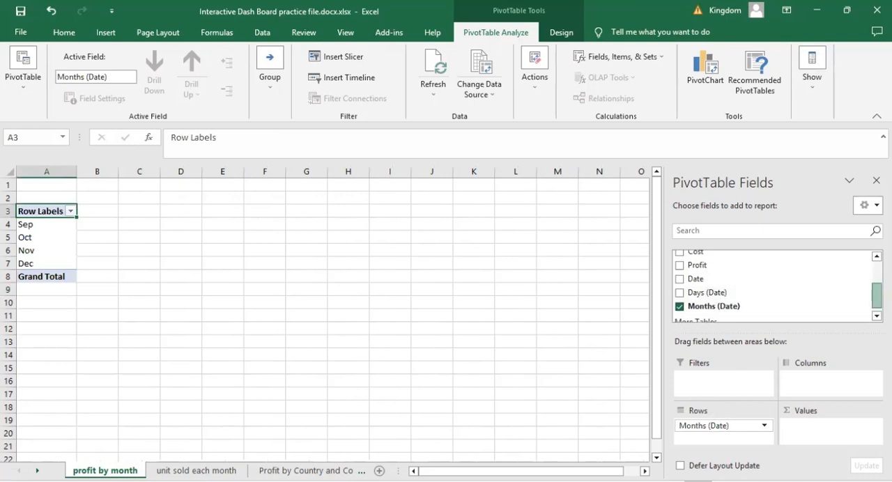
{"action": "left_click_drag", "start_coordinate": [876, 296], "coordinate": [877, 273]}
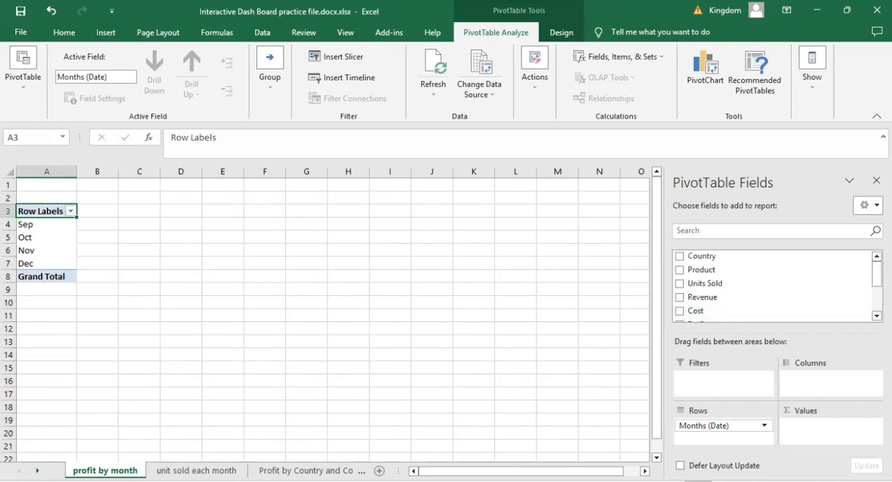
{"action": "left_click_drag", "start_coordinate": [877, 273], "coordinate": [877, 297]}
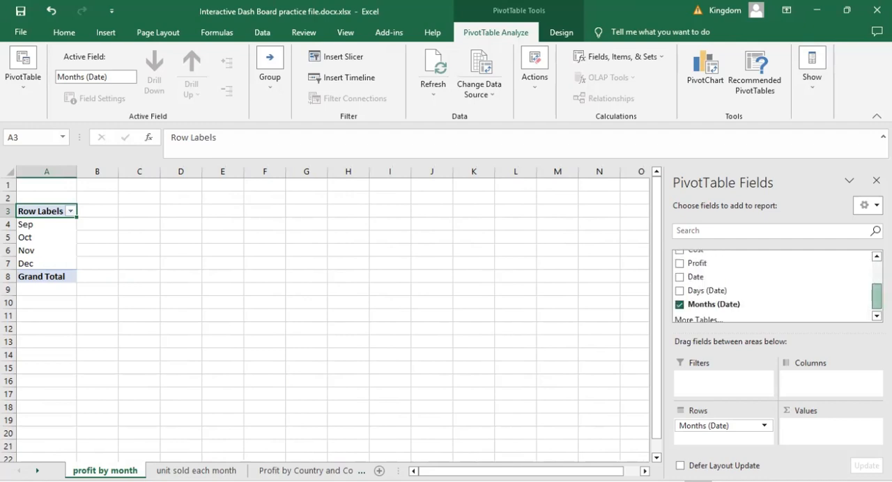
{"action": "left_click_drag", "start_coordinate": [877, 296], "coordinate": [876, 287]}
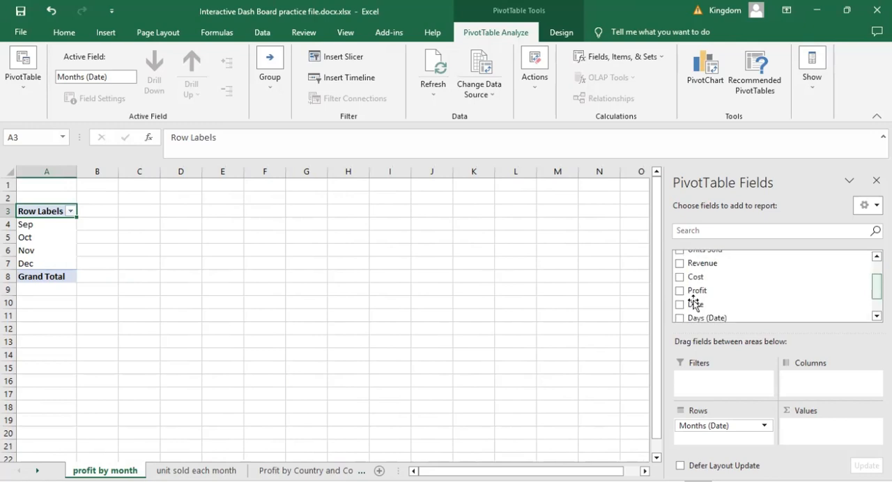
{"action": "left_click_drag", "start_coordinate": [693, 298], "coordinate": [811, 431]}
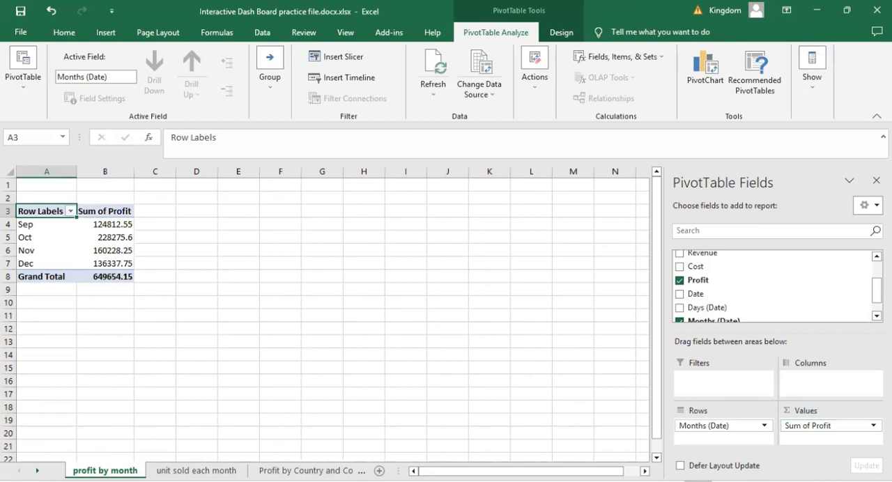
- Insert a basic Line PivotChart from the profit by month PivotTable
{"action": "left_click", "coordinate": [197, 471]}
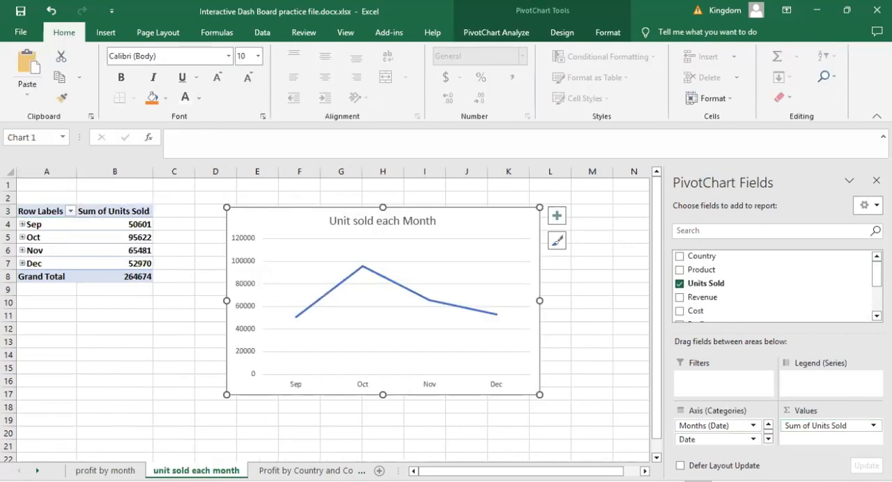
{"action": "key", "text": "ctrl+Page_Up"}
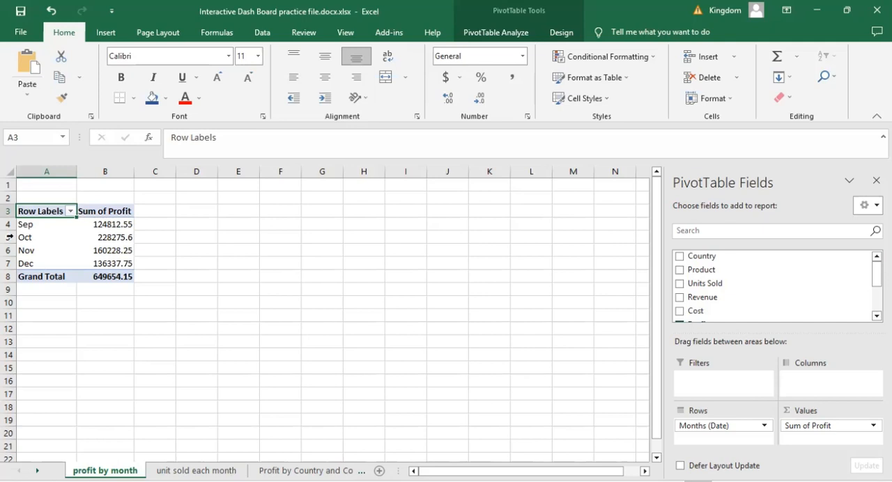
{"action": "left_click", "coordinate": [113, 236]}
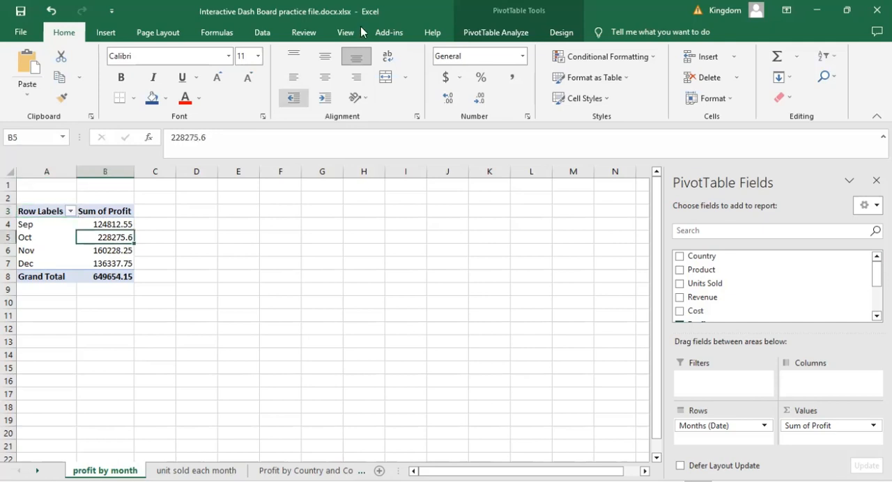
{"action": "left_click", "coordinate": [491, 33]}
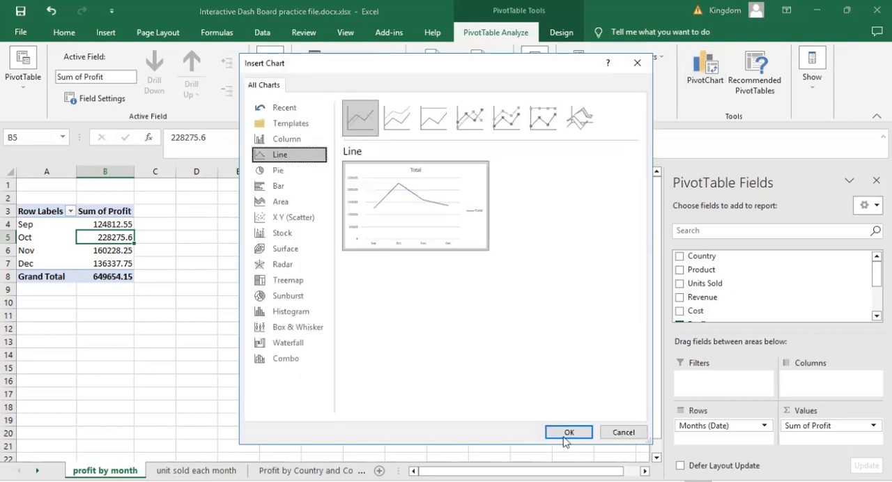
{"action": "left_click", "coordinate": [563, 436]}
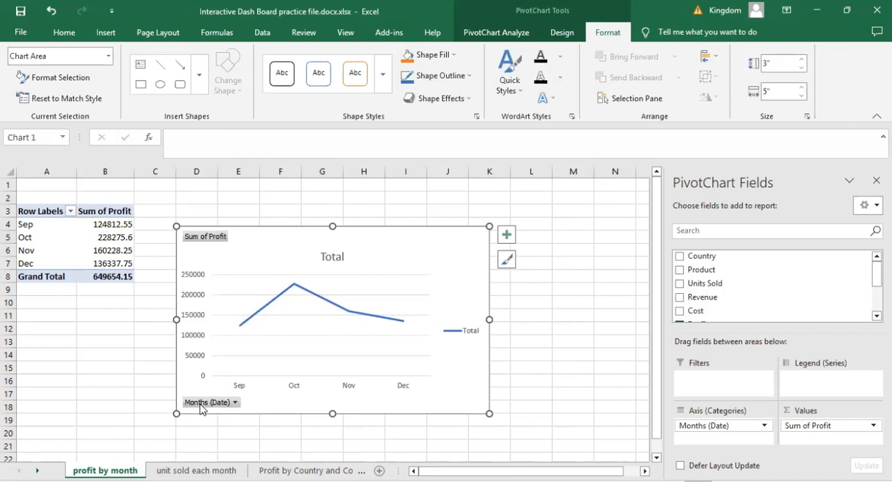
- Hide all field buttons on the monthly profit PivotChart and delete its legend
{"action": "right_click", "coordinate": [201, 406]}
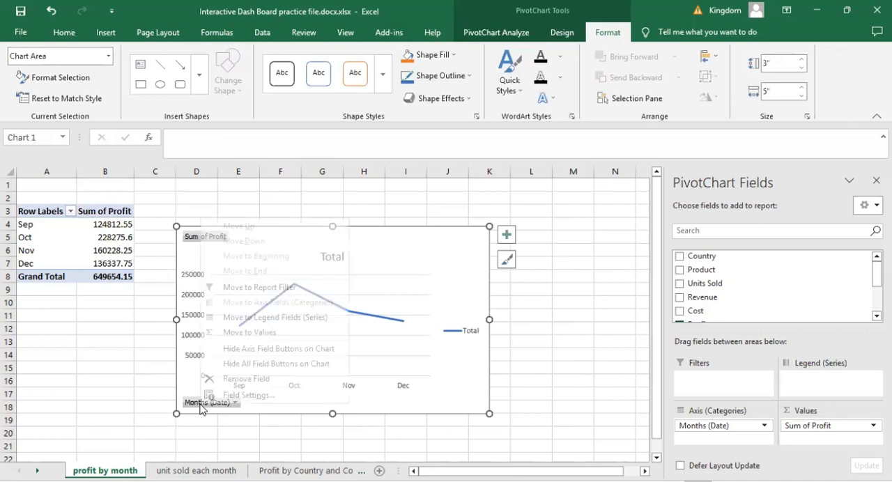
{"action": "left_click", "coordinate": [246, 367]}
{"action": "left_click", "coordinate": [466, 335]}
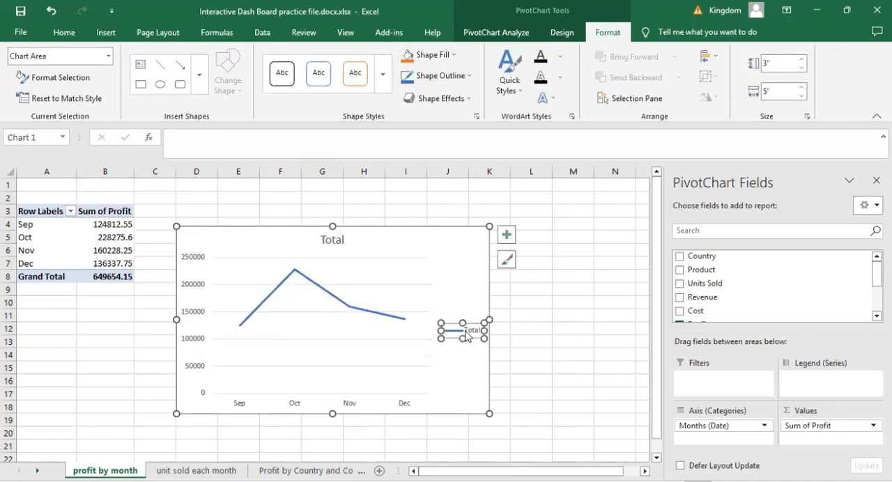
{"action": "key", "text": "Delete"}
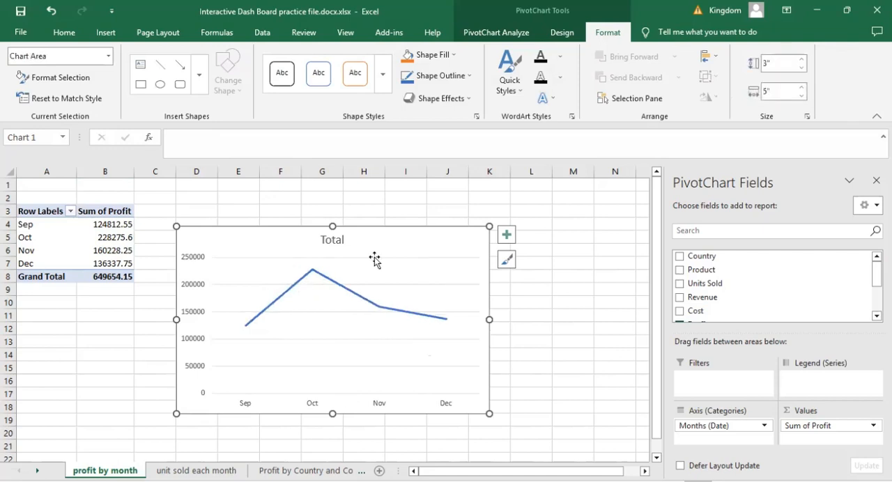
- Change the monthly profit chart's title to "Profit by Month" and deselect the chart
{"action": "left_click", "coordinate": [327, 237]}
{"action": "double_click", "coordinate": [328, 239]}
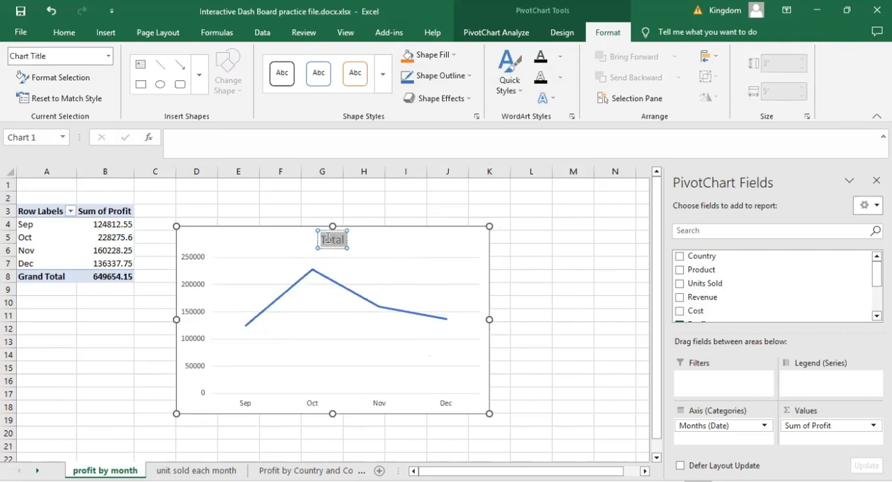
{"action": "type", "text": "Profit by"}
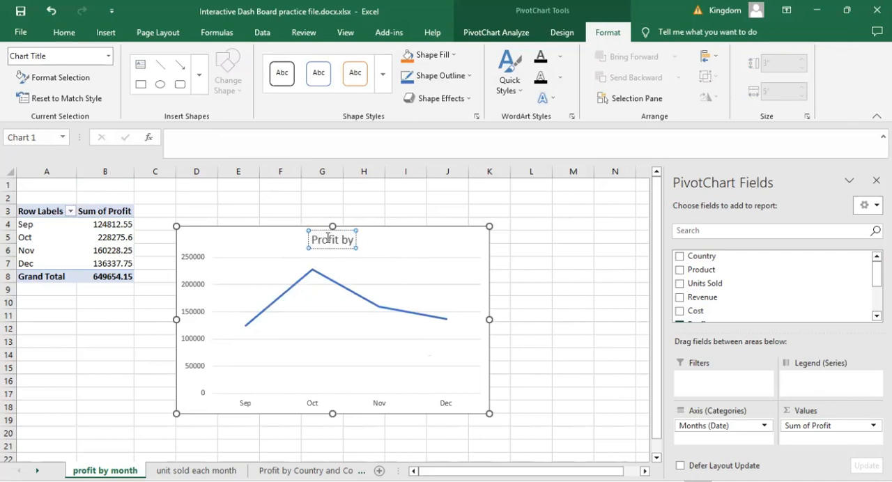
{"action": "type", "text": " Month"}
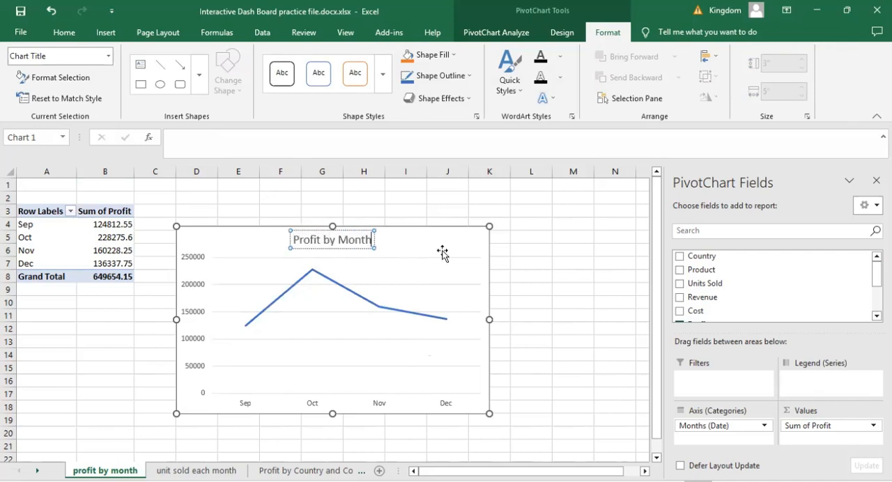
{"action": "left_click", "coordinate": [517, 260]}
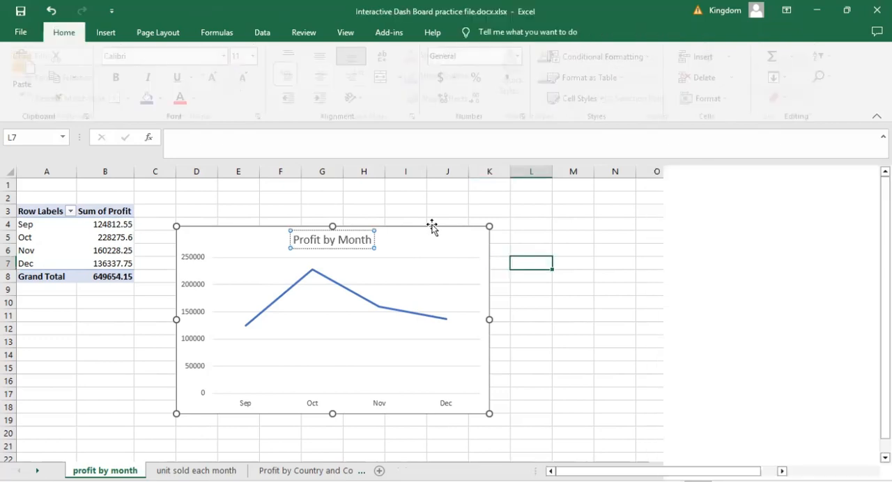
- Copy the "Profit by Month" PivotChart to the DASHBOARD sheet below the units chart and hide the PivotChart field list
{"action": "left_click", "coordinate": [432, 226]}
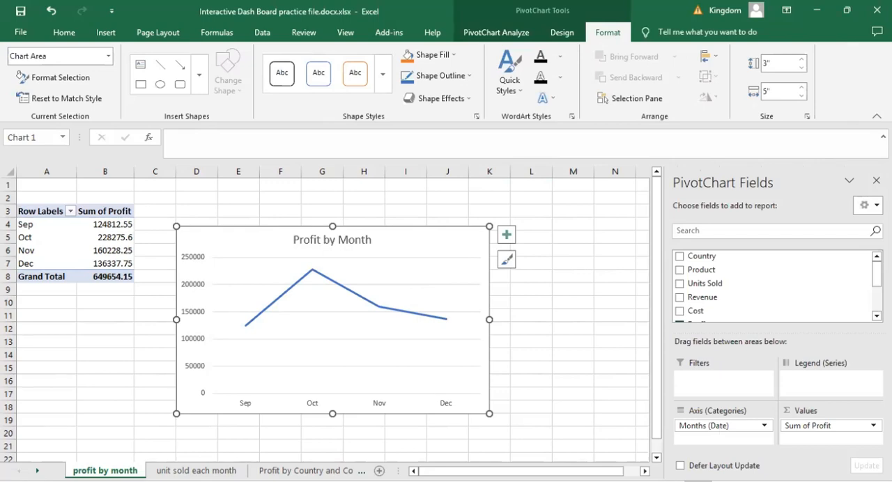
{"action": "left_click", "coordinate": [306, 471]}
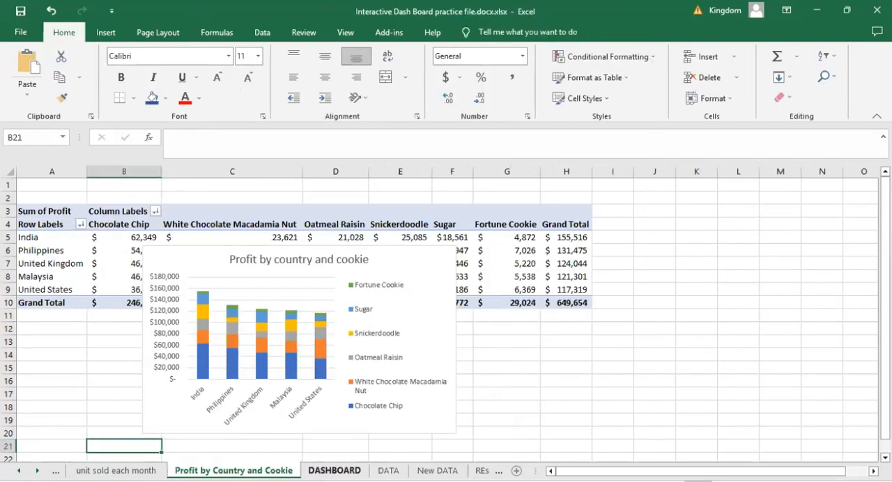
{"action": "left_click", "coordinate": [335, 471]}
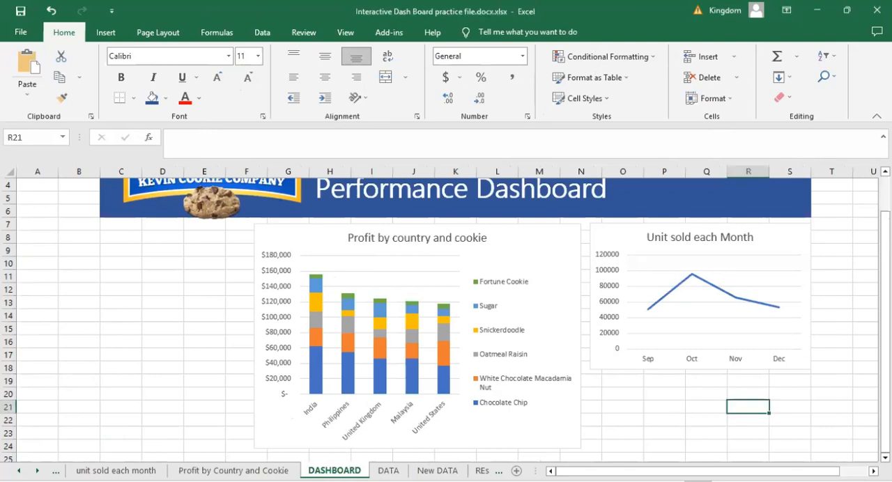
{"action": "left_click", "coordinate": [604, 383]}
{"action": "key", "text": "ctrl+v"}
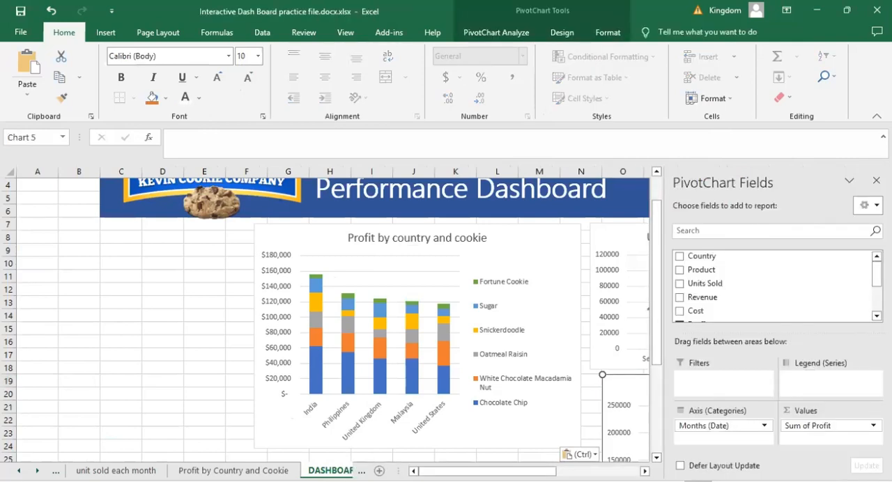
{"action": "left_click", "coordinate": [876, 180]}
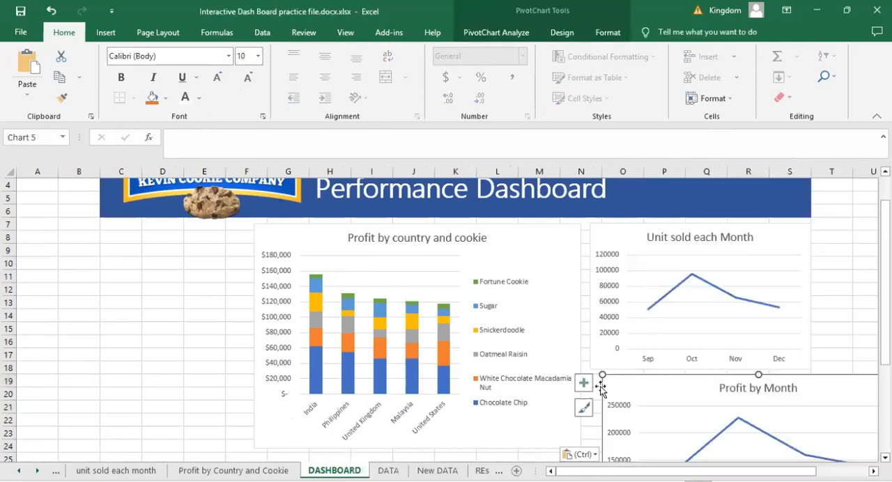
- Place the "Profit by Month" chart directly below the "Unit sold each Month" chart and resize it to the same width, ending at row 28
{"action": "mouse_move", "coordinate": [600, 376]}
{"action": "left_mouse_down"}
{"action": "mouse_move", "coordinate": [735, 404]}
{"action": "mouse_move", "coordinate": [718, 404]}
{"action": "left_mouse_up"}
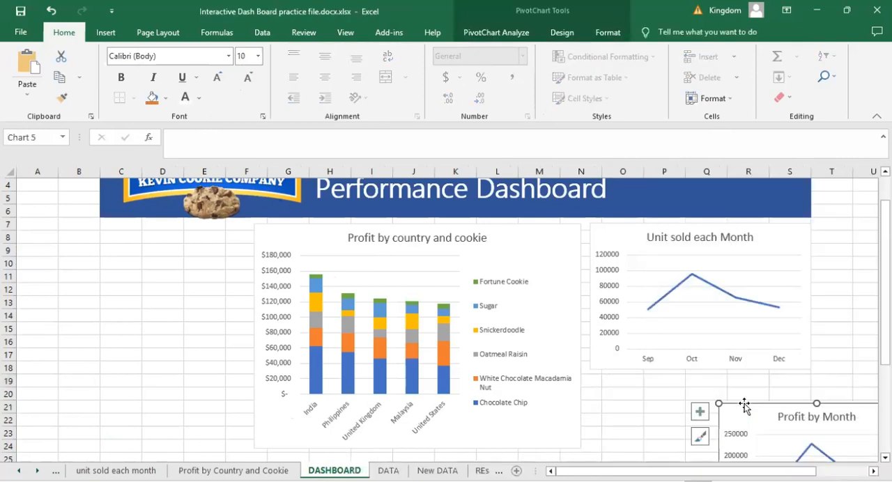
{"action": "left_click_drag", "start_coordinate": [652, 376], "coordinate": [616, 375]}
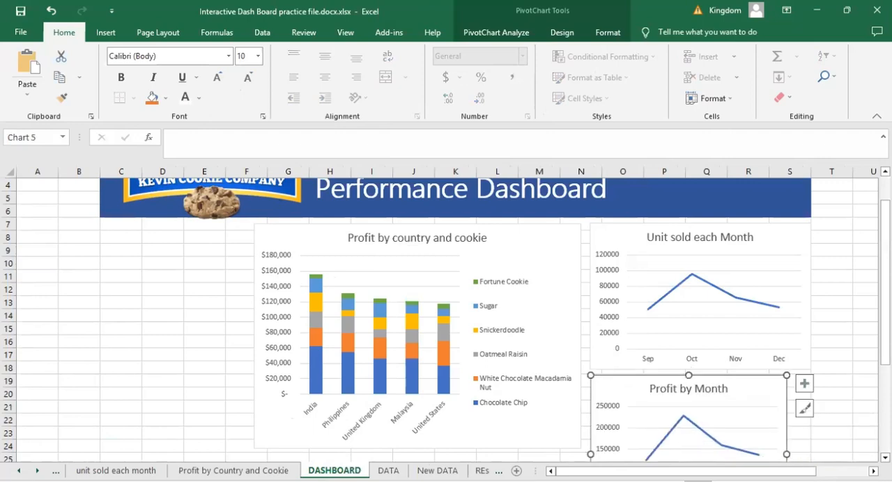
{"action": "scroll", "coordinate": [446, 314], "scroll_direction": "down", "scroll_amount": 2}
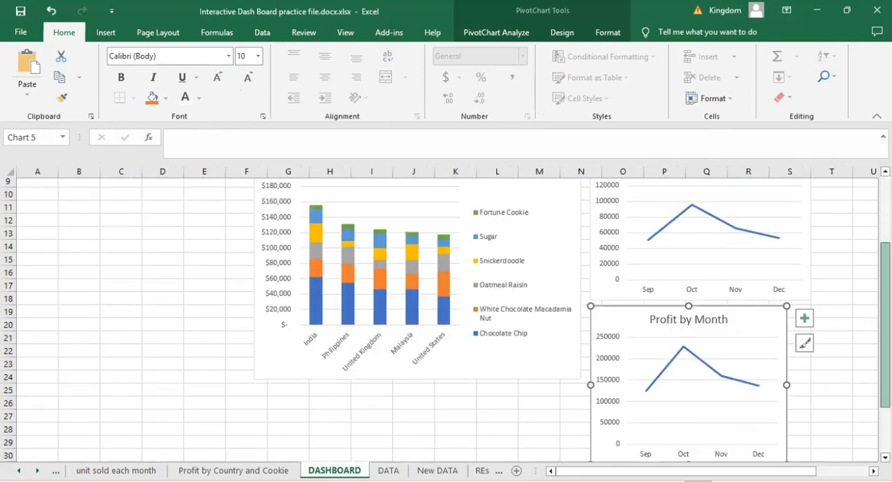
{"action": "scroll", "coordinate": [446, 314], "scroll_direction": "down", "scroll_amount": 1}
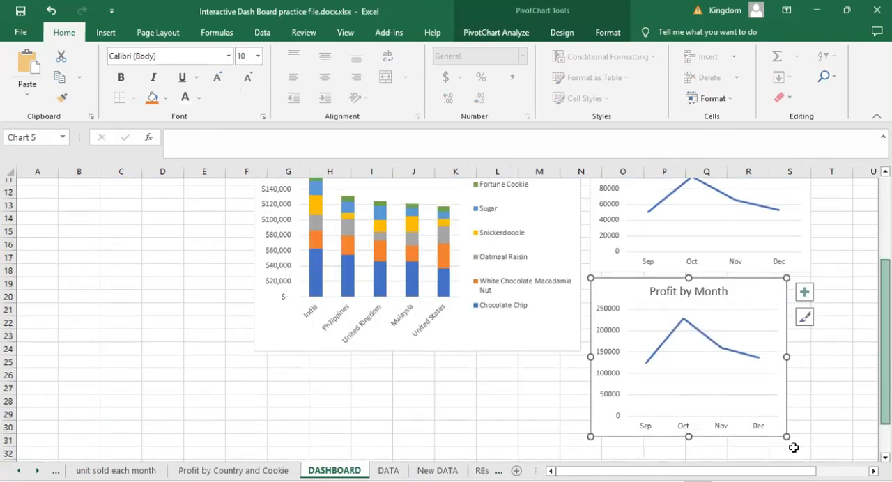
{"action": "scroll", "coordinate": [812, 408], "scroll_direction": "up", "scroll_amount": 1}
{"action": "left_click_drag", "start_coordinate": [815, 409], "coordinate": [809, 413]}
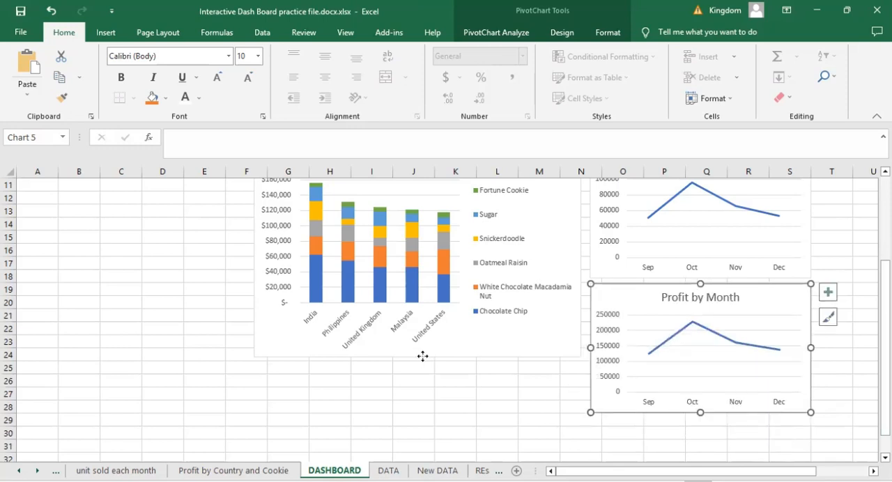
- Extend the "Profit by country and cookie" chart downward to align with the lower edge of the "Profit by Month" chart
{"action": "left_click_drag", "start_coordinate": [417, 357], "coordinate": [426, 413]}
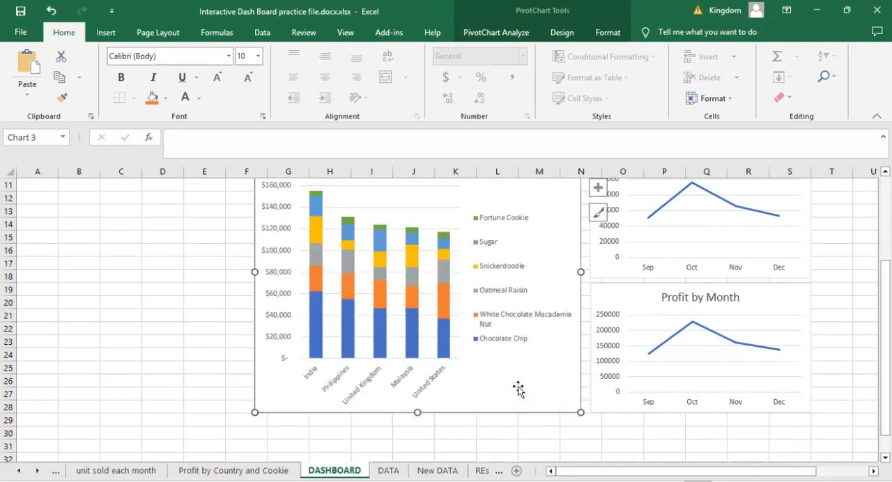
{"action": "left_click", "coordinate": [839, 313]}
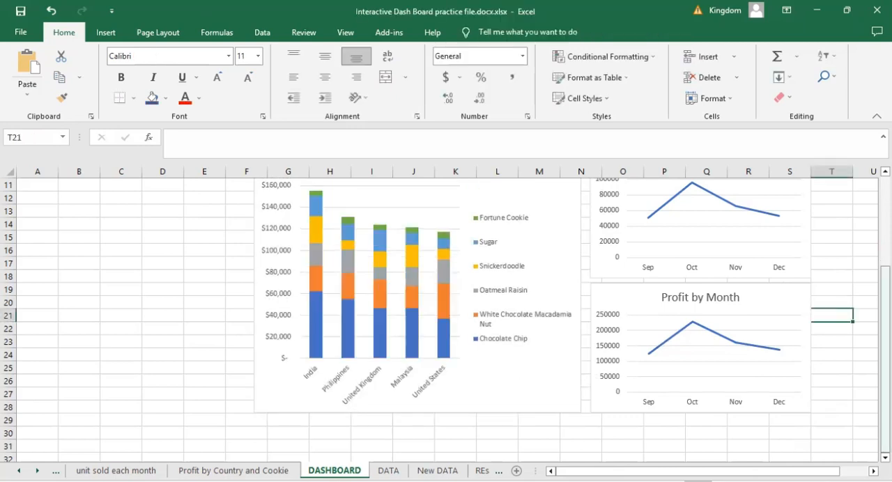
- Review the alignment and spacing of the three charts beneath the DASHBOARD banner
{"action": "scroll", "coordinate": [446, 314], "scroll_direction": "up", "scroll_amount": 2}
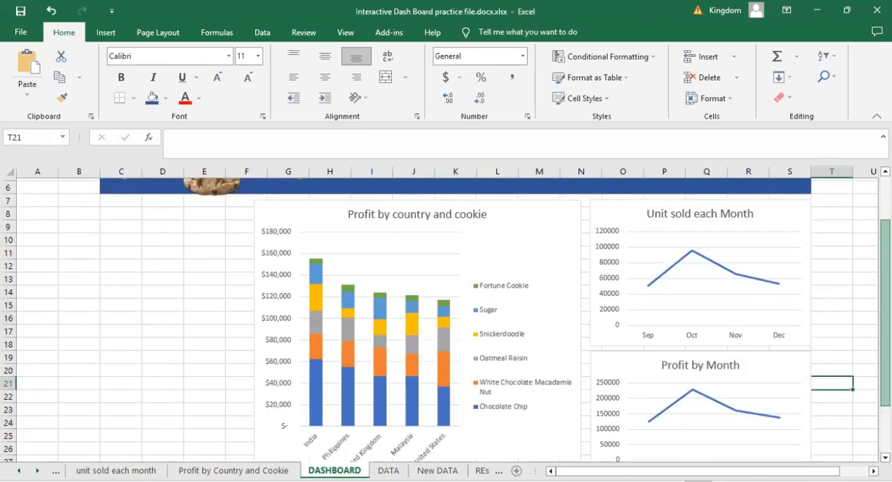
{"action": "scroll", "coordinate": [446, 313], "scroll_direction": "down", "scroll_amount": 1}
{"action": "scroll", "coordinate": [445, 313], "scroll_direction": "down", "scroll_amount": 1}
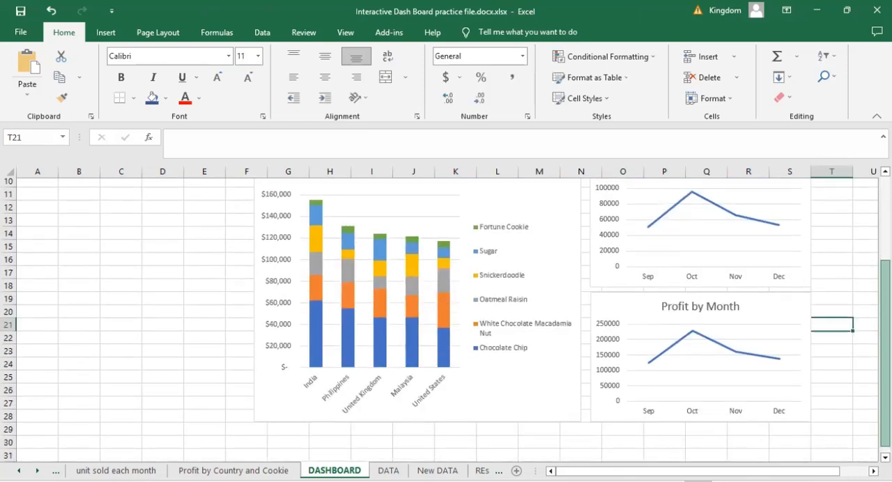
{"action": "left_click_drag", "start_coordinate": [885, 353], "coordinate": [885, 353]}
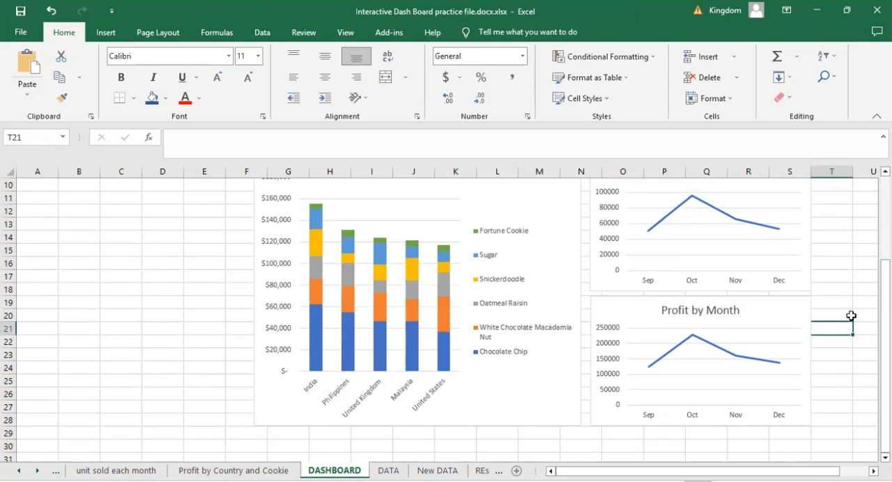
{"action": "scroll", "coordinate": [446, 320], "scroll_direction": "up", "scroll_amount": 2}
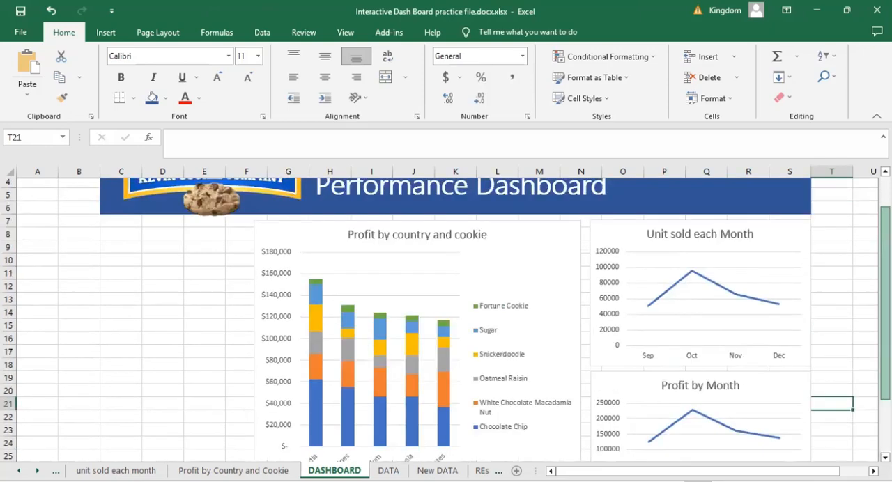
{"action": "scroll", "coordinate": [446, 321], "scroll_direction": "up", "scroll_amount": 1}
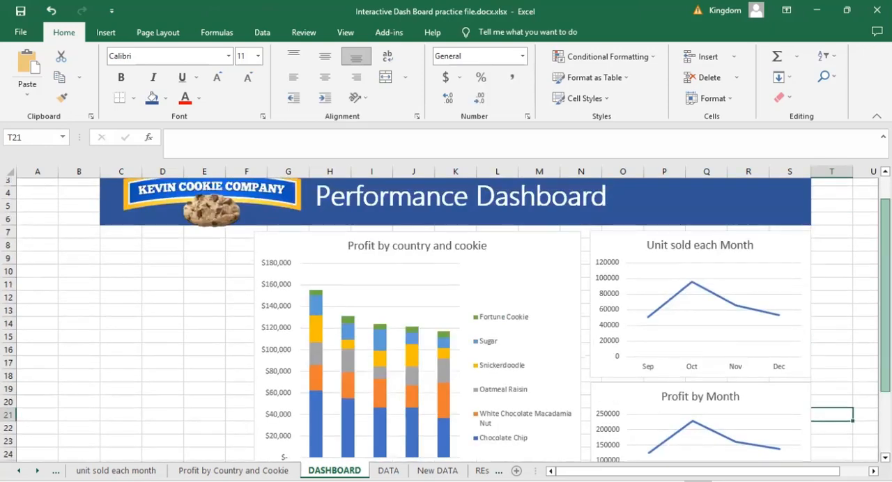
{"action": "scroll", "coordinate": [446, 320], "scroll_direction": "up", "scroll_amount": 1}
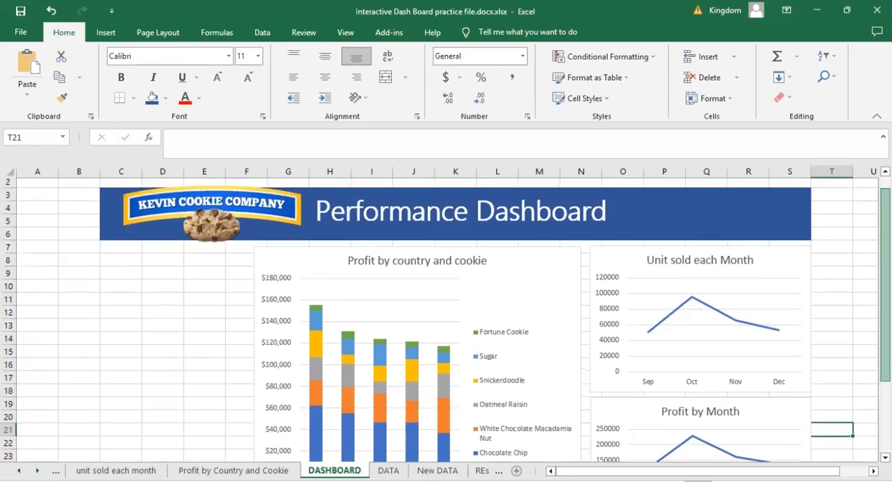
{"action": "scroll", "coordinate": [446, 320], "scroll_direction": "up", "scroll_amount": 1}
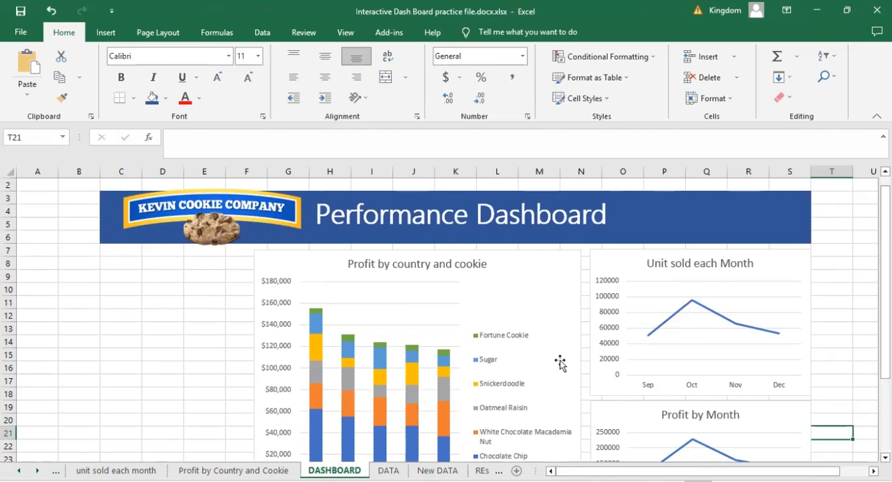
- Insert a Date timeline for the "Profit by country and cookie" PivotChart
{"action": "left_click", "coordinate": [352, 359]}
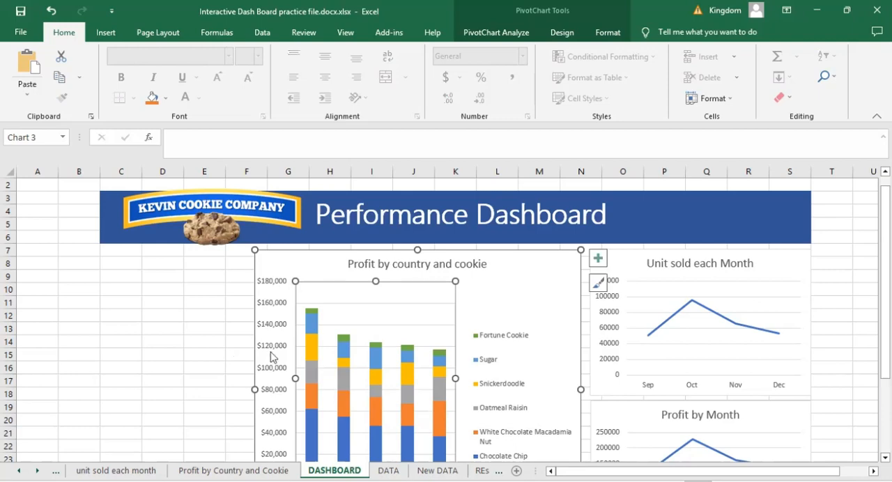
{"action": "left_click", "coordinate": [202, 331]}
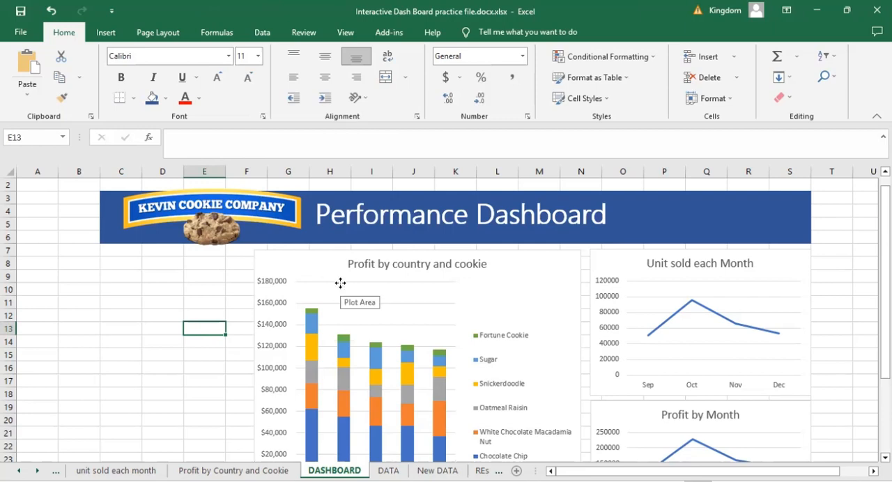
{"action": "left_click", "coordinate": [513, 287]}
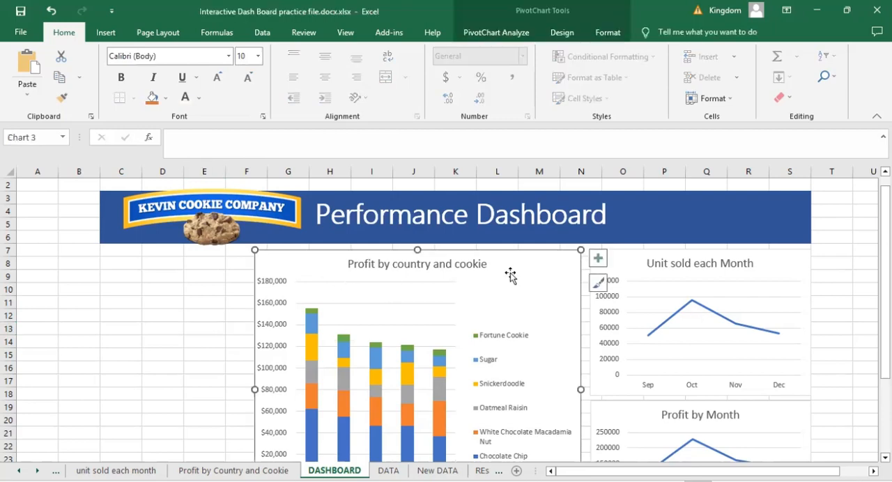
{"action": "left_click", "coordinate": [487, 35]}
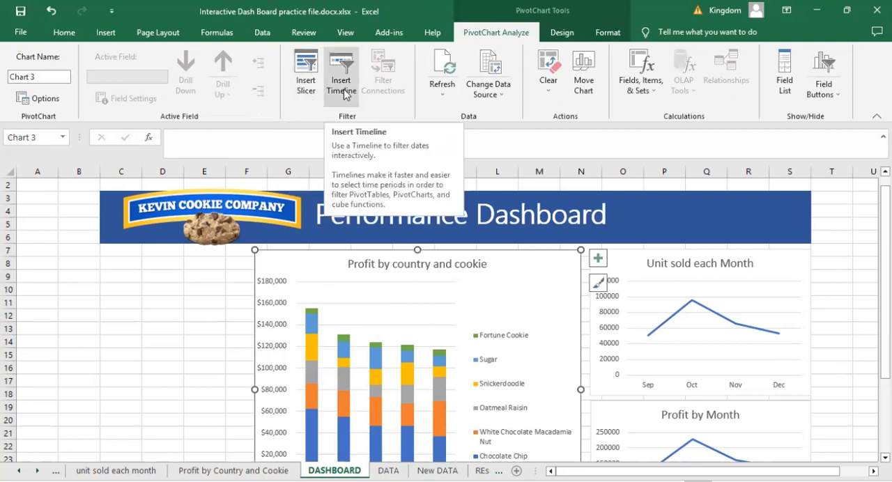
{"action": "left_click", "coordinate": [686, 251]}
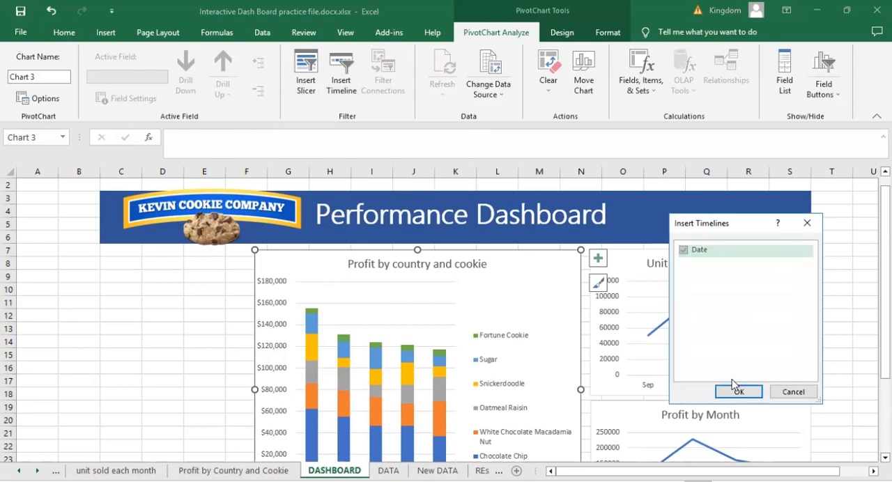
{"action": "left_click", "coordinate": [734, 393]}
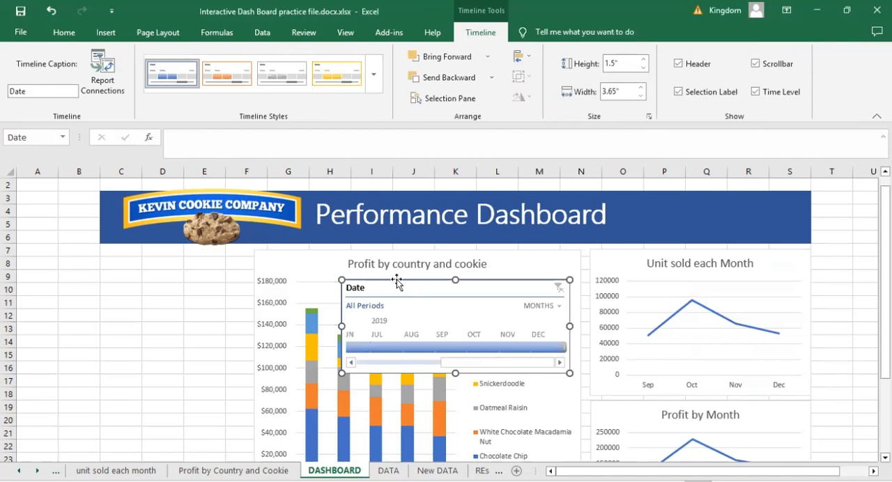
- Move the Date timeline below the banner beside the profit chart and shrink it to about 1.3" high by 2.37" wide
{"action": "left_click_drag", "start_coordinate": [397, 281], "coordinate": [230, 265]}
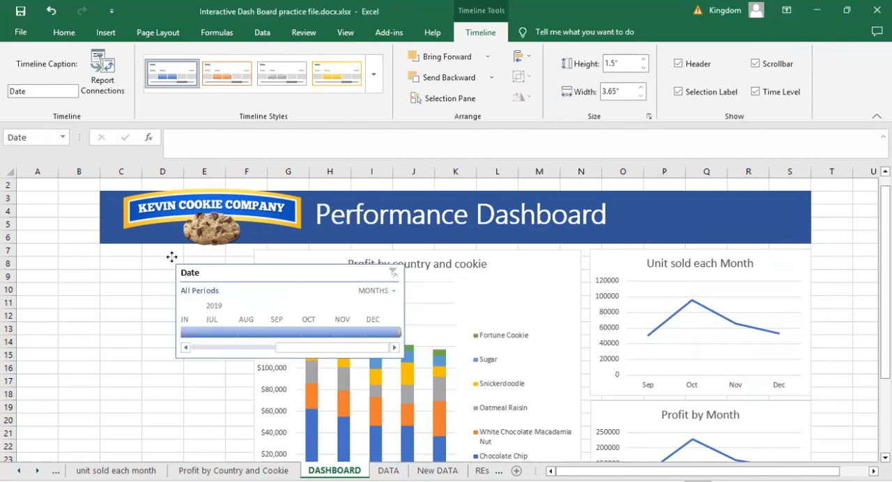
{"action": "left_click_drag", "start_coordinate": [155, 250], "coordinate": [155, 251]}
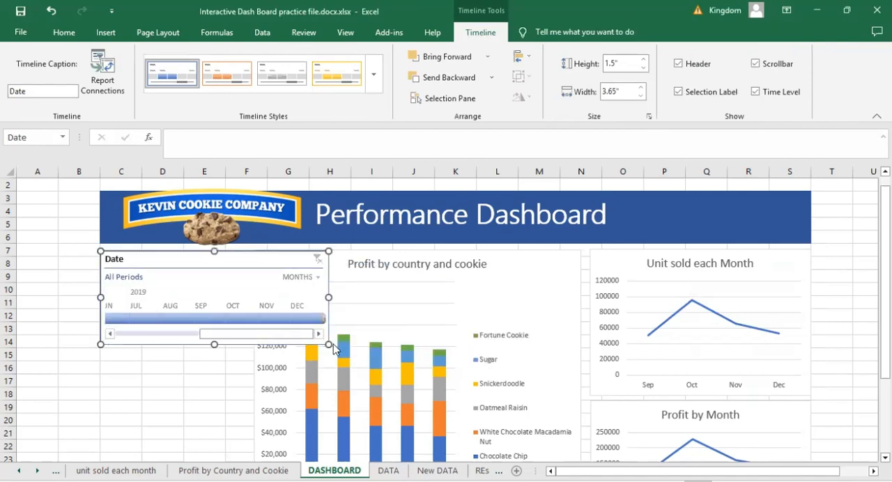
{"action": "left_click_drag", "start_coordinate": [329, 345], "coordinate": [248, 332]}
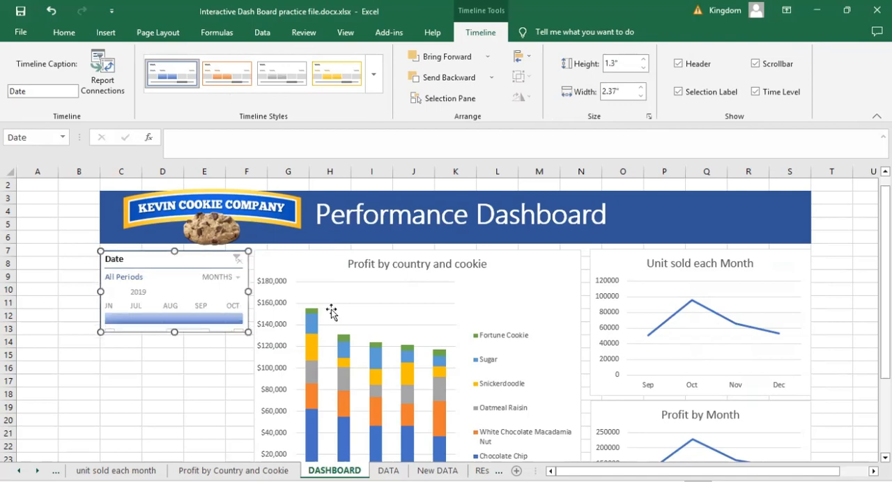
{"action": "left_click", "coordinate": [198, 387]}
- Insert Country and Product slicers for the "Profit by country and cookie" PivotChart
{"action": "left_click", "coordinate": [481, 277]}
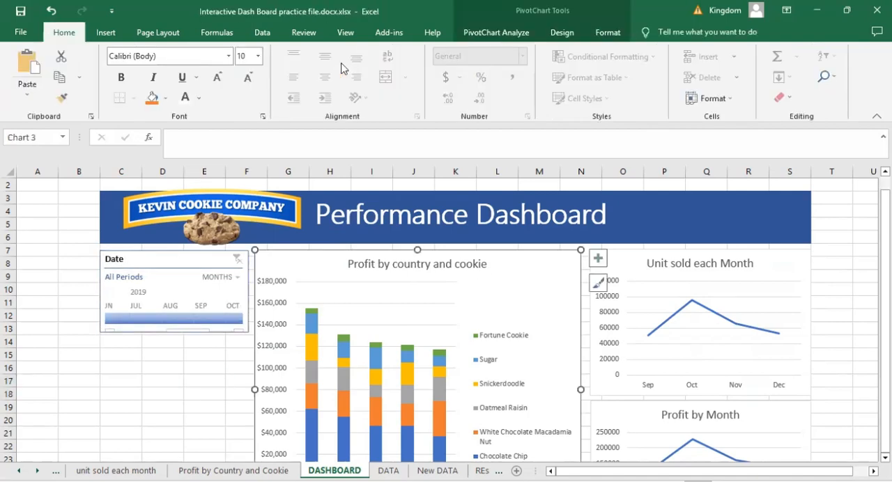
{"action": "left_click", "coordinate": [488, 33]}
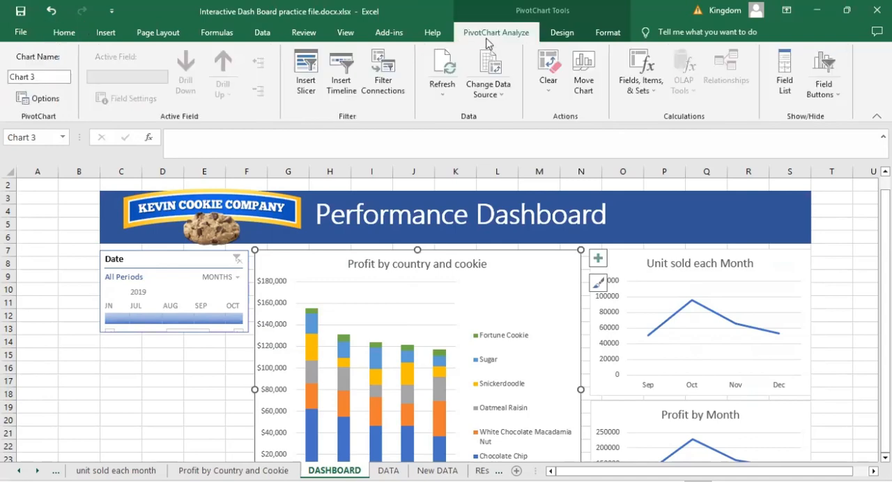
{"action": "left_click", "coordinate": [307, 87]}
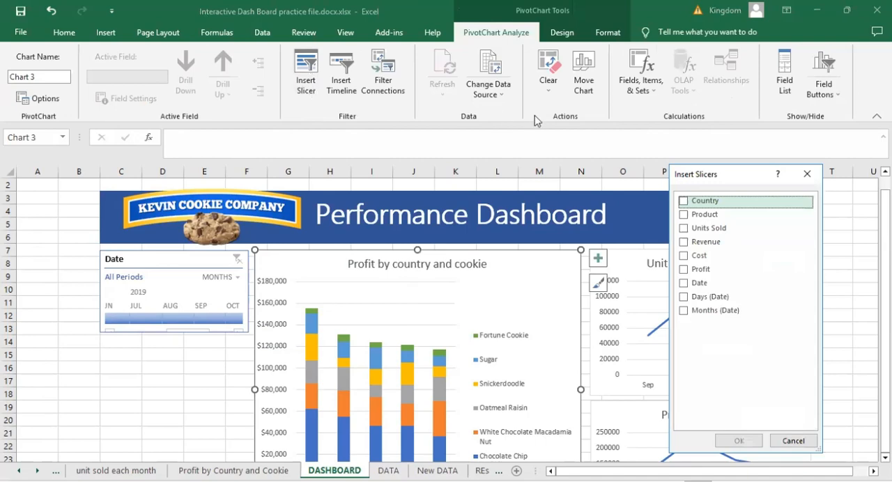
{"action": "left_click", "coordinate": [682, 202]}
{"action": "left_click", "coordinate": [683, 215]}
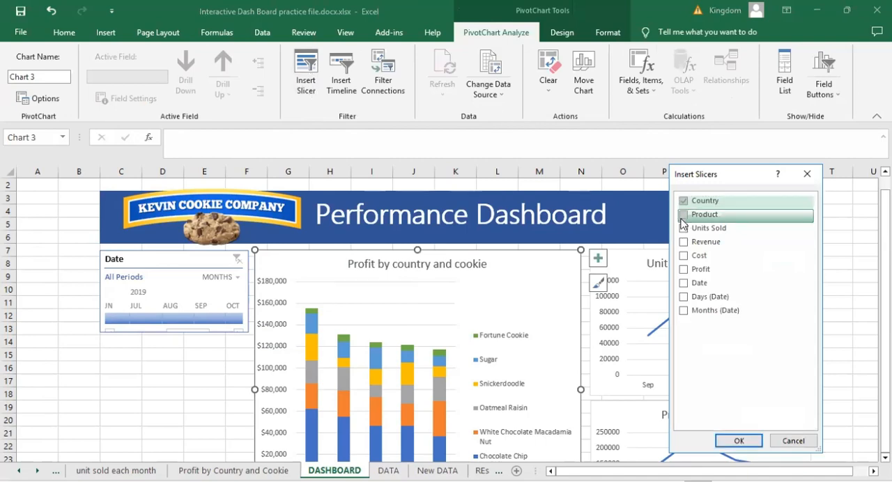
{"action": "left_click", "coordinate": [738, 436]}
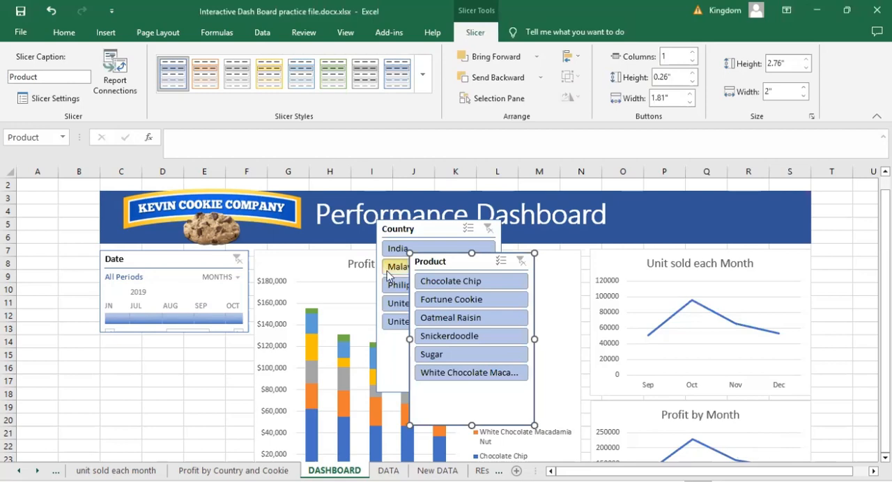
- Move the Country slicer directly below the Date timeline and shorten it to about 1.91" high
{"action": "left_click_drag", "start_coordinate": [417, 225], "coordinate": [140, 345]}
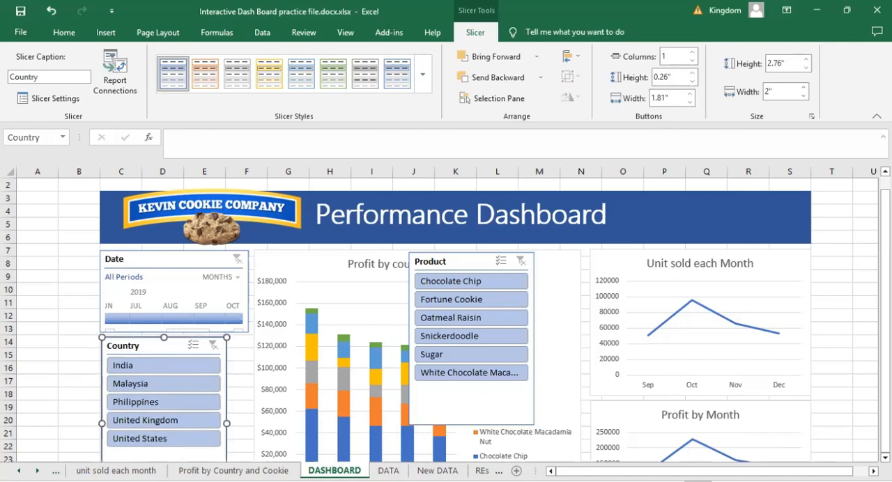
{"action": "scroll", "coordinate": [114, 375], "scroll_direction": "down", "scroll_amount": 2}
{"action": "scroll", "coordinate": [160, 426], "scroll_direction": "down", "scroll_amount": 1}
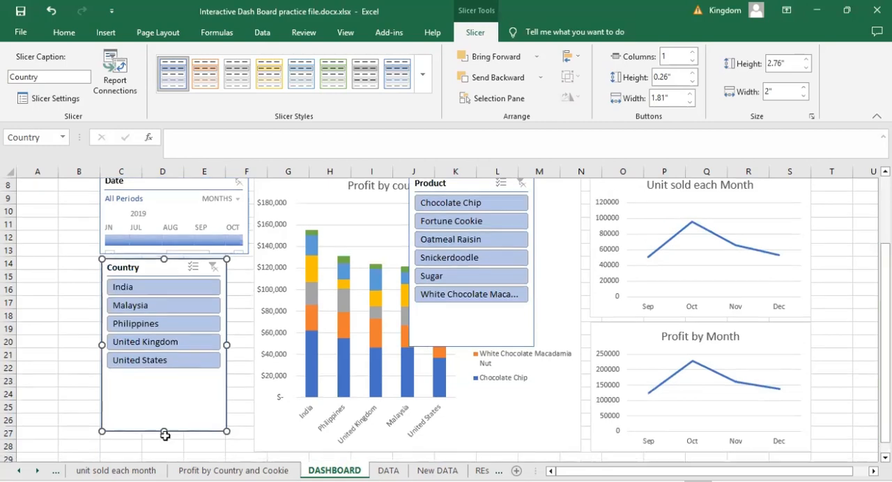
{"action": "left_click_drag", "start_coordinate": [166, 379], "coordinate": [166, 378]}
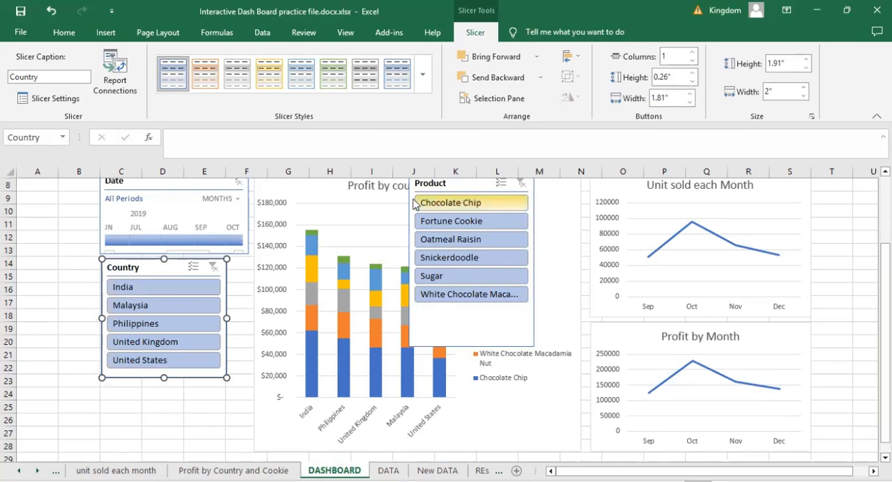
- Move the Product slicer directly below the Country slicer and shorten it to about 2.21" high
{"action": "left_click_drag", "start_coordinate": [243, 365], "coordinate": [105, 397]}
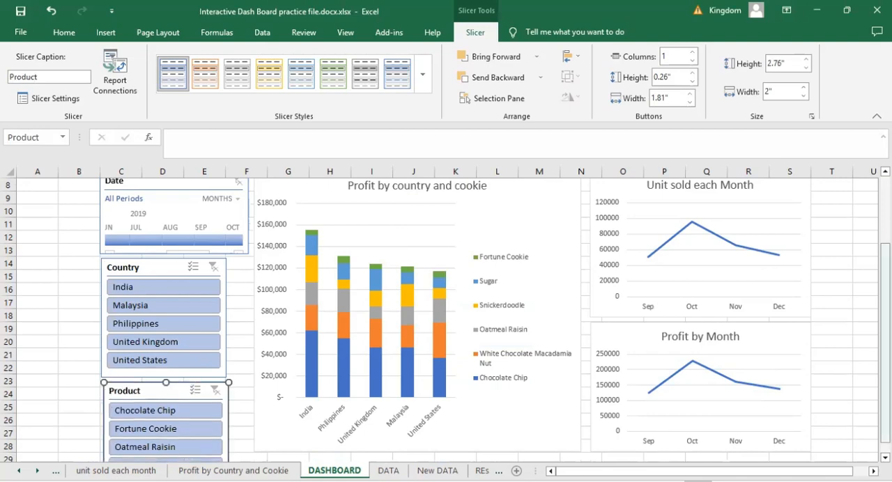
{"action": "left_click_drag", "start_coordinate": [289, 457], "coordinate": [288, 461]}
{"action": "scroll", "coordinate": [195, 416], "scroll_direction": "down", "scroll_amount": 2}
{"action": "left_click", "coordinate": [192, 419]}
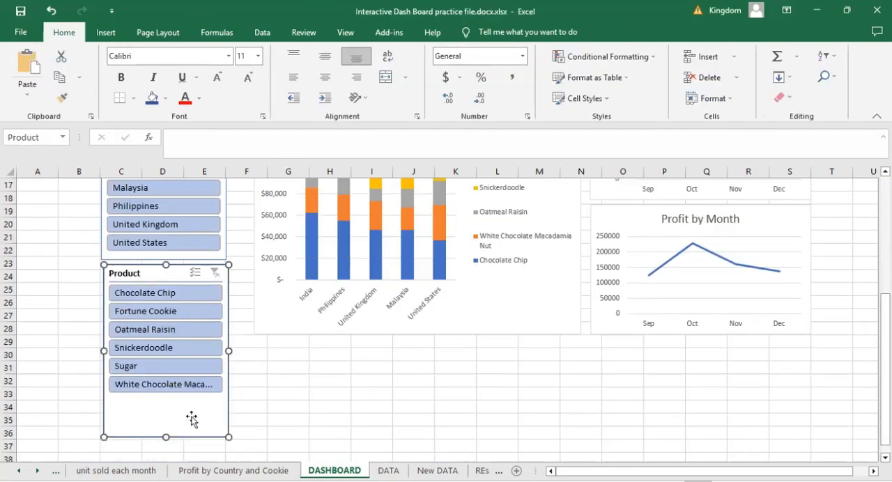
{"action": "left_click_drag", "start_coordinate": [166, 438], "coordinate": [174, 402]}
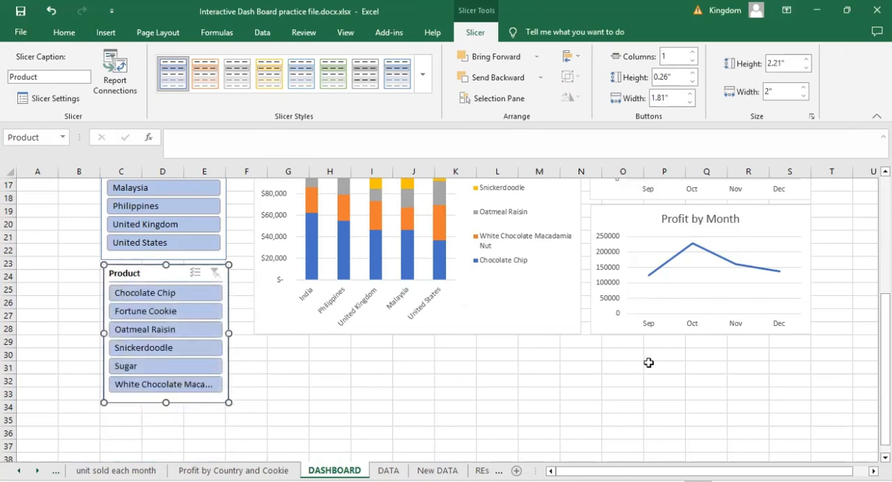
- Filter the "Profit by country and cookie" chart to Malaysia with the Country slicer
{"action": "scroll", "coordinate": [446, 320], "scroll_direction": "up", "scroll_amount": 2}
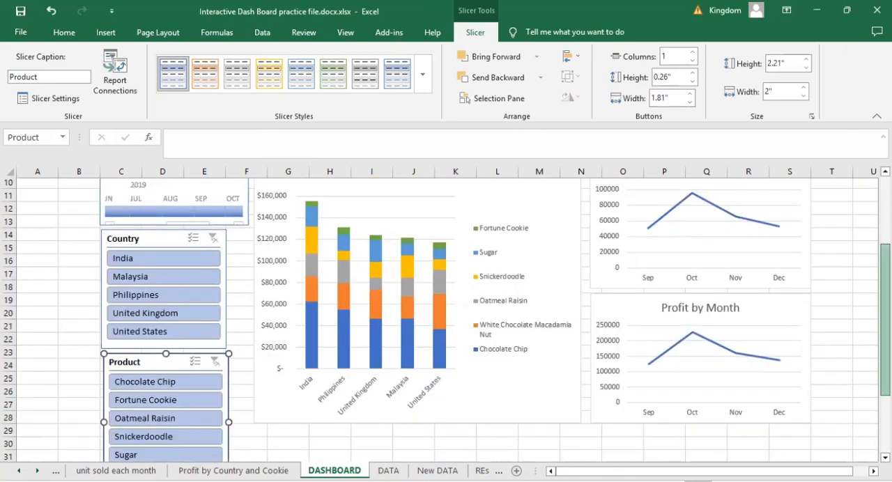
{"action": "scroll", "coordinate": [446, 321], "scroll_direction": "up", "scroll_amount": 1}
{"action": "scroll", "coordinate": [446, 320], "scroll_direction": "up", "scroll_amount": 1}
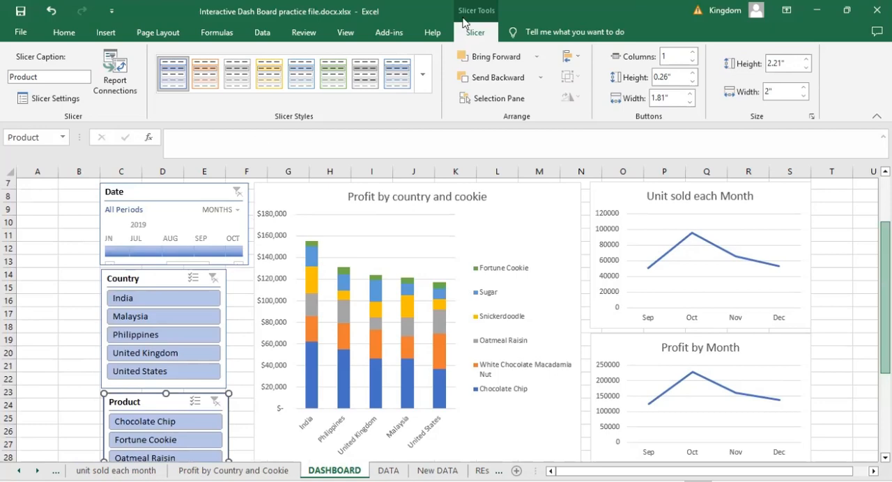
{"action": "left_click", "coordinate": [487, 34]}
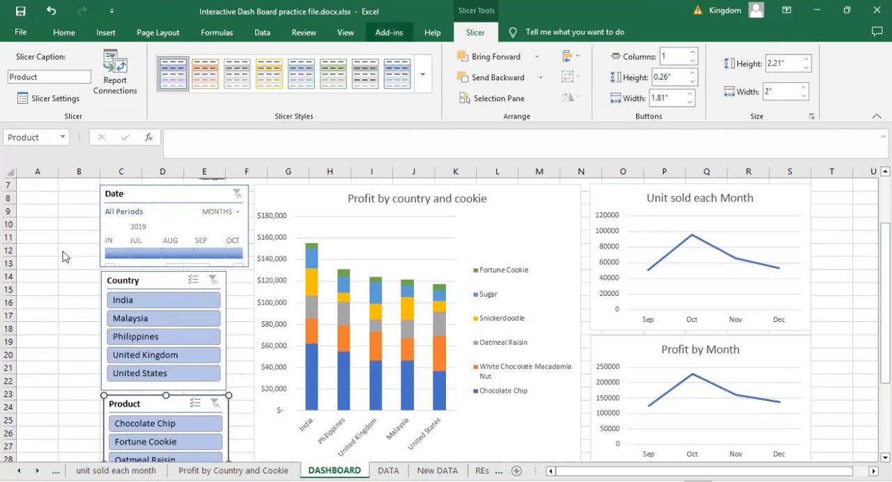
{"action": "left_click", "coordinate": [49, 339]}
{"action": "left_click", "coordinate": [159, 282]}
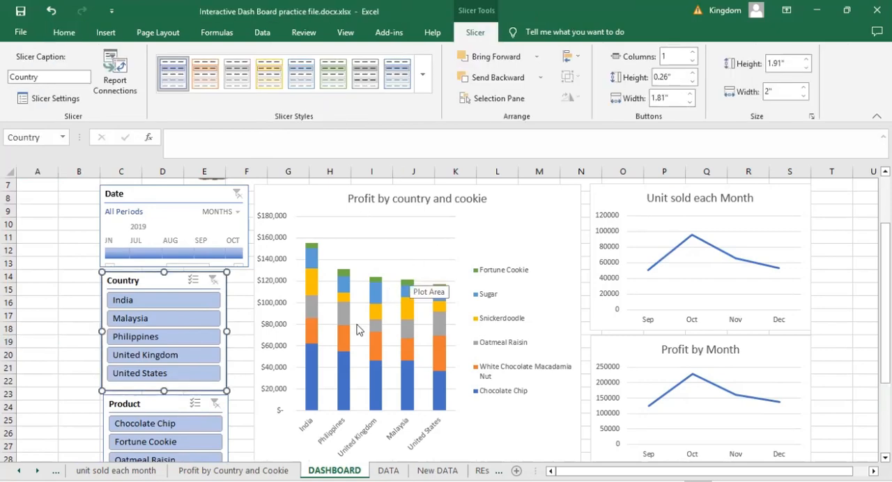
{"action": "left_click", "coordinate": [137, 321]}
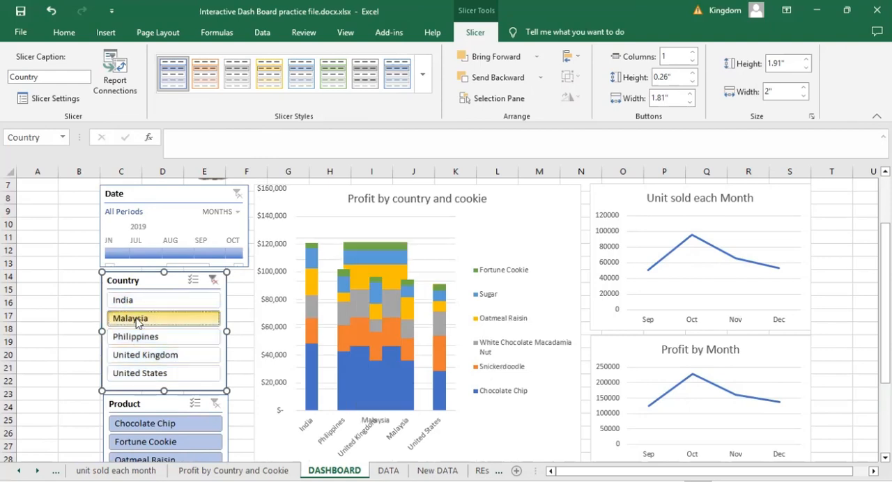
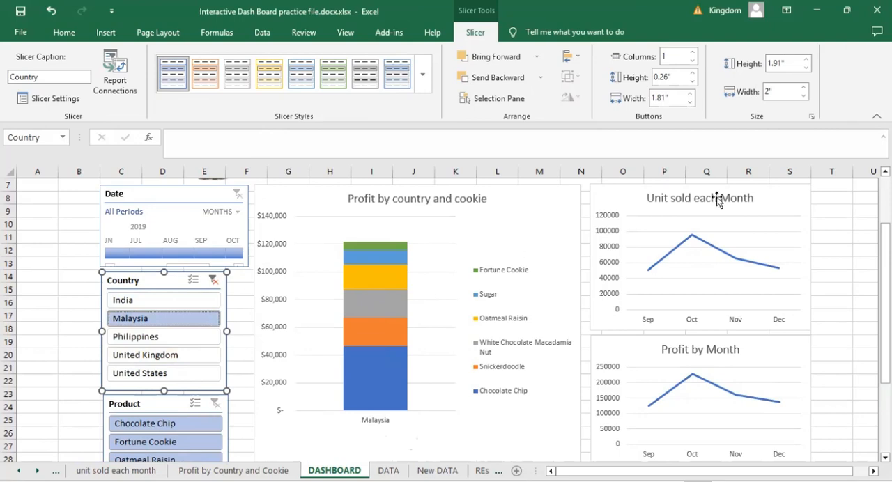
- Connect the Country slicer to the PivotTables on the profit by month and unit sold each month sheets as well
{"action": "right_click", "coordinate": [205, 383]}
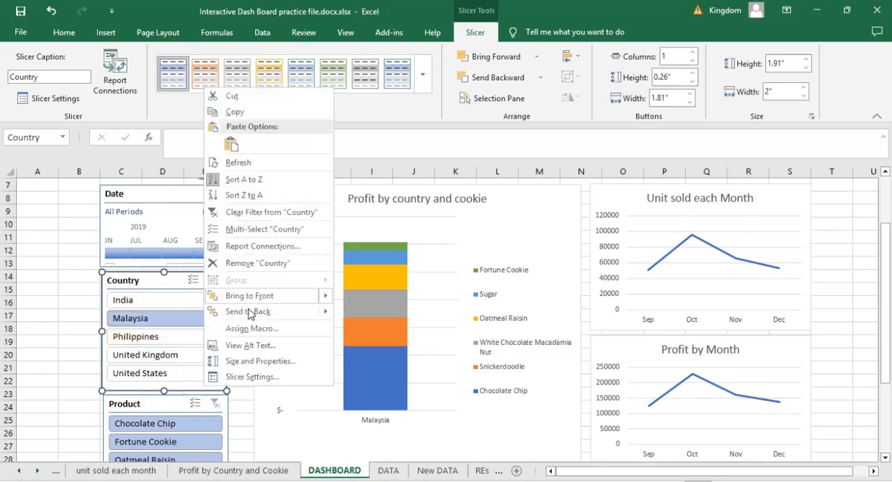
{"action": "left_click", "coordinate": [254, 254]}
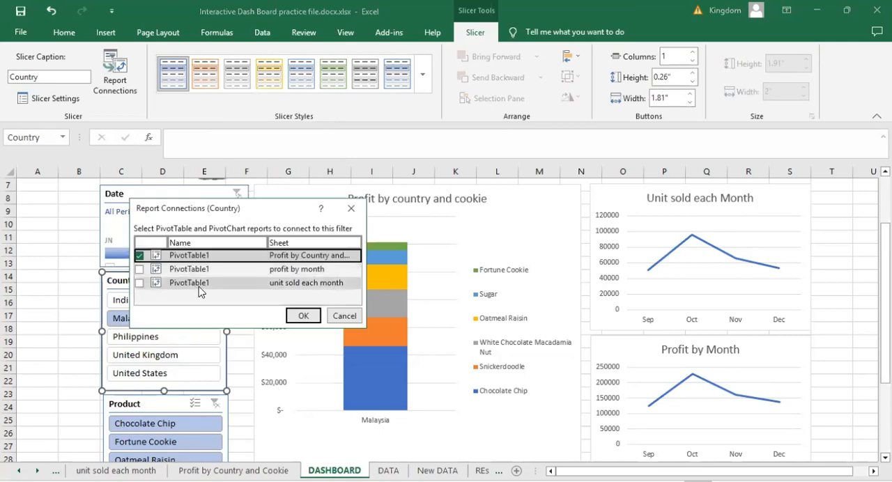
{"action": "left_click", "coordinate": [140, 272]}
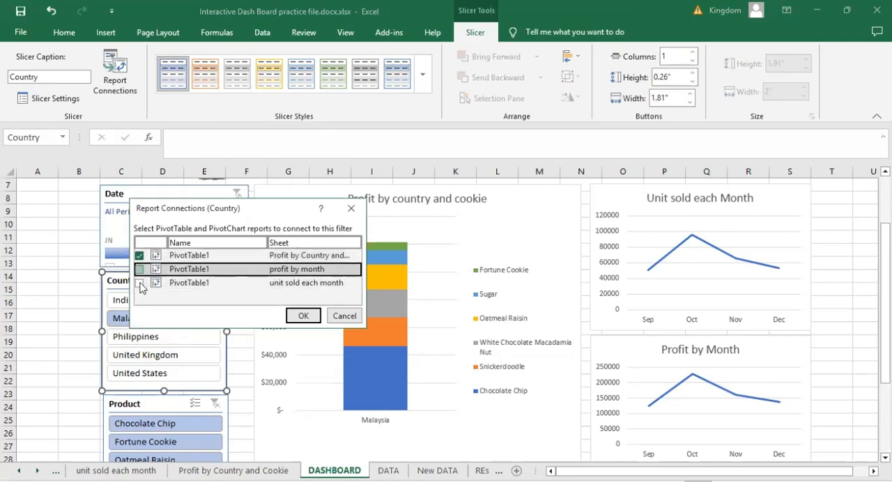
{"action": "left_click", "coordinate": [140, 284]}
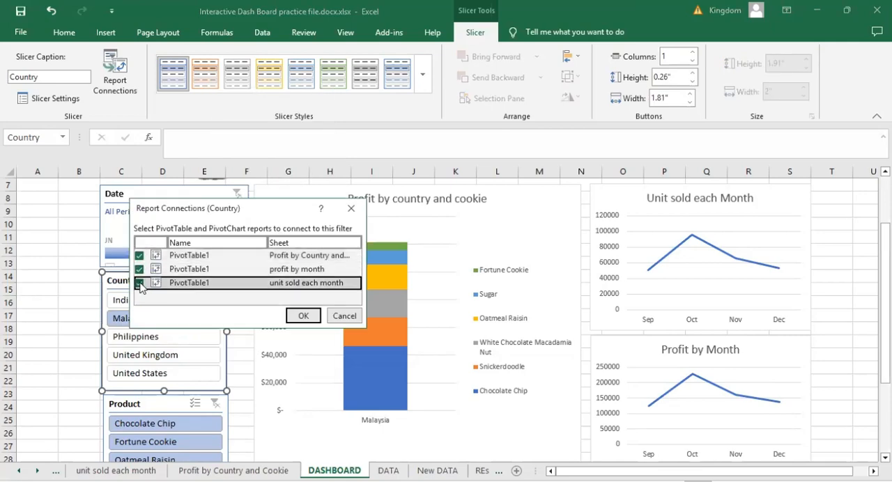
{"action": "left_click", "coordinate": [305, 317]}
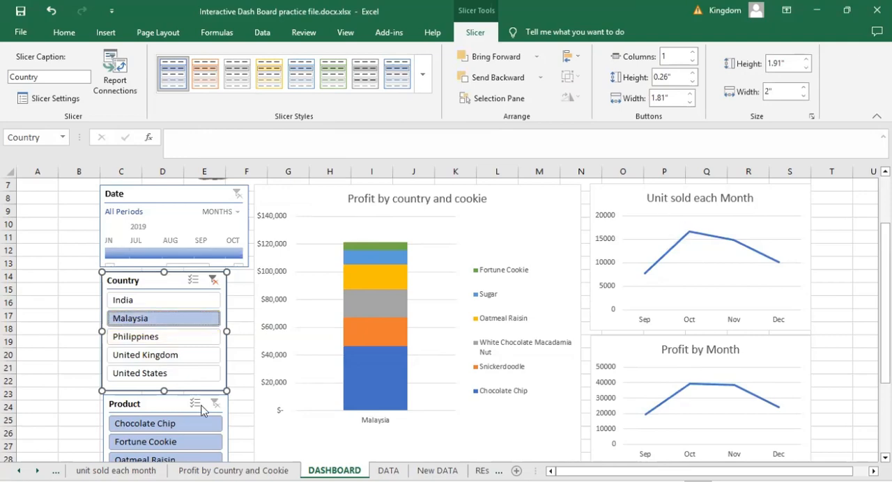
- Try the Country slicer on United Kingdom, and reselect all countries from India to United States
{"action": "left_click", "coordinate": [124, 360]}
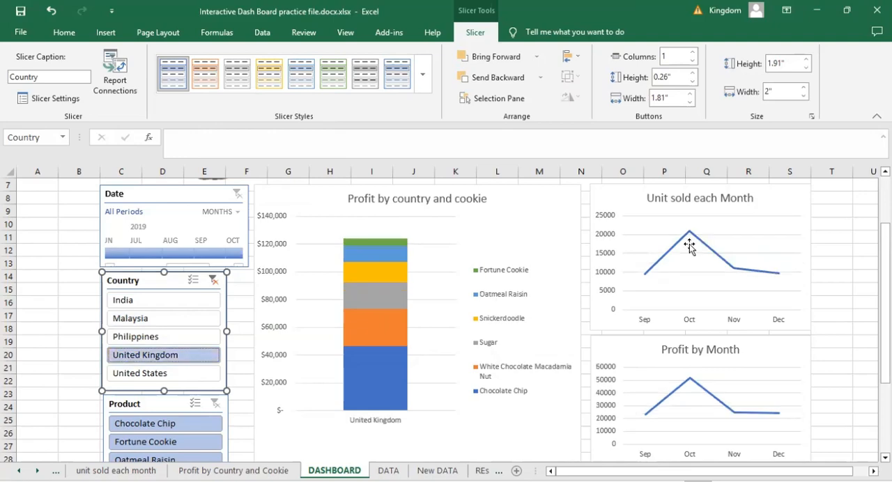
{"action": "left_click", "coordinate": [126, 305], "text": "shift"}
{"action": "left_click", "coordinate": [140, 375], "text": "ctrl"}
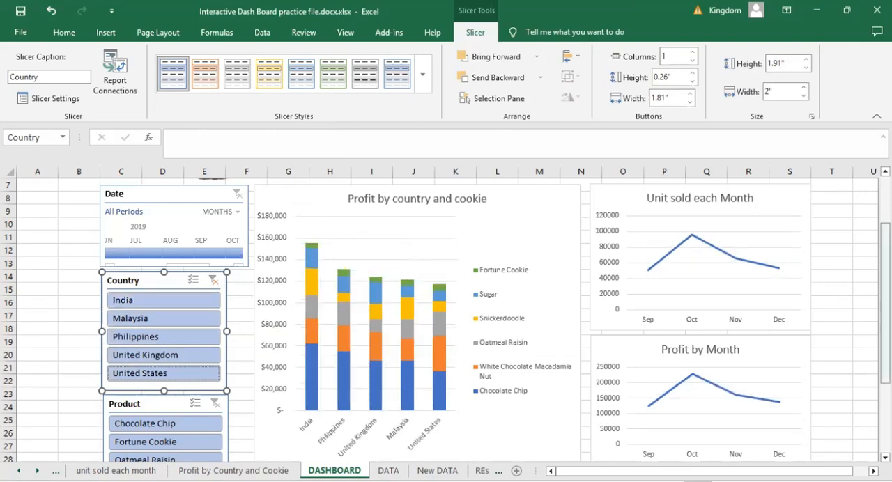
- Connect the Product slicer to the profit by month and unit sold each month PivotTables as well
{"action": "scroll", "coordinate": [126, 297], "scroll_direction": "down", "scroll_amount": 3}
{"action": "left_click", "coordinate": [126, 299]}
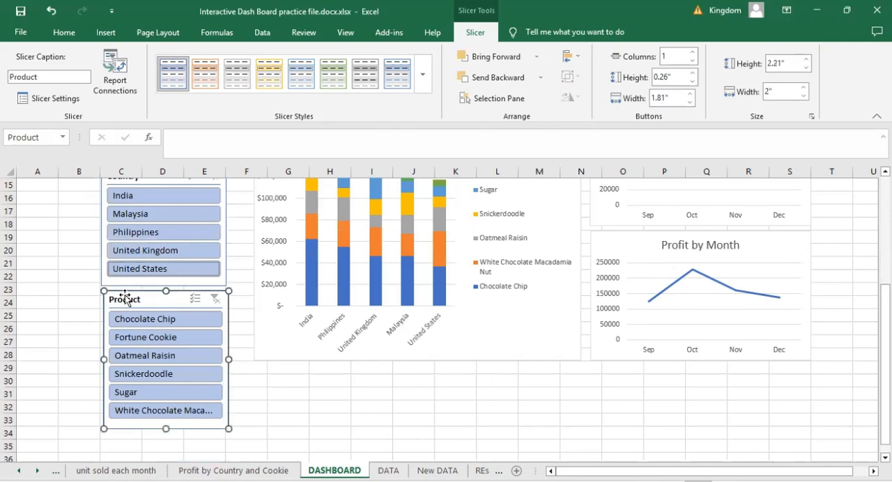
{"action": "right_click", "coordinate": [174, 399]}
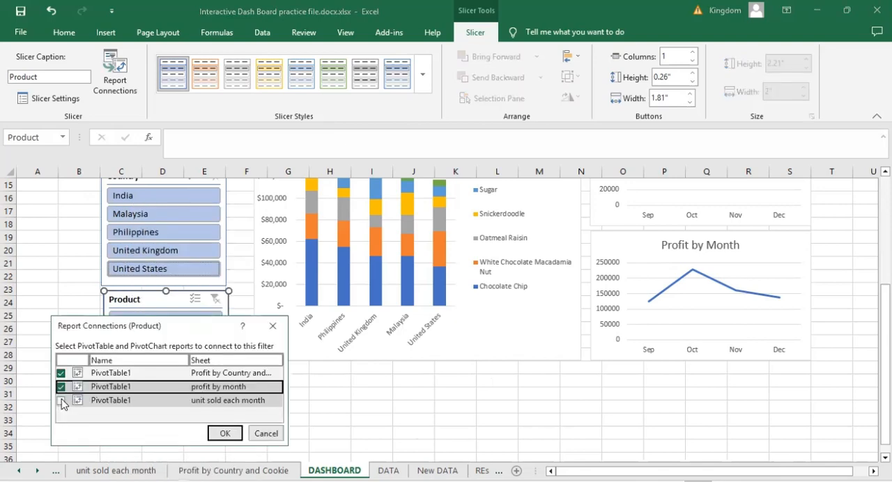
{"action": "left_click", "coordinate": [228, 436]}
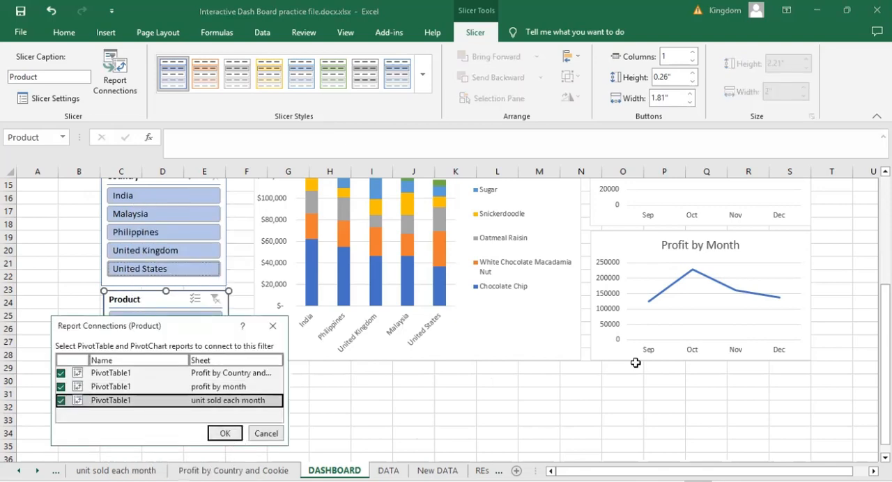
- Connect the Date timeline to the profit by month and unit sold each month PivotTables as well
{"action": "scroll", "coordinate": [145, 269], "scroll_direction": "up", "scroll_amount": 5}
{"action": "left_click", "coordinate": [144, 266]}
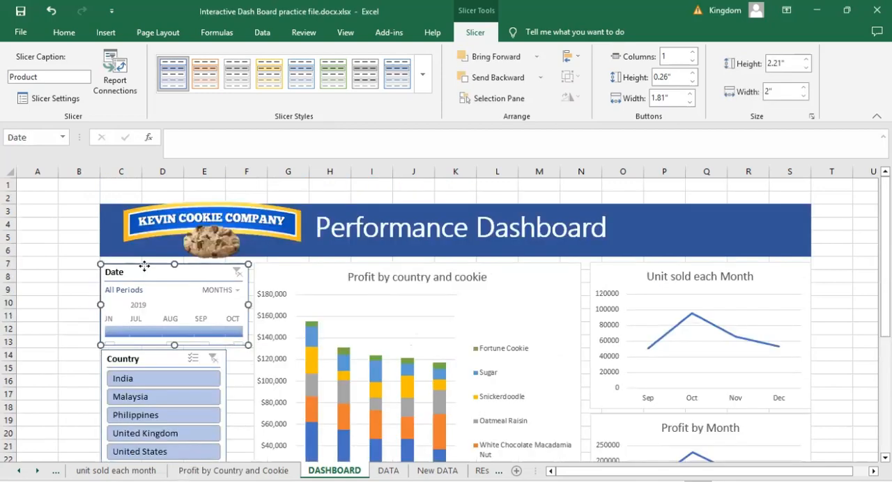
{"action": "right_click", "coordinate": [144, 266]}
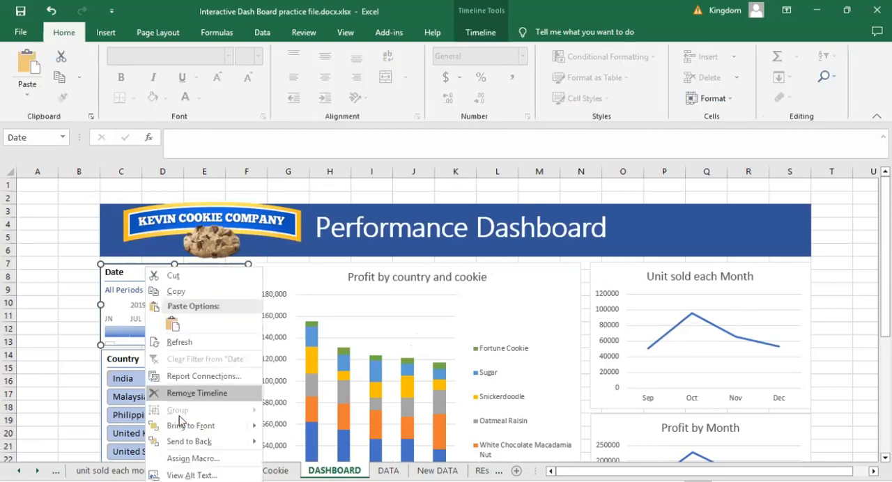
{"action": "left_click", "coordinate": [194, 376]}
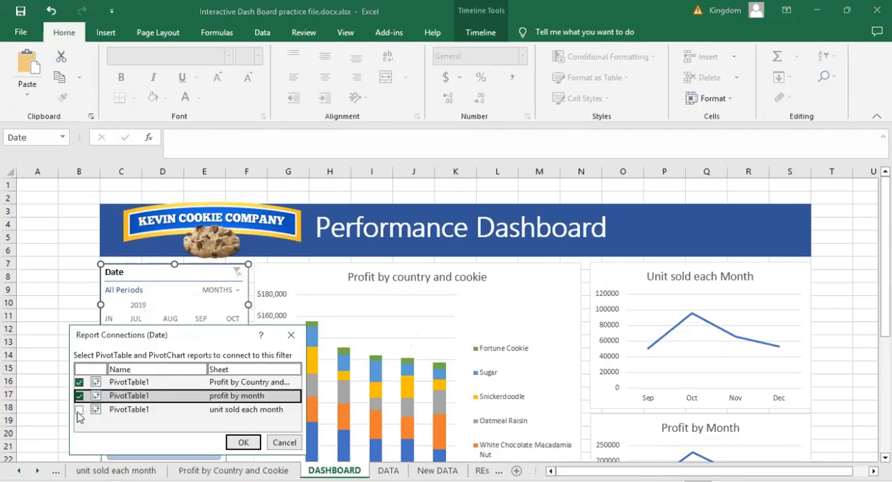
{"action": "left_click", "coordinate": [106, 413]}
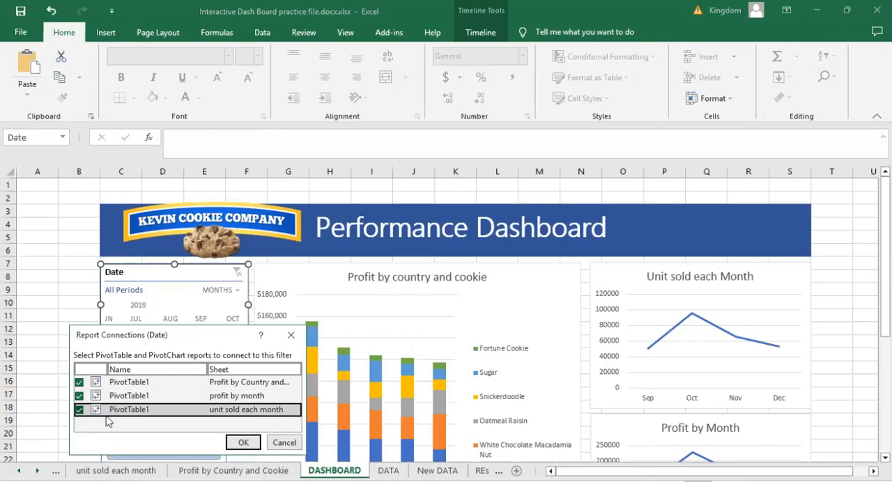
{"action": "left_click", "coordinate": [241, 447]}
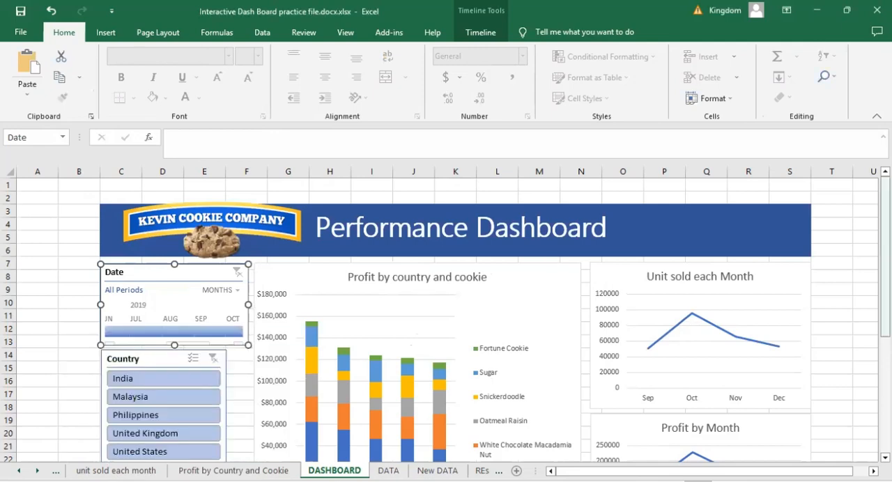
- Filter all three dashboard charts to Fortune Cookie with the Product slicer and look over the filtered charts
{"action": "scroll", "coordinate": [137, 411], "scroll_direction": "down", "scroll_amount": 3}
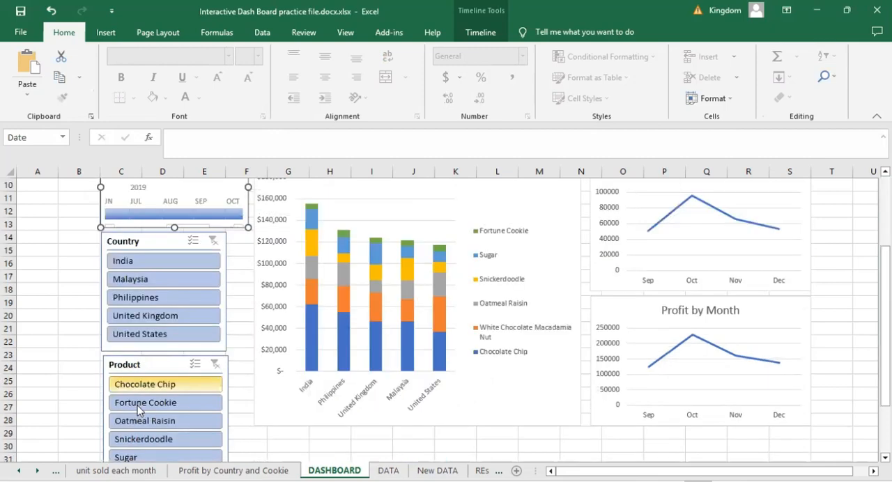
{"action": "left_click", "coordinate": [138, 406]}
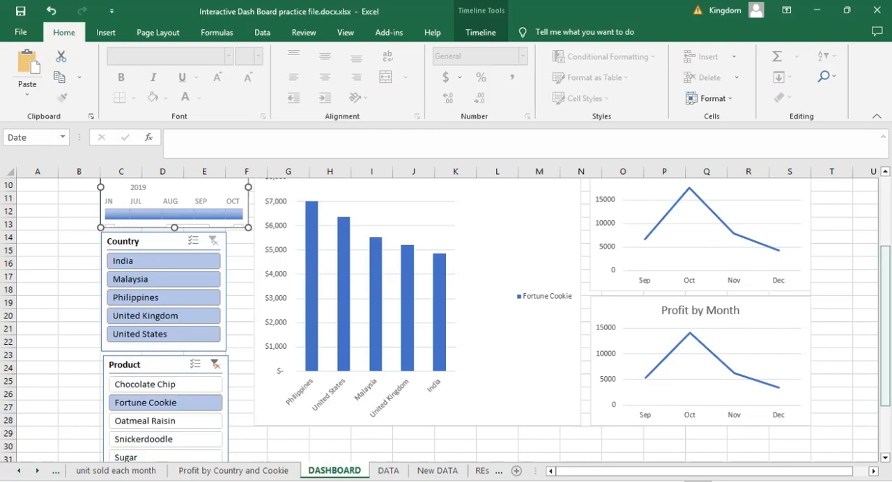
{"action": "scroll", "coordinate": [446, 313], "scroll_direction": "up", "scroll_amount": 1}
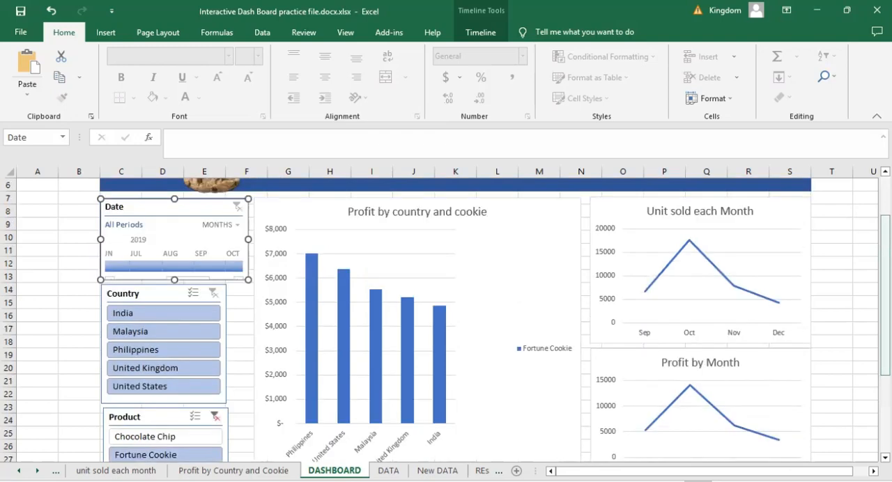
{"action": "scroll", "coordinate": [663, 342], "scroll_direction": "down", "scroll_amount": 1}
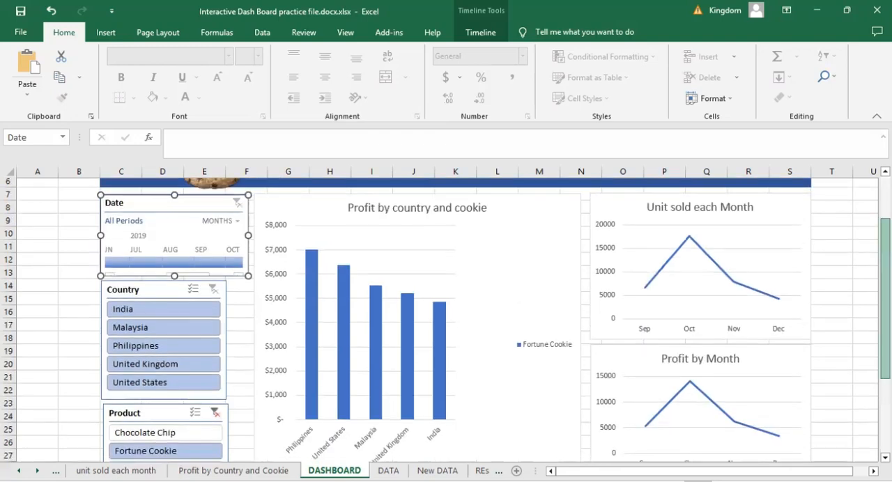
{"action": "scroll", "coordinate": [741, 337], "scroll_direction": "up", "scroll_amount": 1}
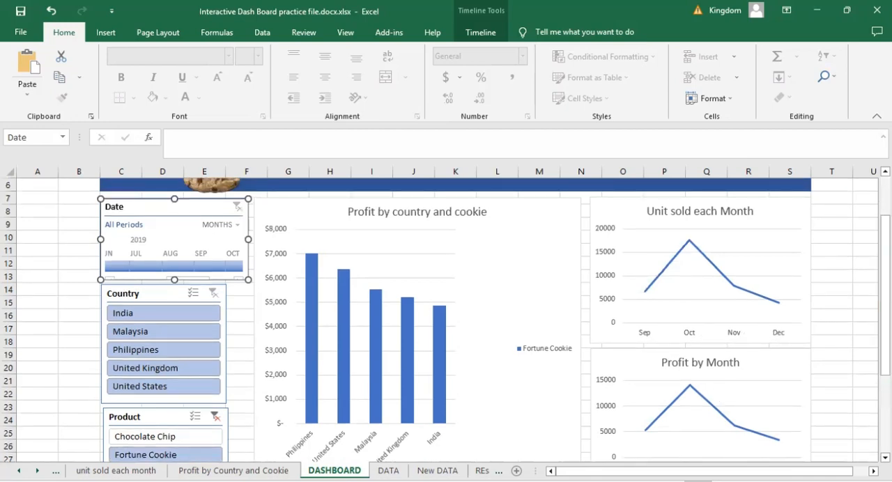
{"action": "left_click_drag", "start_coordinate": [884, 295], "coordinate": [885, 348]}
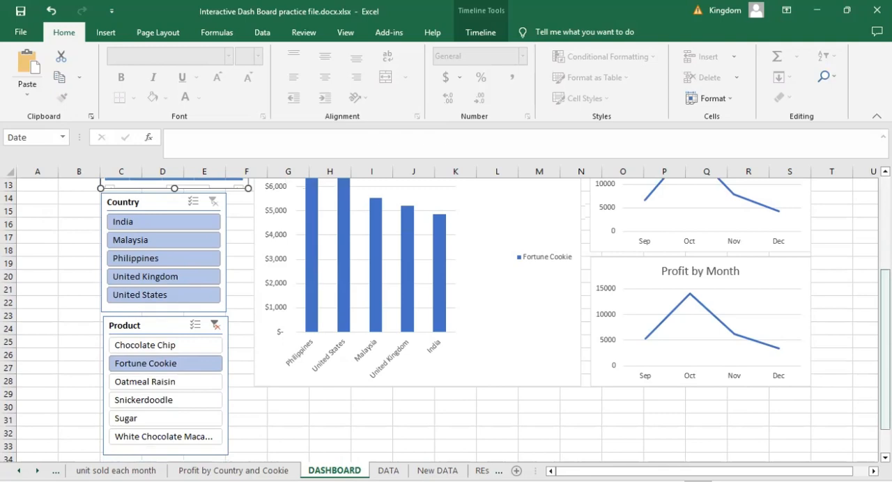
{"action": "scroll", "coordinate": [455, 320], "scroll_direction": "up", "scroll_amount": 4}
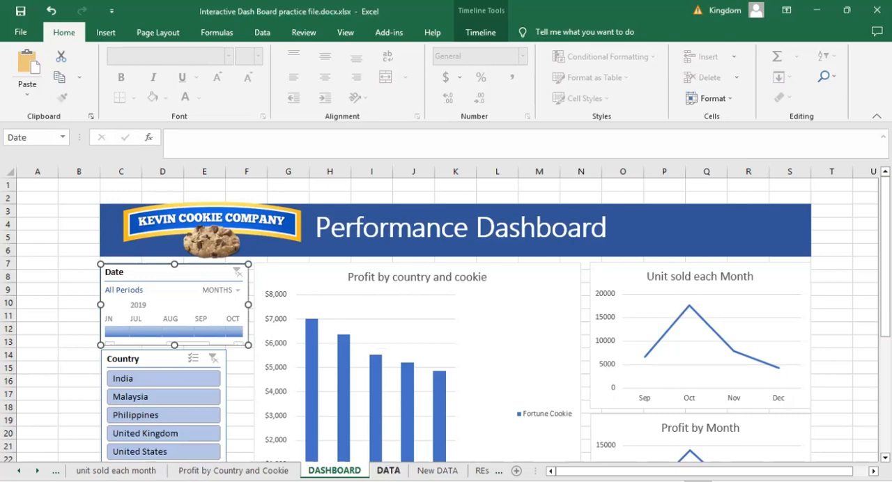
- Review the DATA table down to its last row, and copy the 2020 records in C3:I525 of the New DATA sheet
{"action": "left_click", "coordinate": [388, 470]}
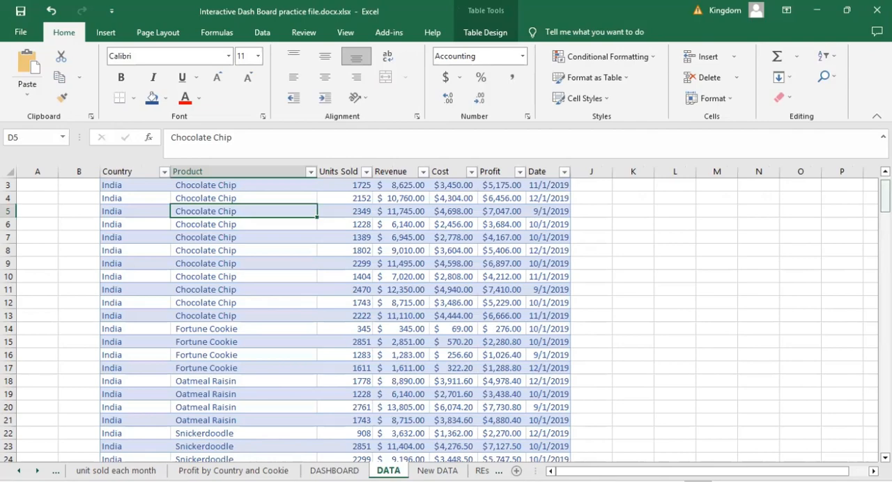
{"action": "left_click_drag", "start_coordinate": [885, 196], "coordinate": [885, 435]}
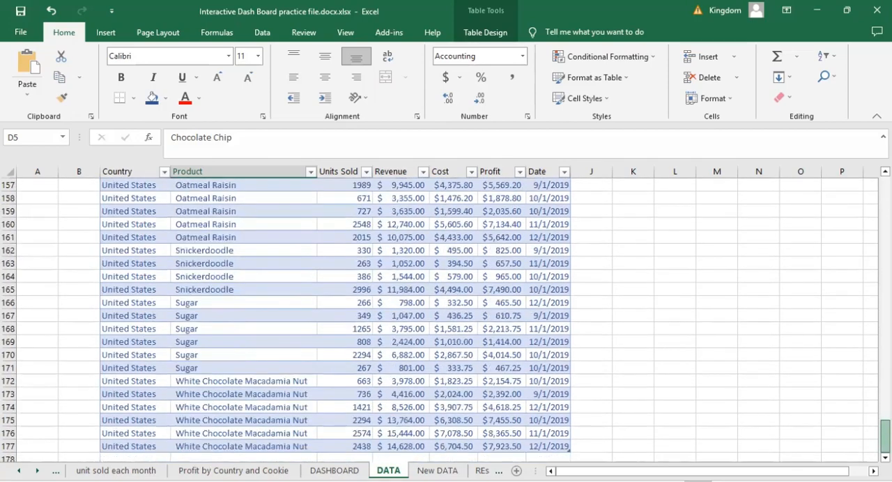
{"action": "left_click", "coordinate": [438, 470]}
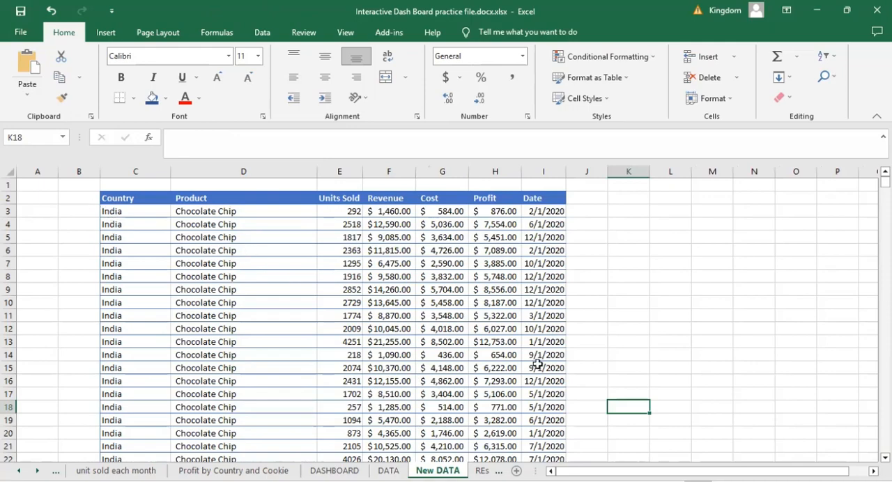
{"action": "left_click_drag", "start_coordinate": [108, 210], "coordinate": [544, 393]}
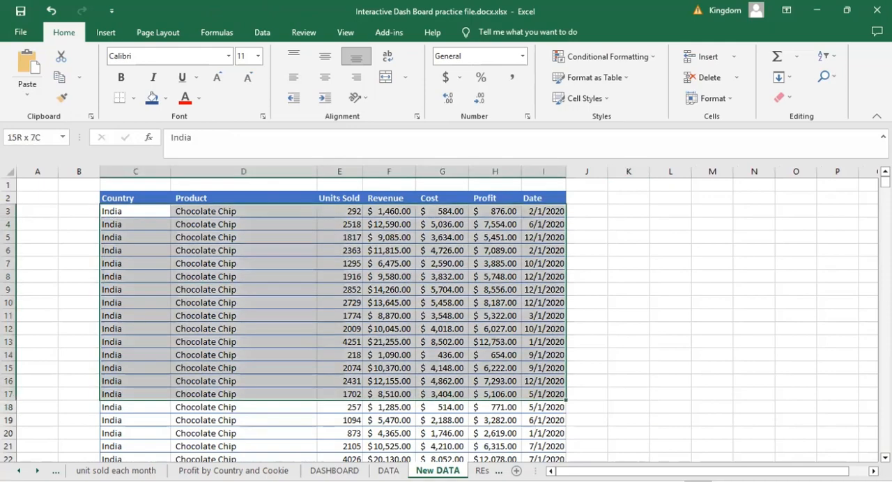
{"action": "left_click_drag", "start_coordinate": [544, 393], "coordinate": [528, 380]}
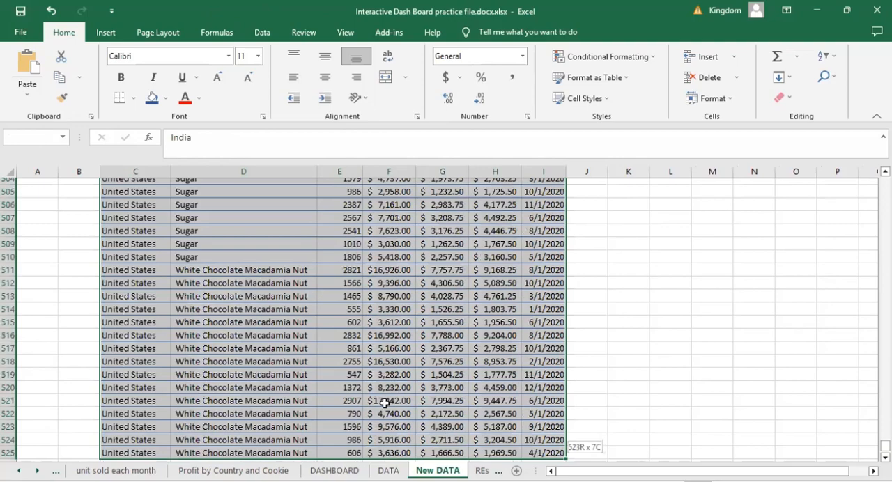
{"action": "key", "text": "ctrl+c"}
- Paste the copied 2020 records directly below the DATA table, starting at cell C178
{"action": "left_click", "coordinate": [388, 470]}
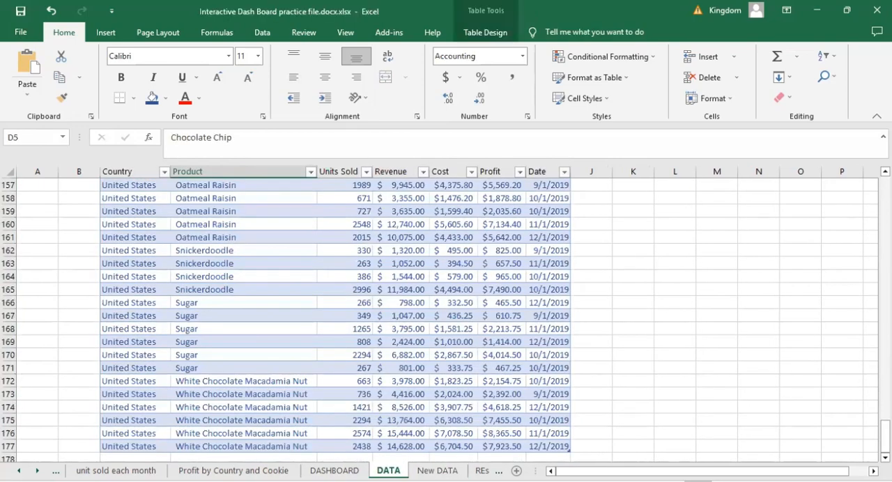
{"action": "scroll", "coordinate": [418, 398], "scroll_direction": "down", "scroll_amount": 1}
{"action": "scroll", "coordinate": [109, 404], "scroll_direction": "down", "scroll_amount": 1}
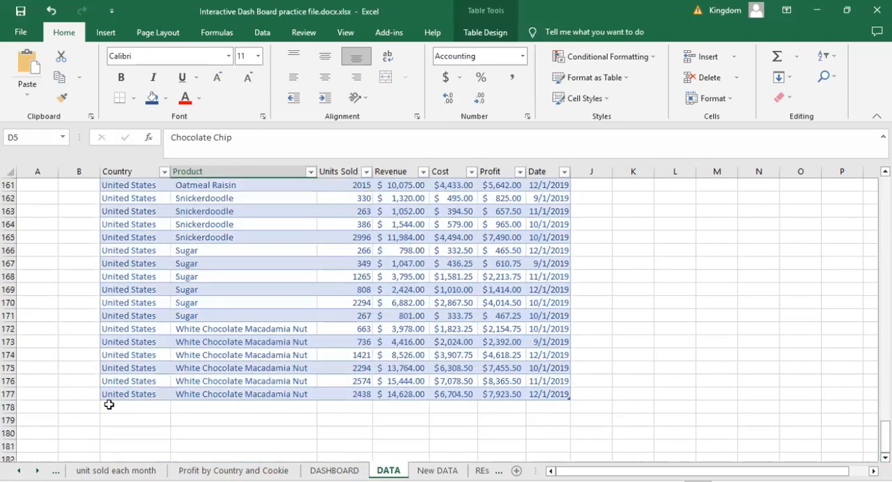
{"action": "left_click", "coordinate": [111, 404]}
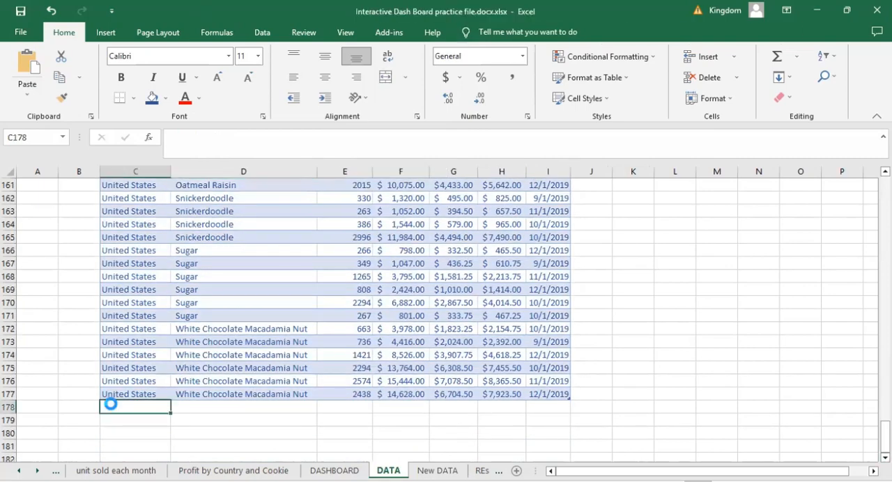
{"action": "key", "text": "ctrl+v"}
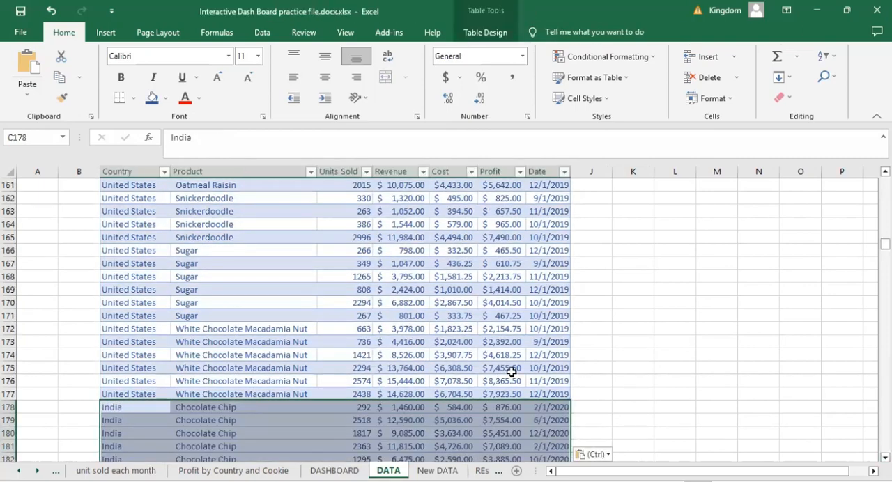
{"action": "left_click", "coordinate": [610, 393]}
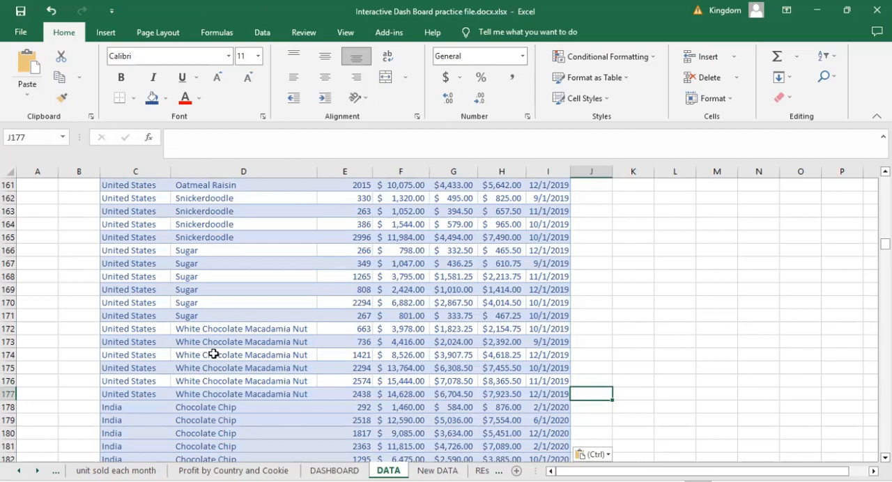
- Return to the DASHBOARD sheet and check its charts, timeline and slicers after adding the new records
{"action": "left_click", "coordinate": [334, 470]}
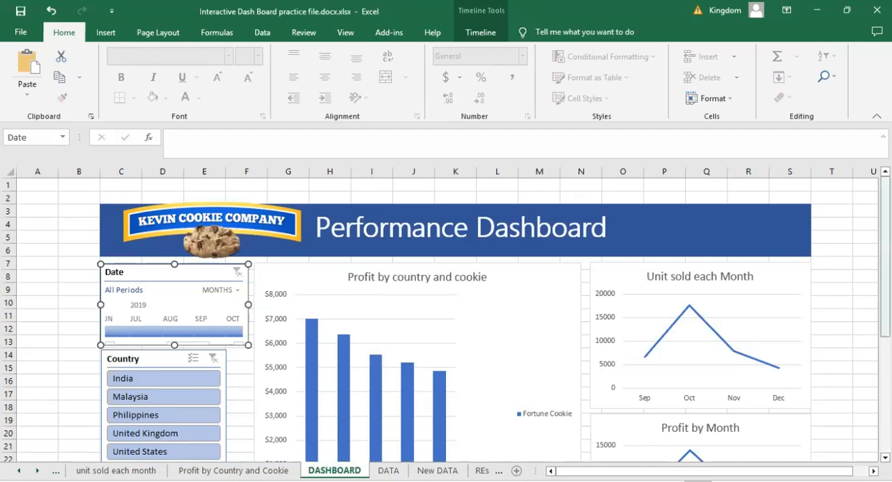
{"action": "scroll", "coordinate": [446, 320], "scroll_direction": "down", "scroll_amount": 3}
{"action": "scroll", "coordinate": [446, 321], "scroll_direction": "down", "scroll_amount": 1}
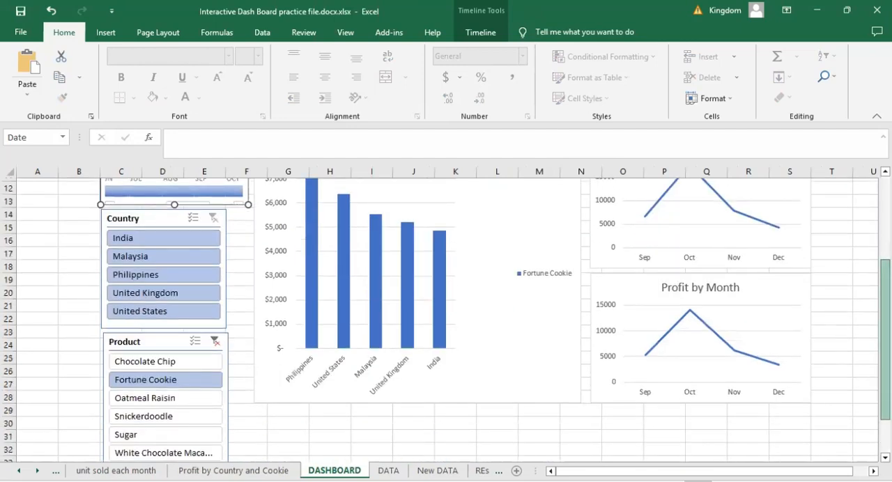
{"action": "scroll", "coordinate": [446, 320], "scroll_direction": "up", "scroll_amount": 3}
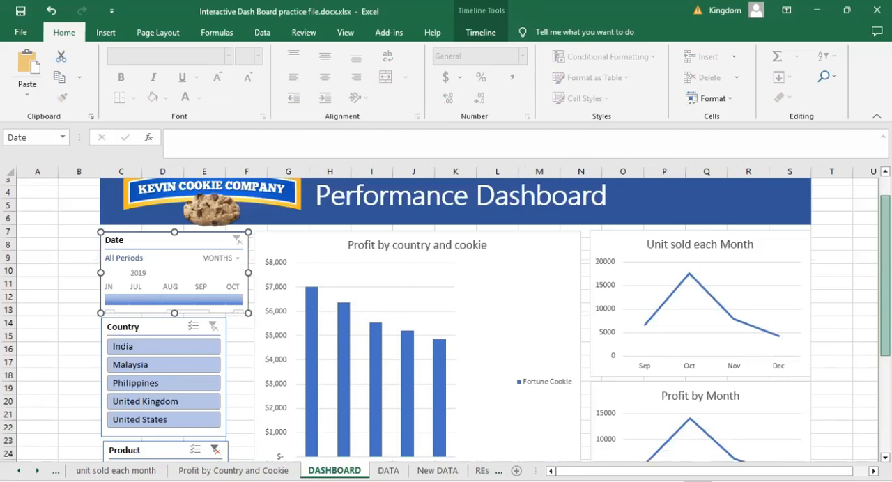
- Refresh all the dashboard PivotCharts from the Profit by country and cookie chart to include the appended 2020 records
{"action": "scroll", "coordinate": [446, 320], "scroll_direction": "up", "scroll_amount": 1}
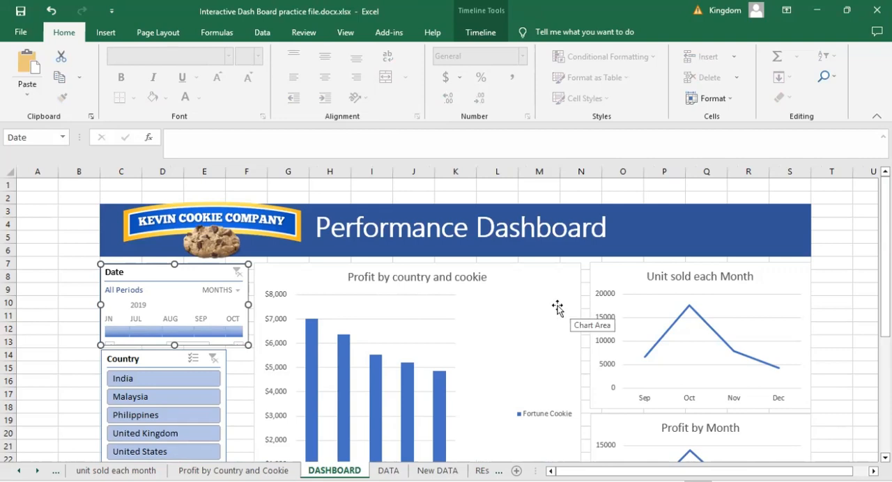
{"action": "left_click", "coordinate": [556, 279]}
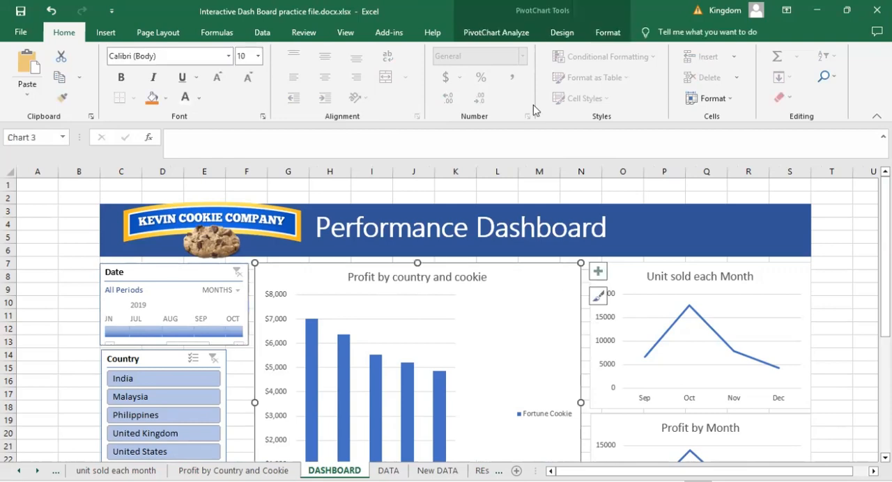
{"action": "left_click", "coordinate": [496, 32]}
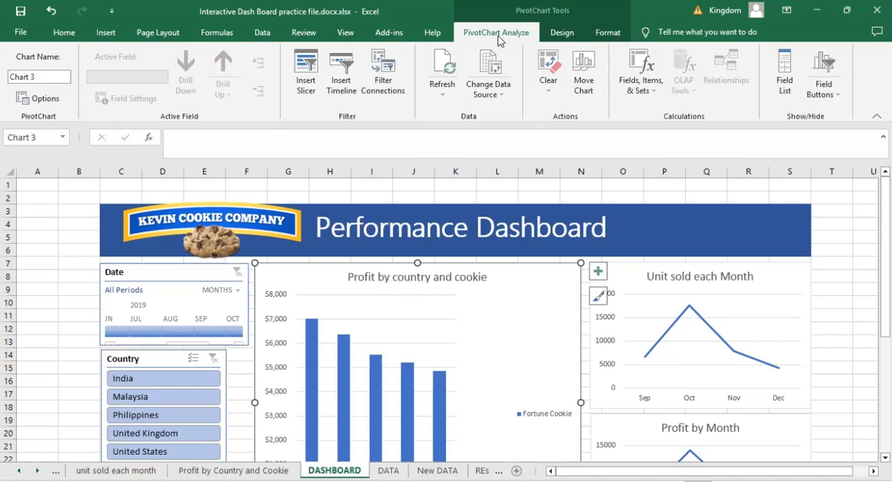
{"action": "left_click", "coordinate": [443, 101]}
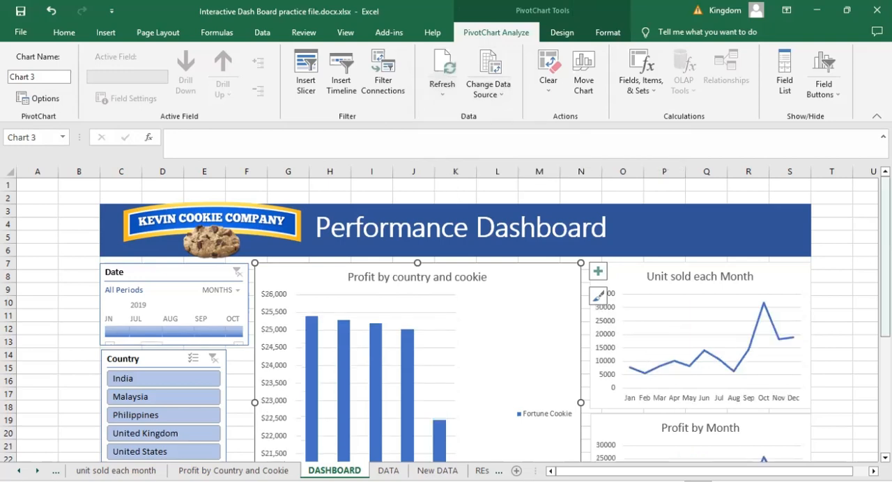
- Select all six cookies in the Product slicer, Chocolate Chip through White Chocolate Macadamia Nut, and look over the charts
{"action": "scroll", "coordinate": [700, 240], "scroll_direction": "down", "scroll_amount": 3}
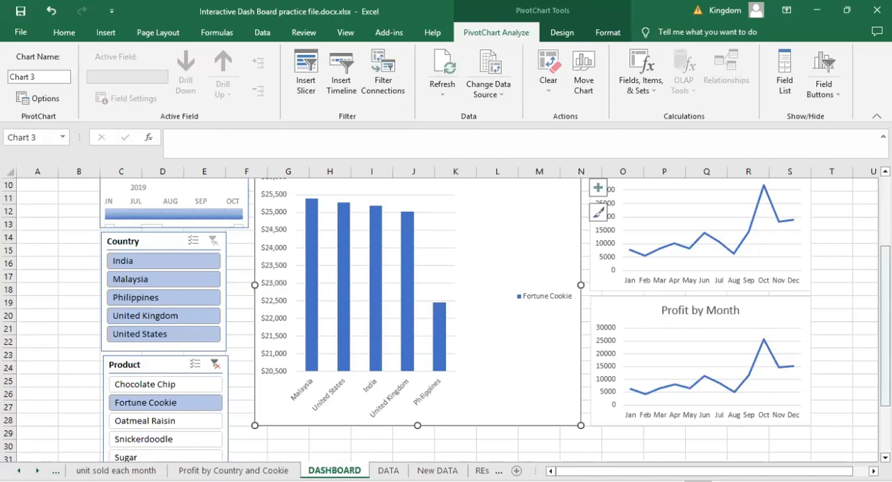
{"action": "left_click_drag", "start_coordinate": [885, 326], "coordinate": [884, 342]}
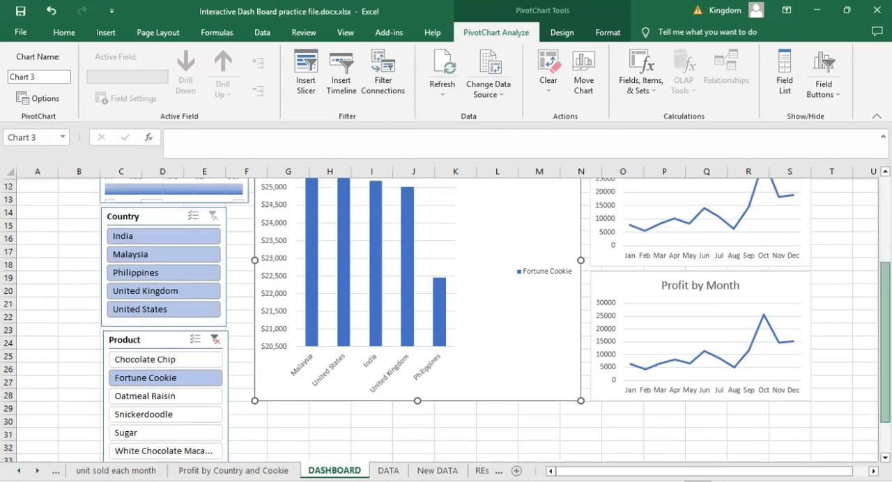
{"action": "left_click_drag", "start_coordinate": [148, 357], "coordinate": [145, 420]}
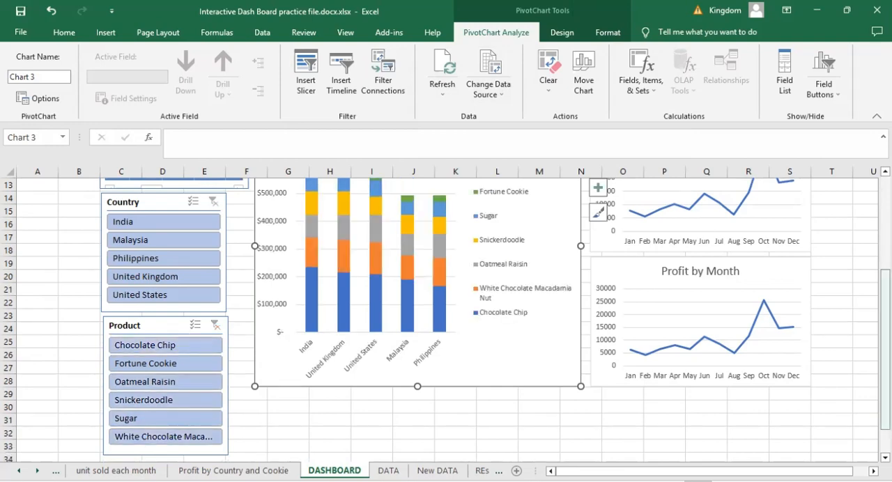
{"action": "scroll", "coordinate": [445, 320], "scroll_direction": "up", "scroll_amount": 4}
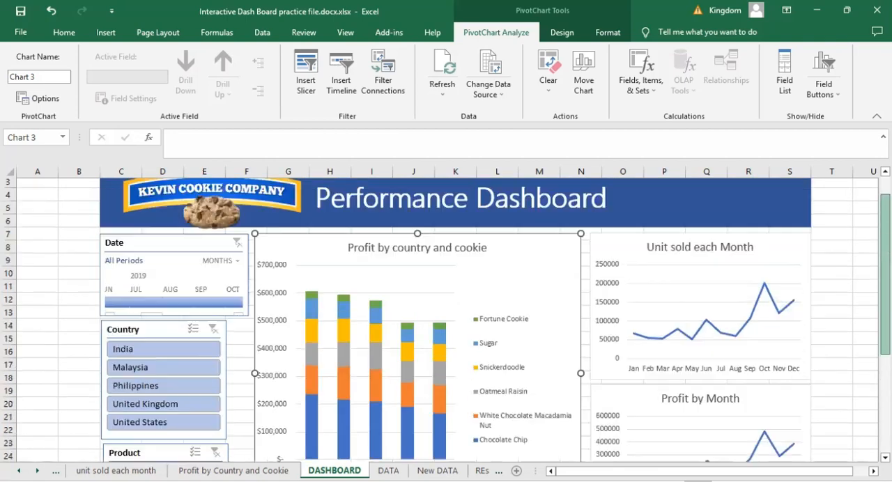
{"action": "scroll", "coordinate": [446, 320], "scroll_direction": "down", "scroll_amount": 1}
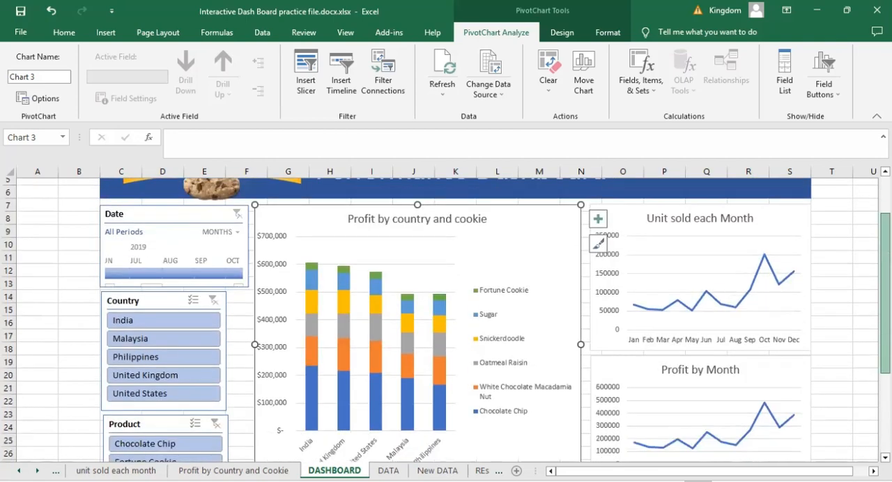
{"action": "scroll", "coordinate": [467, 359], "scroll_direction": "down", "scroll_amount": 1}
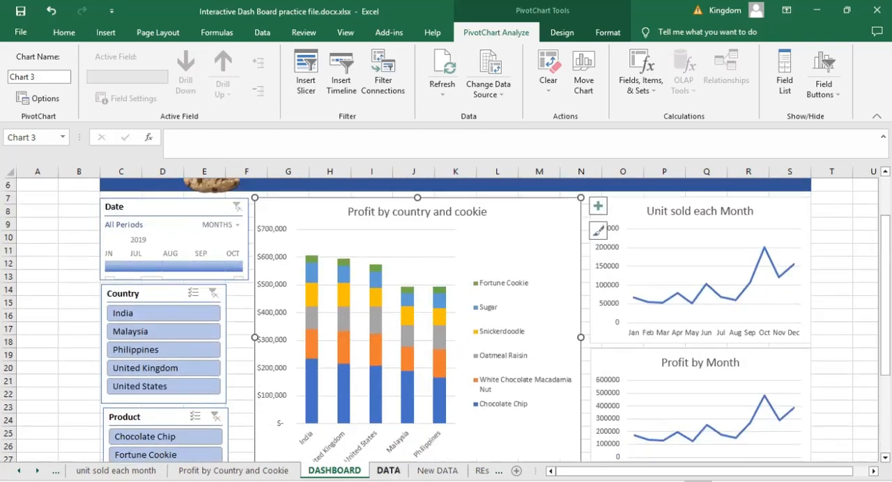
- Go to the end of the table on the DATA sheet and highlight the empty row C703:I703 directly below it
{"action": "key", "text": "ctrl+Page_Down"}
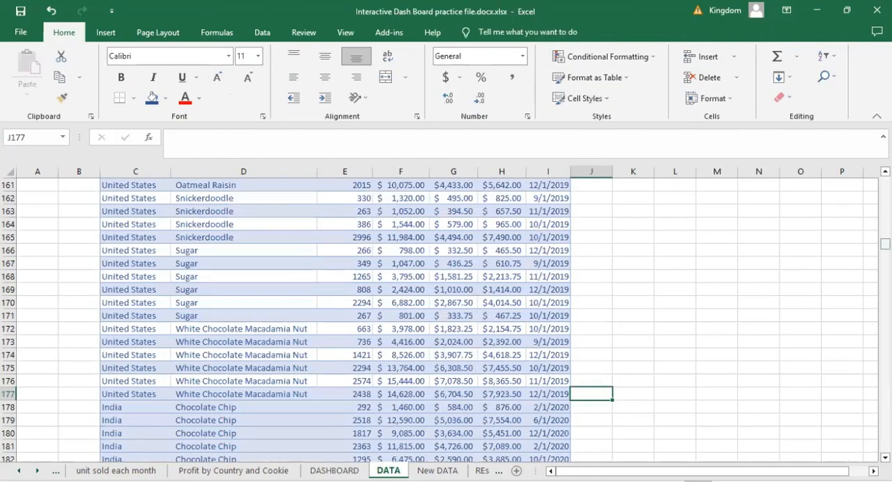
{"action": "left_click_drag", "start_coordinate": [885, 244], "coordinate": [884, 447]}
{"action": "left_click_drag", "start_coordinate": [758, 407], "coordinate": [748, 460]}
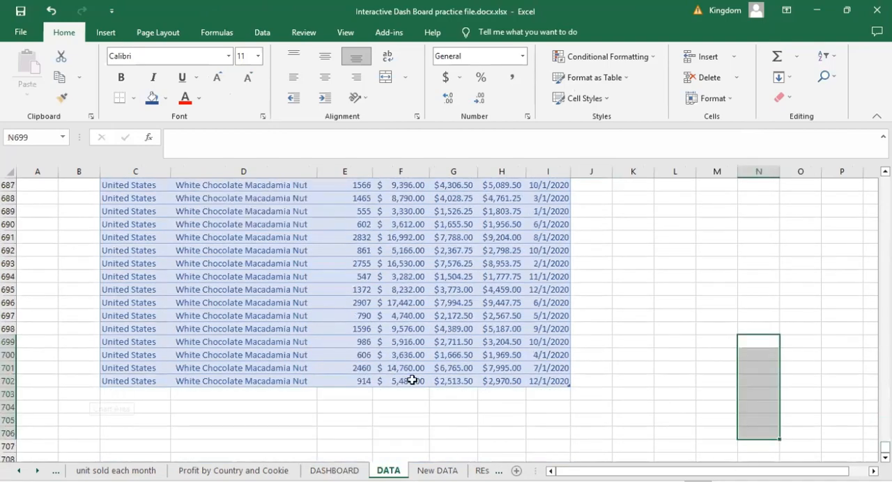
{"action": "left_click_drag", "start_coordinate": [111, 394], "coordinate": [555, 390]}
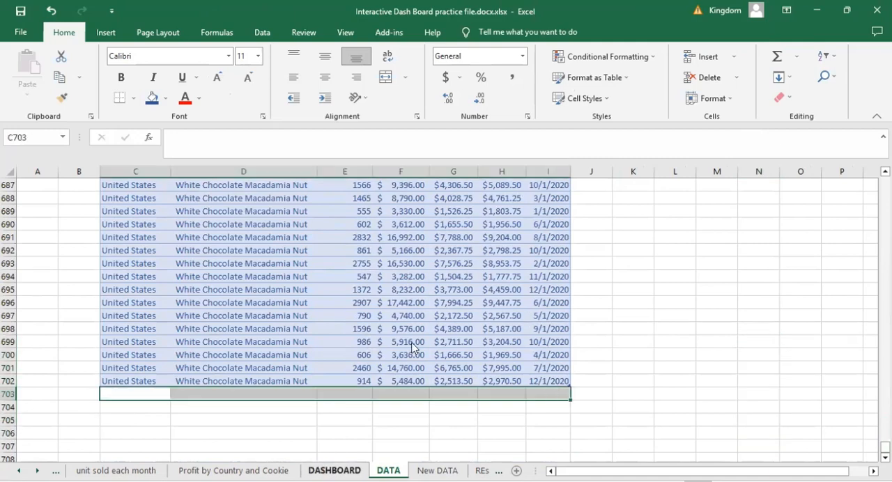
- Return to the DASHBOARD sheet, bring up the Refresh All option for the Profit by country and cookie chart, and deselect the chart
{"action": "left_click", "coordinate": [335, 470]}
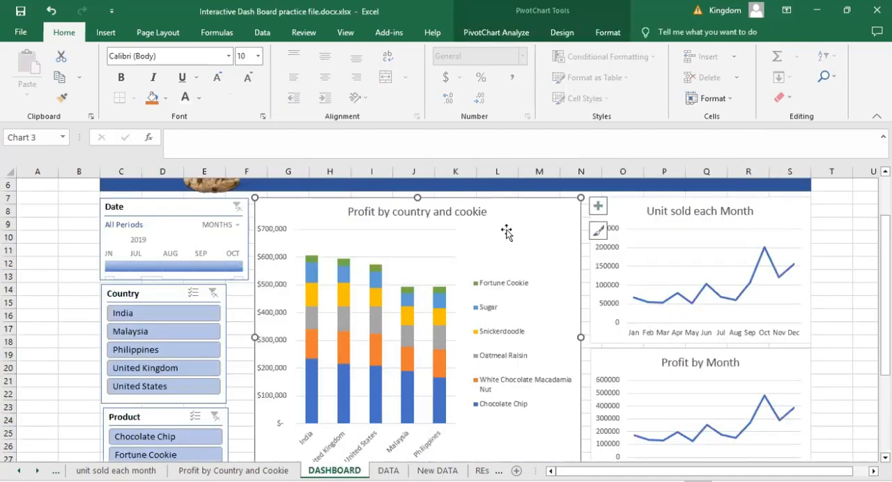
{"action": "left_click", "coordinate": [489, 32]}
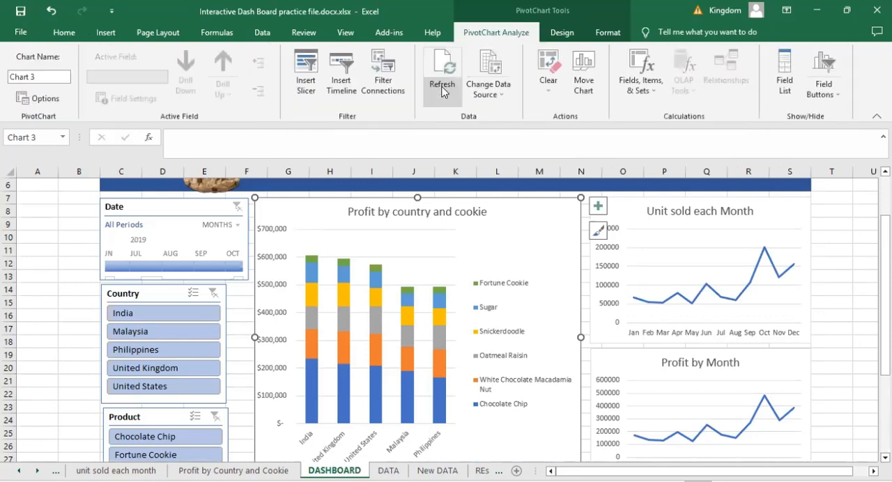
{"action": "left_click", "coordinate": [442, 91]}
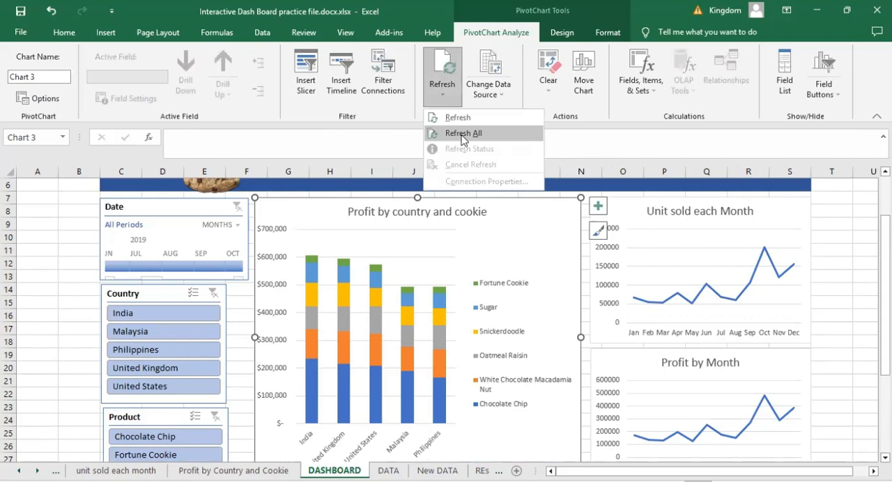
{"action": "left_click", "coordinate": [825, 233]}
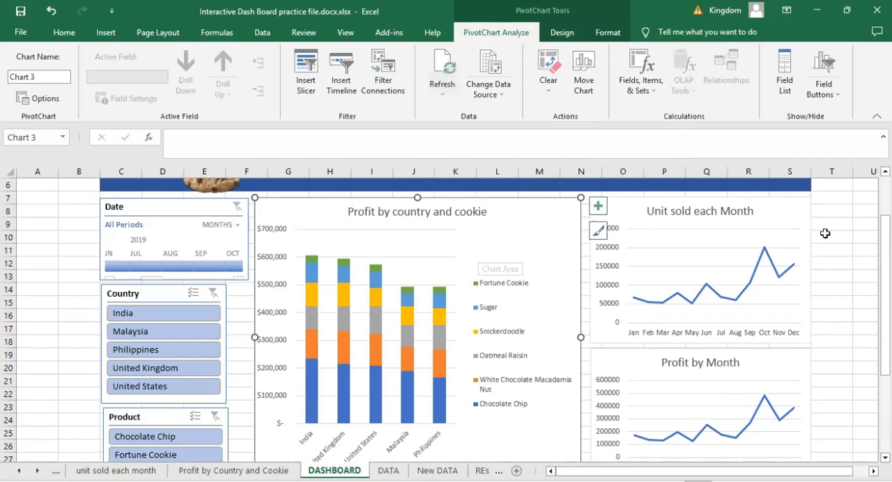
{"action": "left_click", "coordinate": [834, 248]}
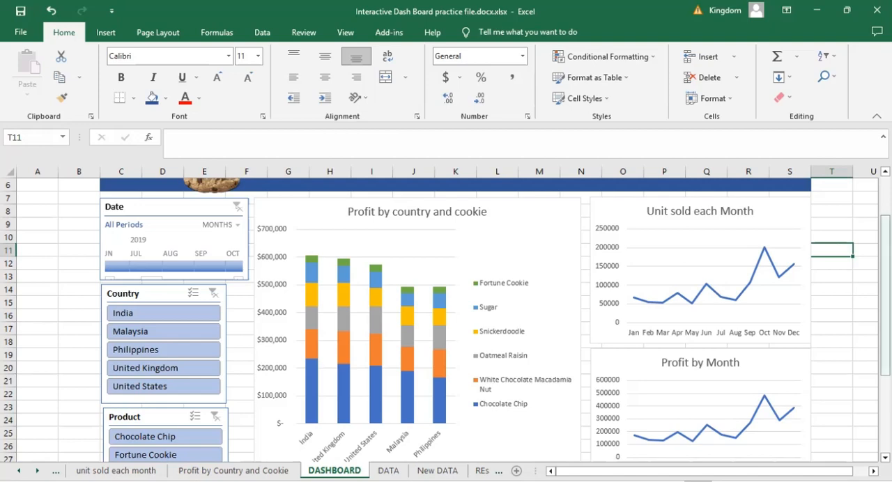
- Hide the gridlines on the DASHBOARD sheet
{"action": "scroll", "coordinate": [453, 314], "scroll_direction": "up", "scroll_amount": 2}
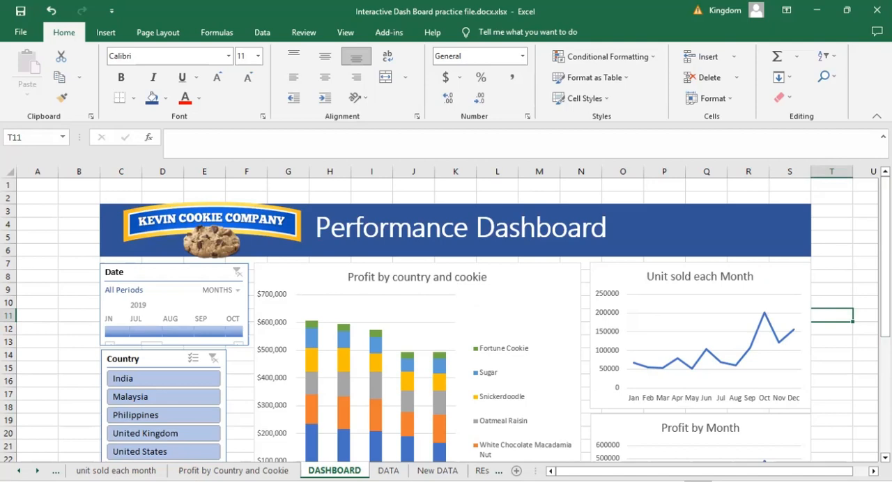
{"action": "left_click", "coordinate": [851, 241]}
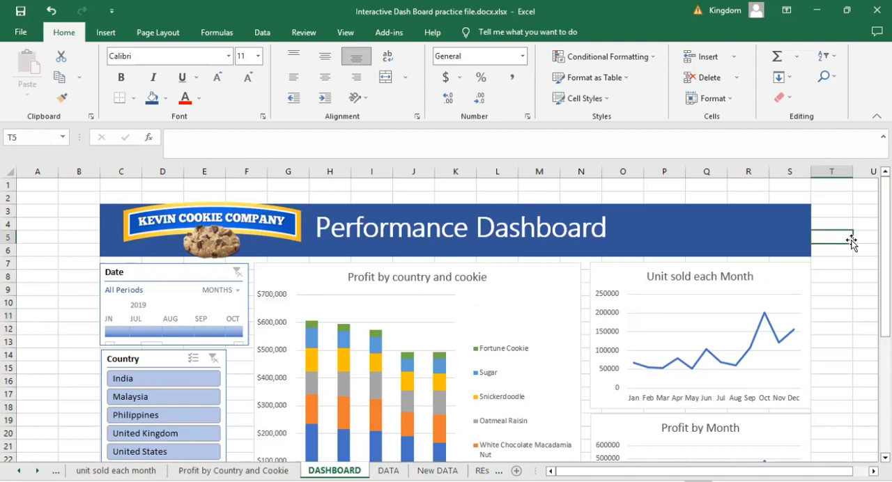
{"action": "left_click", "coordinate": [62, 226]}
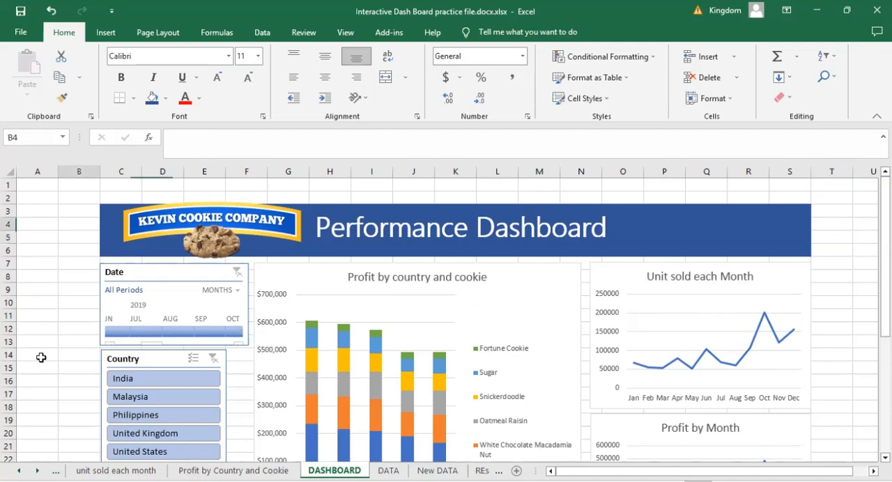
{"action": "left_click", "coordinate": [48, 326]}
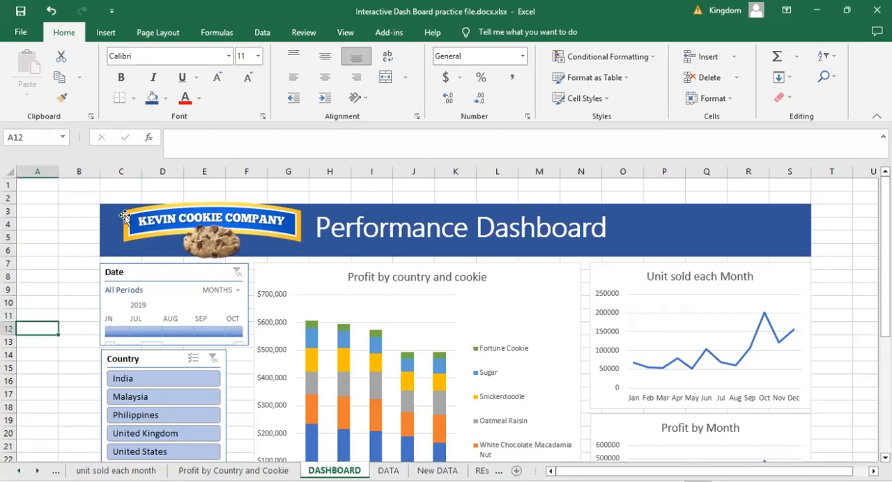
{"action": "left_click", "coordinate": [343, 35]}
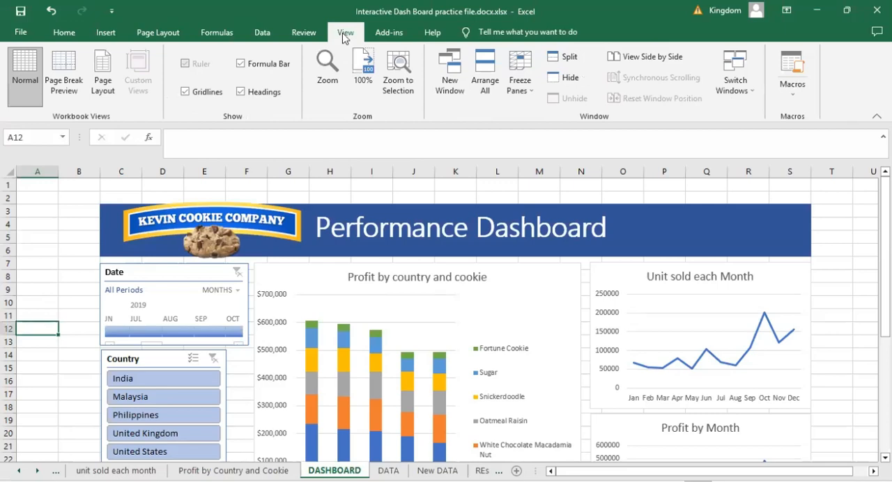
{"action": "left_click", "coordinate": [185, 92]}
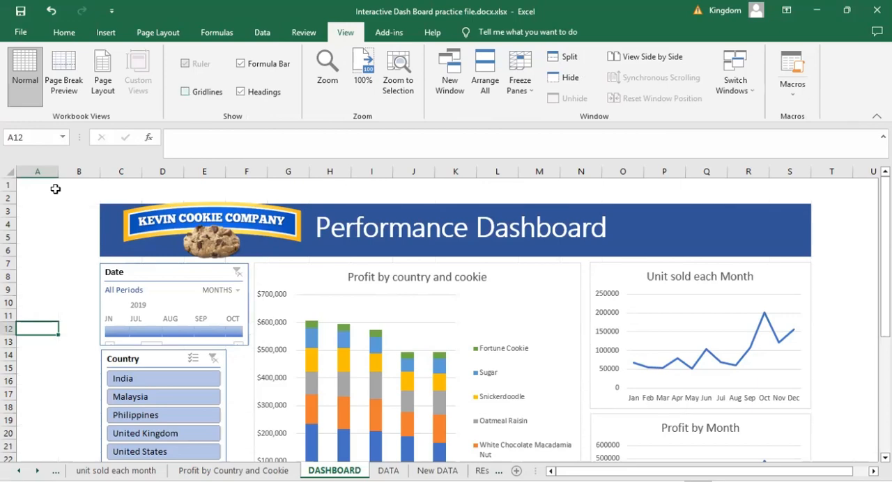
{"action": "left_click", "coordinate": [52, 227]}
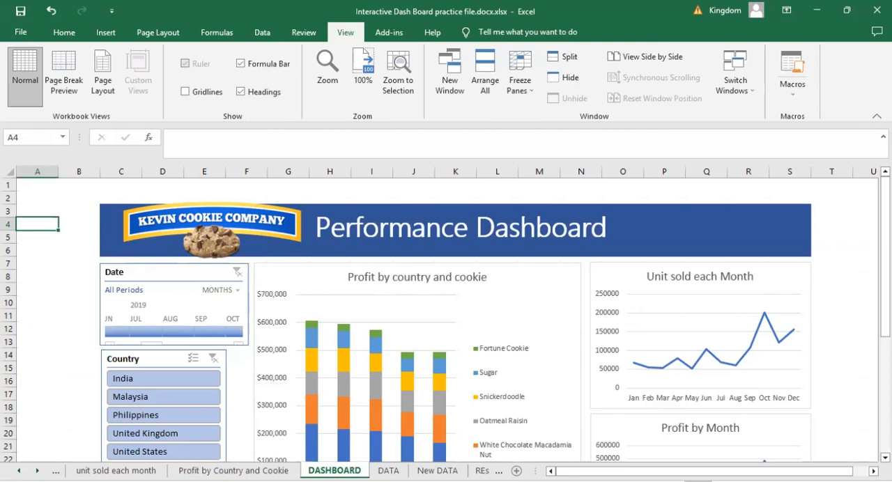
- Try the Country slicer with Malaysia, United Kingdom, Philippines and India, finishing with India and Malaysia selected together
{"action": "scroll", "coordinate": [456, 320], "scroll_direction": "down", "scroll_amount": 4}
{"action": "scroll", "coordinate": [456, 320], "scroll_direction": "up", "scroll_amount": 1}
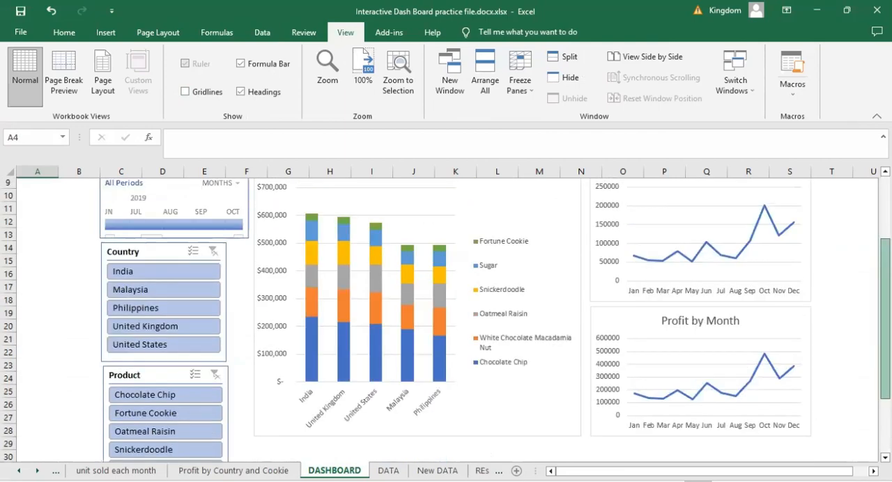
{"action": "scroll", "coordinate": [122, 345], "scroll_direction": "up", "scroll_amount": 2}
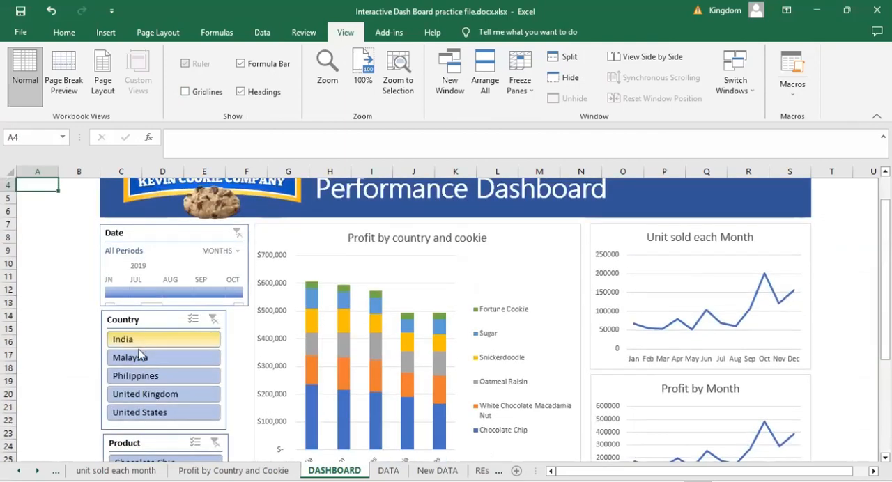
{"action": "left_click", "coordinate": [133, 357]}
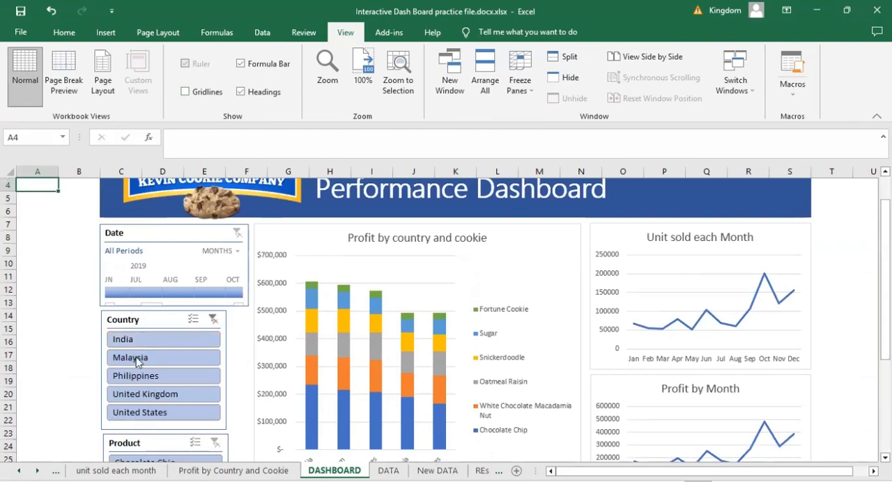
{"action": "left_click", "coordinate": [143, 394]}
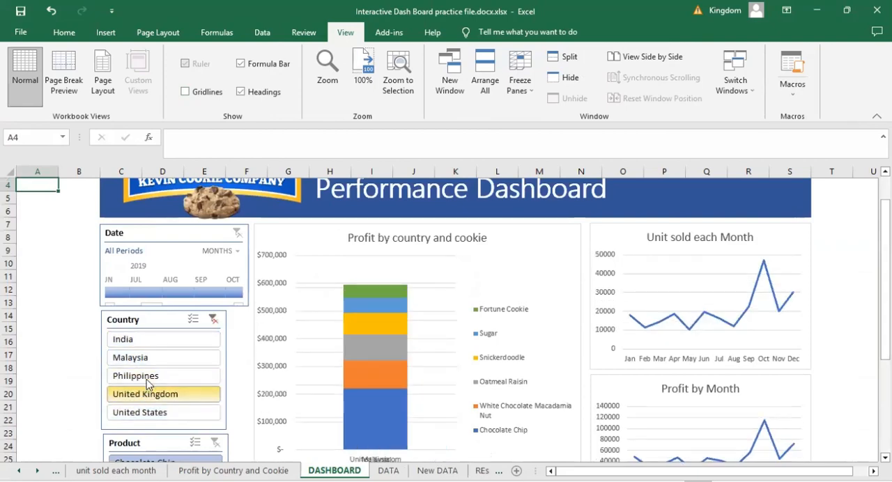
{"action": "left_click", "coordinate": [146, 370]}
{"action": "left_click", "coordinate": [144, 355], "text": "ctrl"}
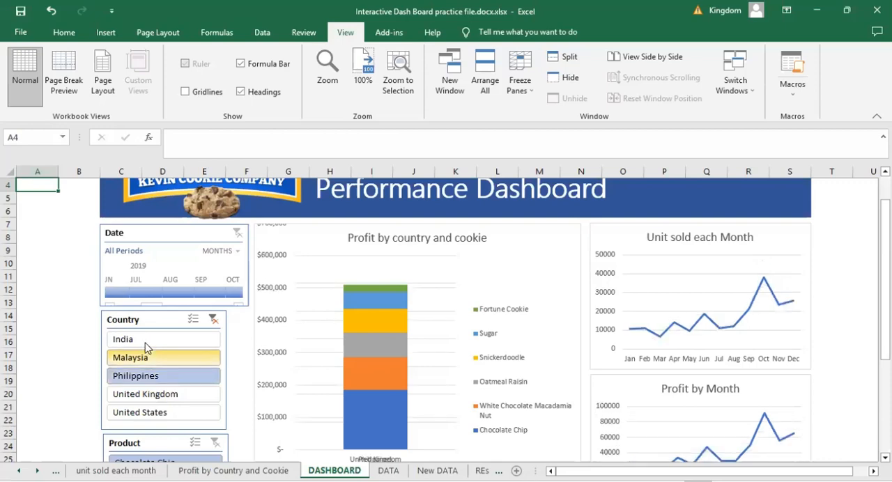
{"action": "left_click", "coordinate": [143, 342]}
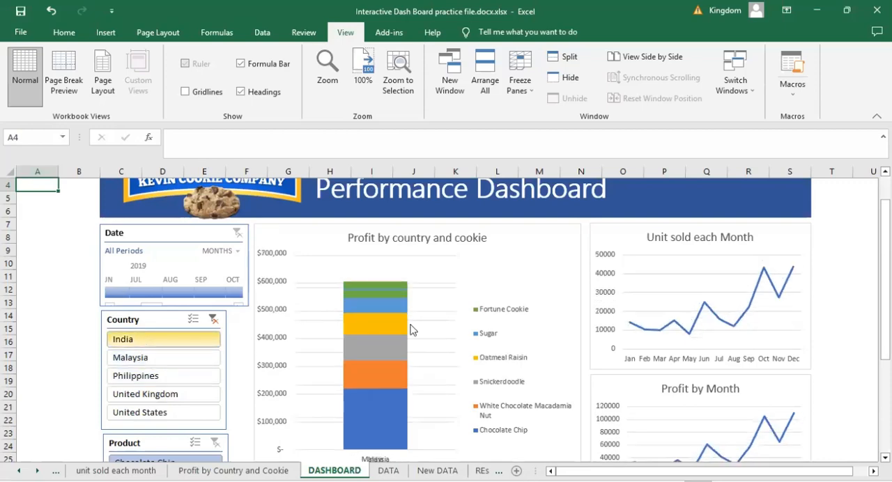
{"action": "left_click", "coordinate": [144, 361]}
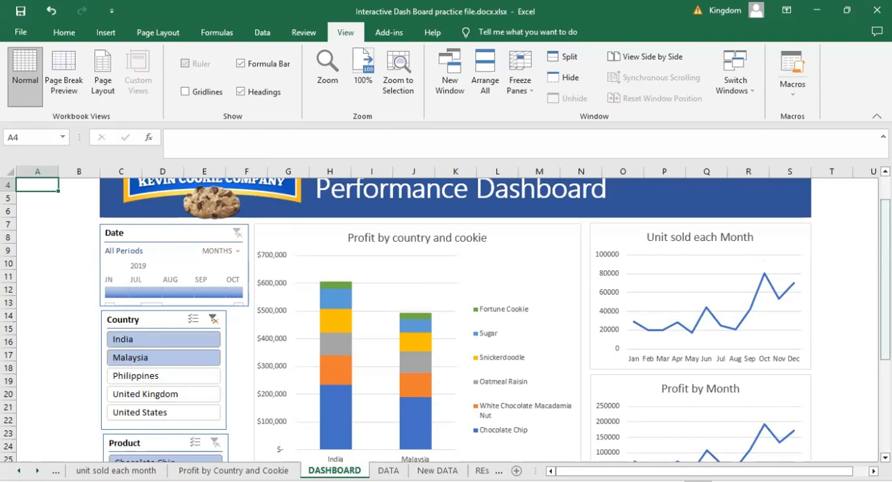
- Filter the dashboard charts by country to United Kingdom, and switch the Country slicer to Malaysia only
{"action": "scroll", "coordinate": [446, 320], "scroll_direction": "down", "scroll_amount": 1}
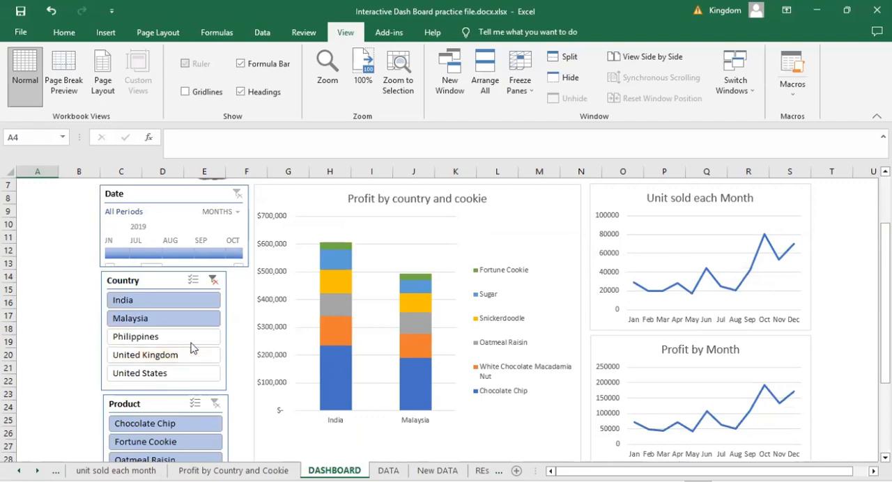
{"action": "left_click", "coordinate": [137, 358]}
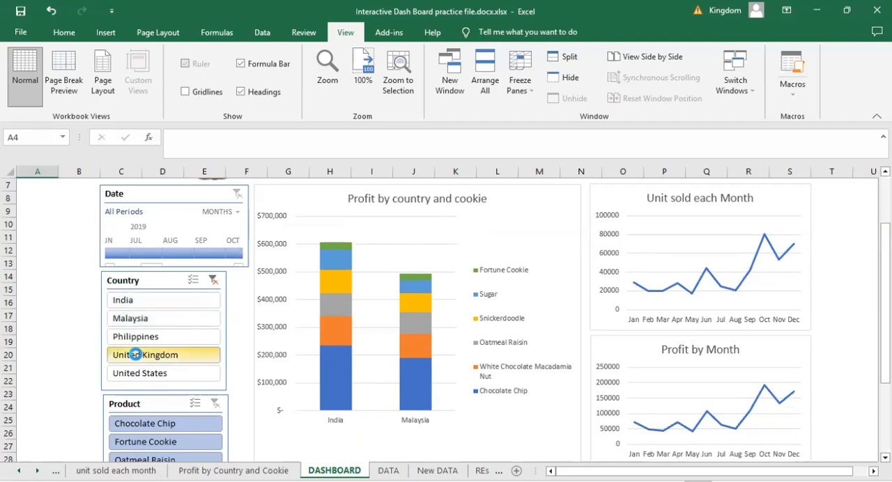
{"action": "left_click", "coordinate": [130, 319]}
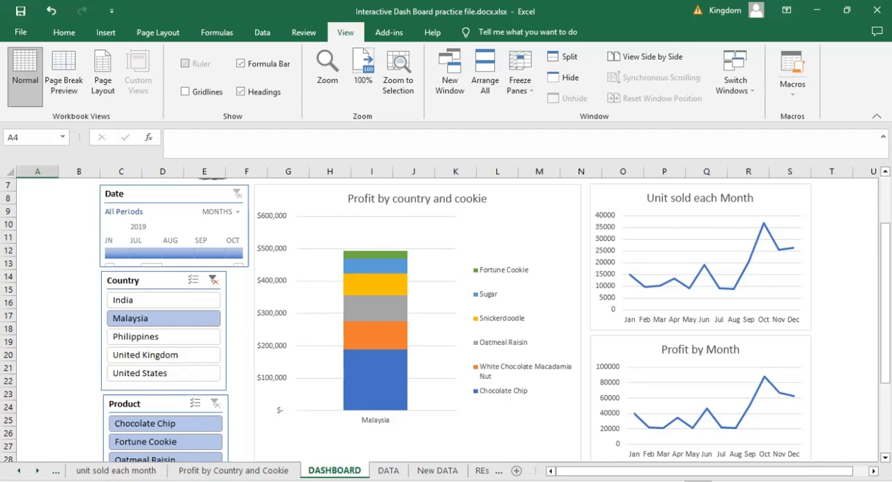
- Select all countries from India through United States in the Country slicer
{"action": "scroll", "coordinate": [357, 267], "scroll_direction": "up", "scroll_amount": 2}
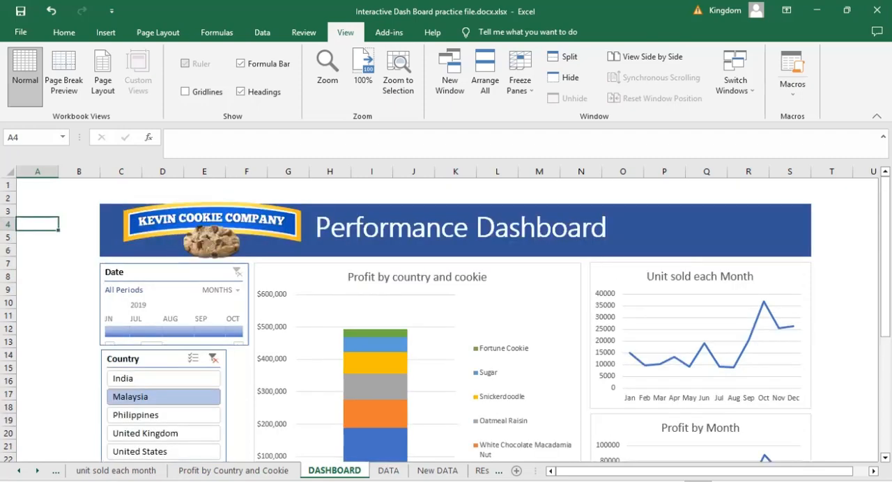
{"action": "scroll", "coordinate": [697, 296], "scroll_direction": "down", "scroll_amount": 2}
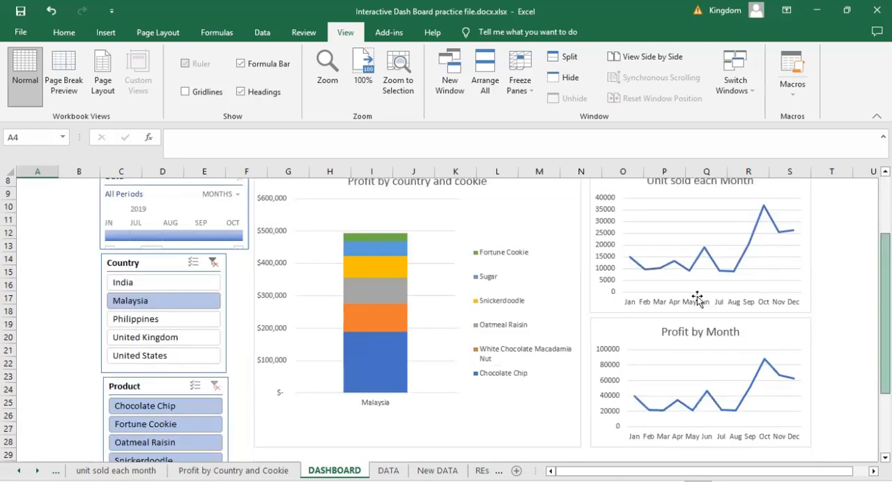
{"action": "left_click", "coordinate": [139, 289], "text": "ctrl"}
{"action": "left_click", "coordinate": [152, 359], "text": "shift"}
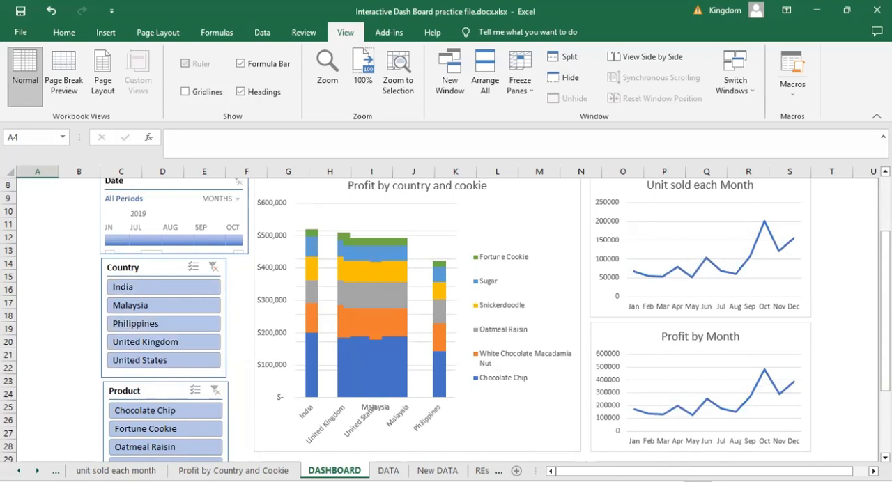
{"action": "scroll", "coordinate": [446, 320], "scroll_direction": "up", "scroll_amount": 2}
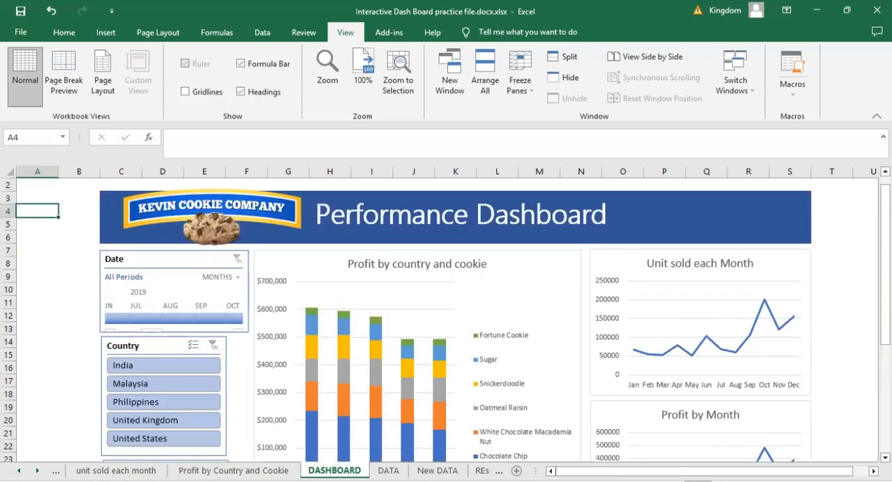
- Move the DASHBOARD sheet directly after New DATA and go through the neighbouring sheets, returning to DASHBOARD
{"action": "left_click_drag", "start_coordinate": [334, 471], "coordinate": [471, 471]}
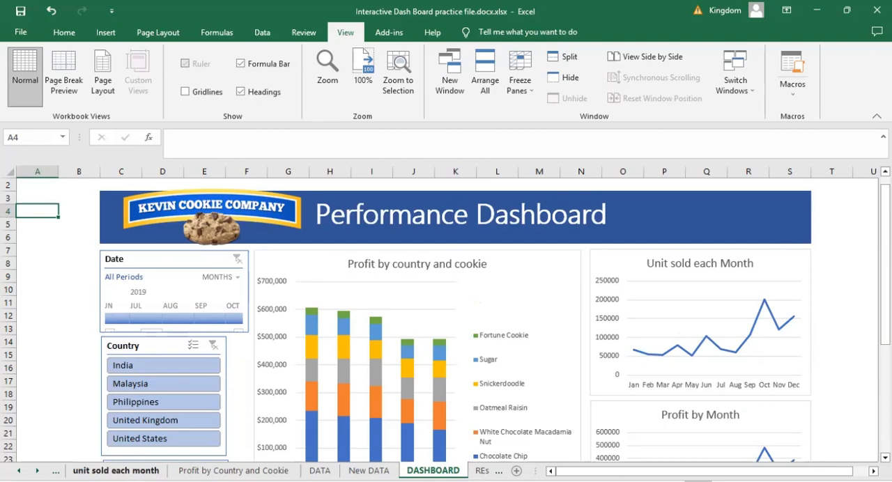
{"action": "left_click", "coordinate": [116, 470]}
{"action": "key", "text": "ctrl+Page_Down"}
{"action": "key", "text": "ctrl+Page_Down"}
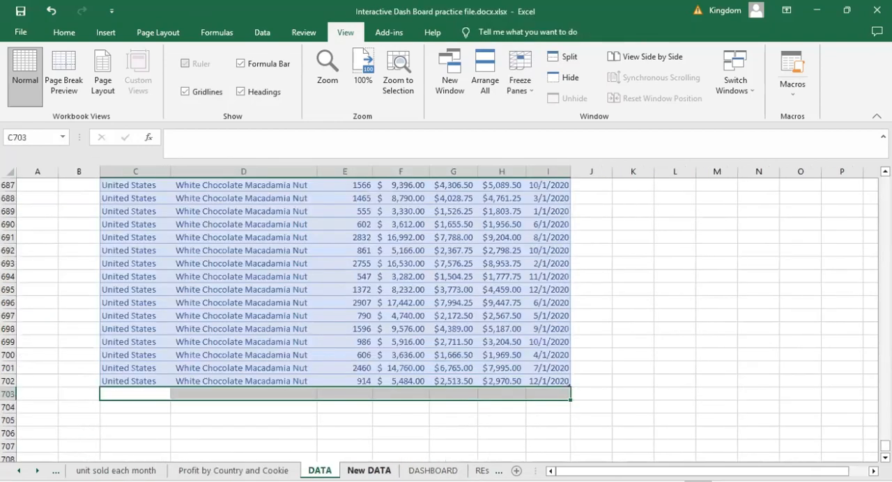
{"action": "key", "text": "ctrl+Page_Down"}
{"action": "key", "text": "ctrl+Page_Down"}
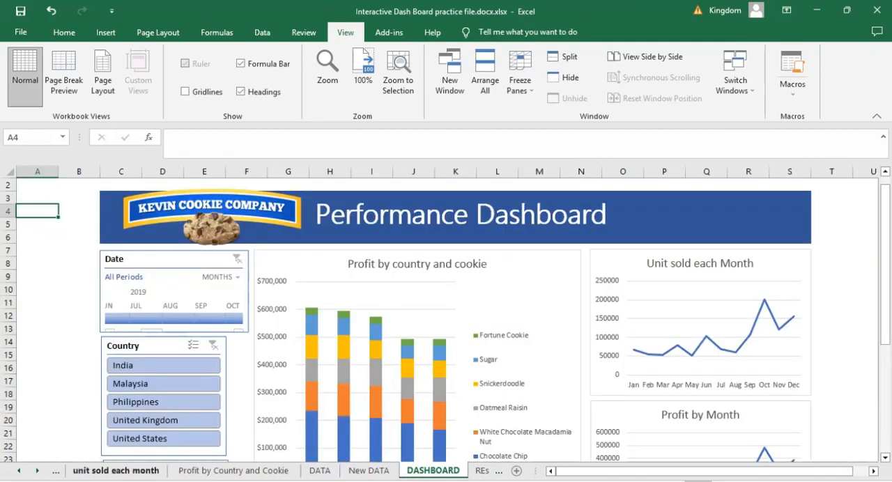
- Group the sheets from unit sold each month through New DATA and hide them together
{"action": "left_click", "coordinate": [115, 470]}
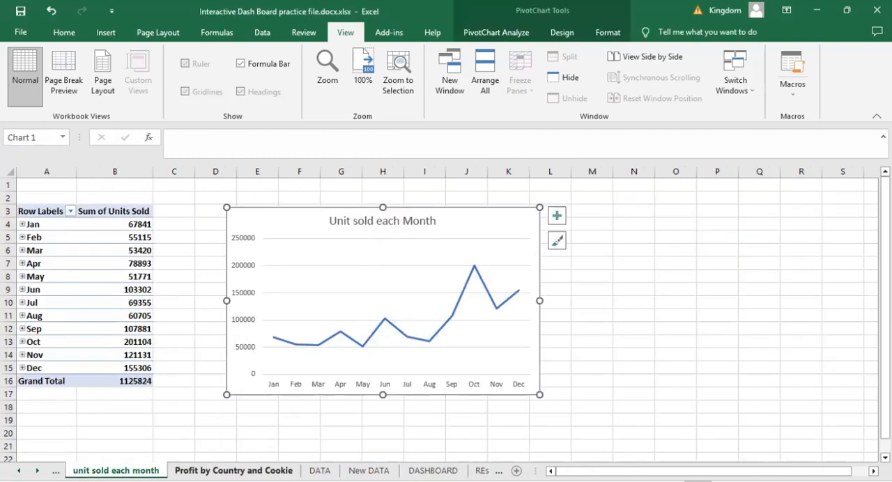
{"action": "left_click", "coordinate": [368, 471], "text": "shift"}
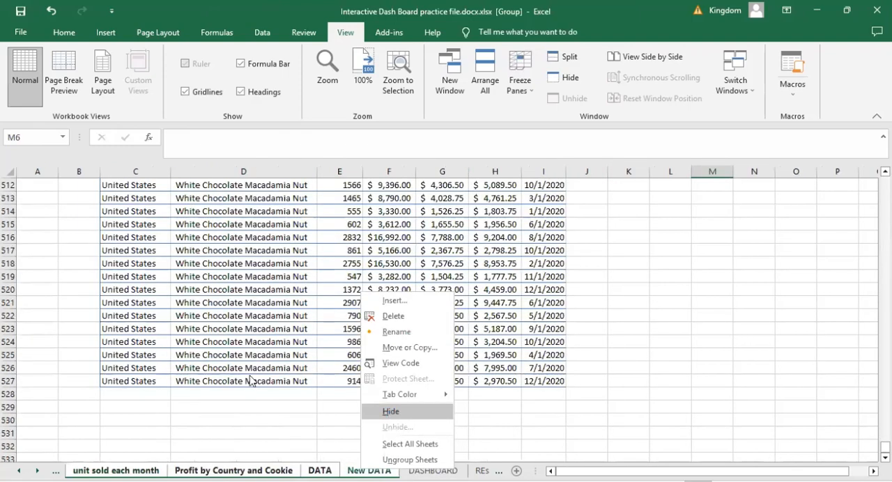
{"action": "left_click", "coordinate": [394, 412]}
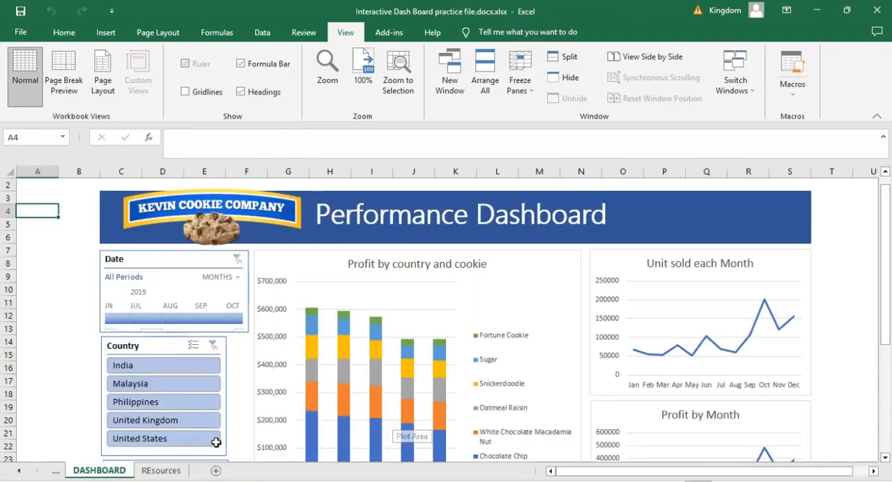
- Hide the REsources sheet so that DASHBOARD is the only sheet on display
{"action": "key", "text": "ctrl+Page_Down"}
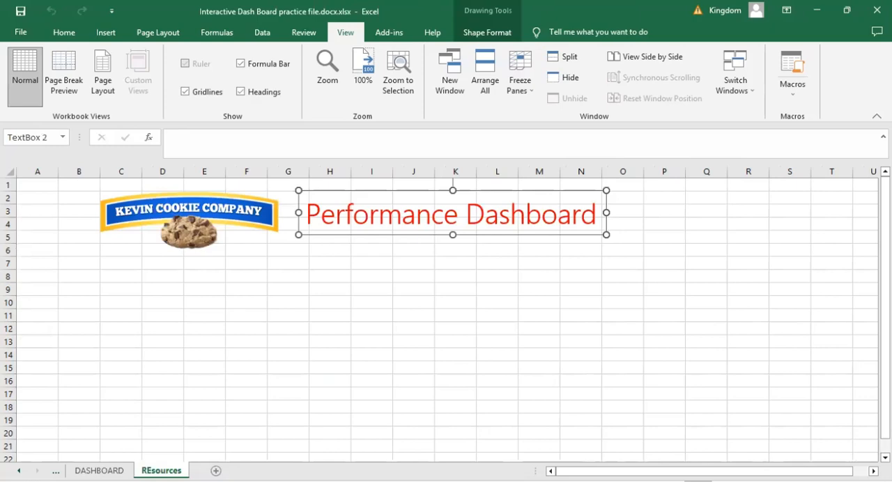
{"action": "right_click", "coordinate": [154, 469]}
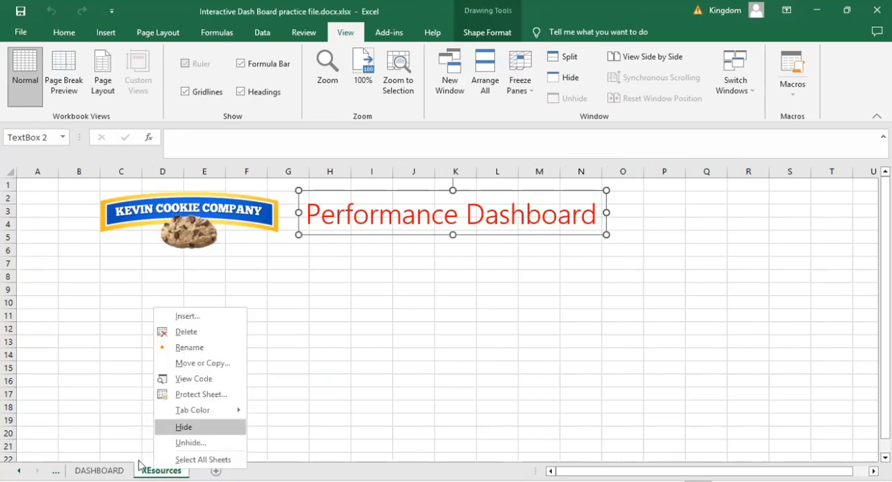
{"action": "key", "text": "Return"}
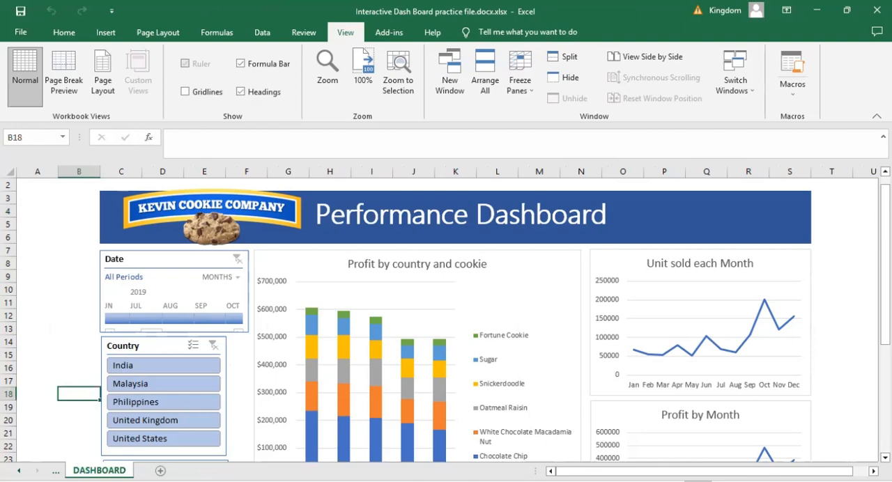
- Filter the dashboard by country to Philippines and examine the Unit sold each Month chart
{"action": "scroll", "coordinate": [446, 320], "scroll_direction": "down", "scroll_amount": 4}
{"action": "scroll", "coordinate": [445, 321], "scroll_direction": "up", "scroll_amount": 1}
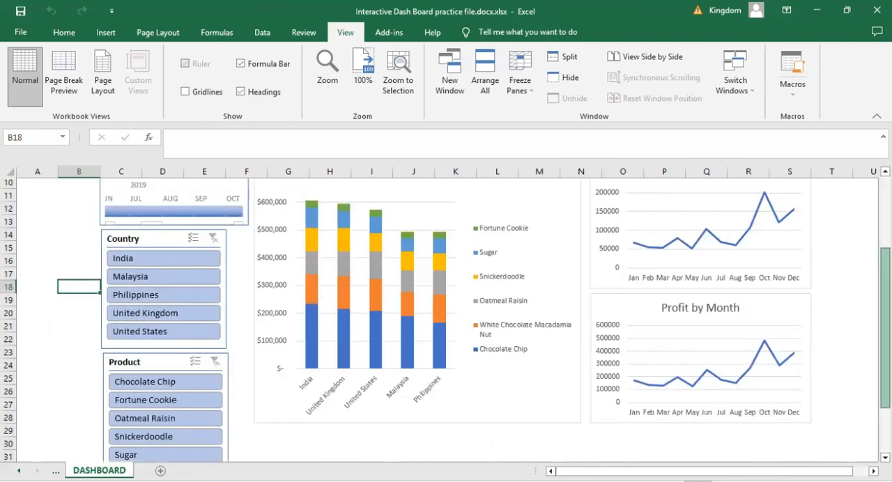
{"action": "scroll", "coordinate": [446, 321], "scroll_direction": "up", "scroll_amount": 1}
{"action": "scroll", "coordinate": [446, 320], "scroll_direction": "up", "scroll_amount": 2}
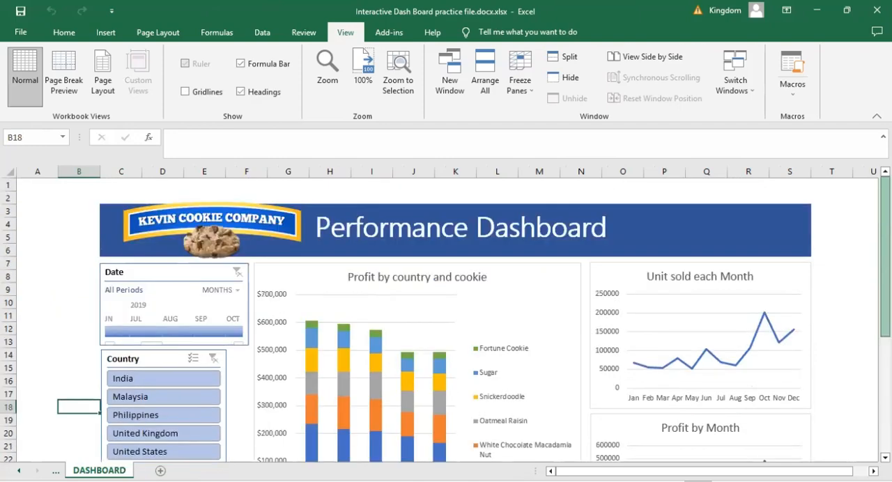
{"action": "left_click", "coordinate": [139, 422]}
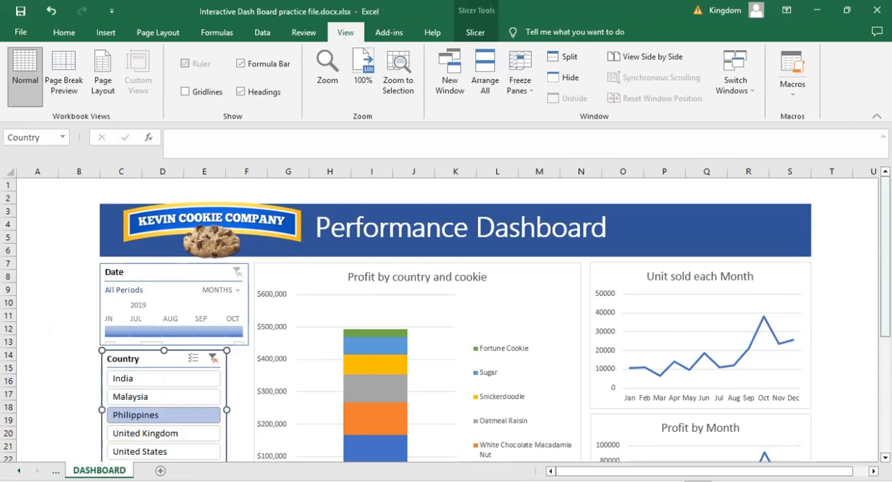
{"action": "scroll", "coordinate": [446, 319], "scroll_direction": "down", "scroll_amount": 1}
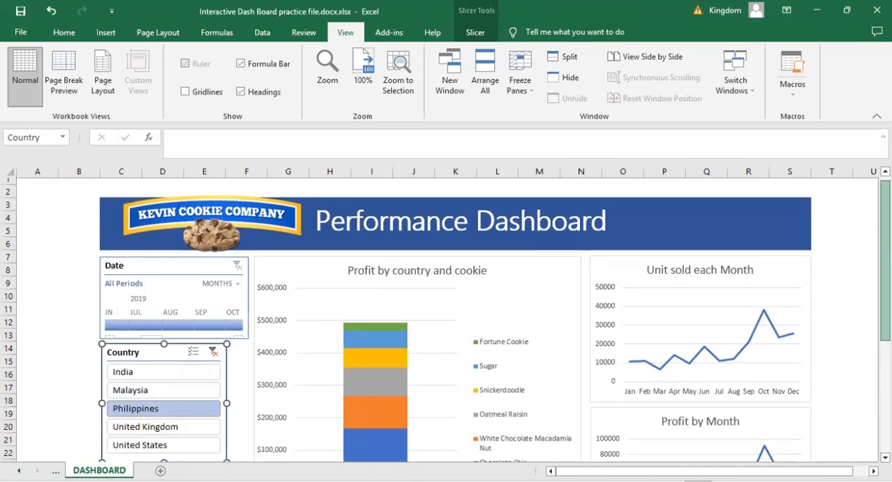
{"action": "scroll", "coordinate": [860, 255], "scroll_direction": "down", "scroll_amount": 1}
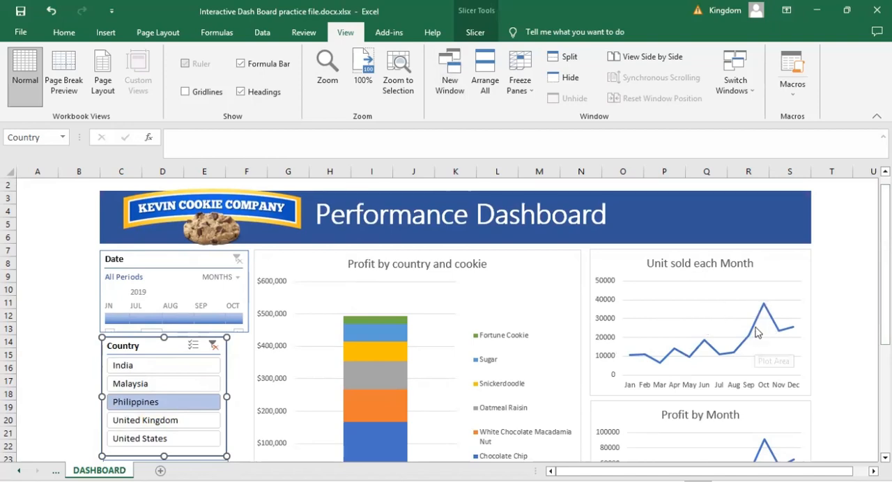
{"action": "mouse_move", "coordinate": [757, 333]}
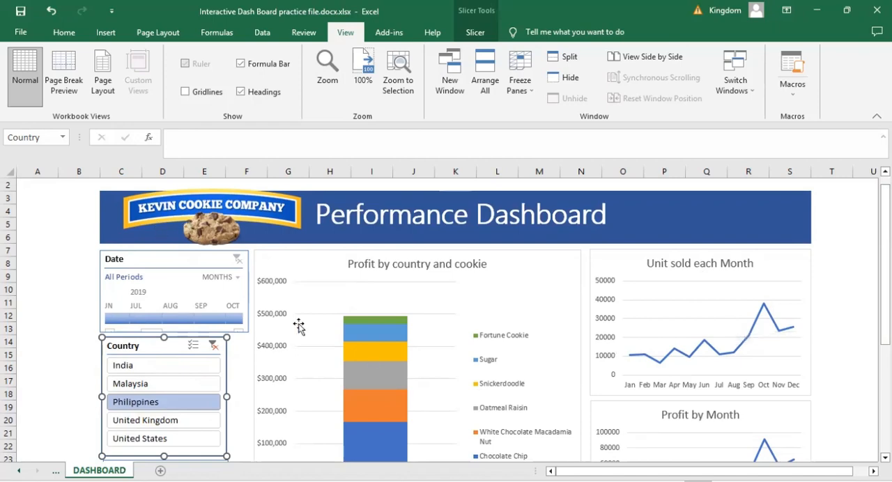
- Deselect the Country slicer and examine the Profit by Month chart for the filtered country
{"action": "left_click", "coordinate": [64, 327]}
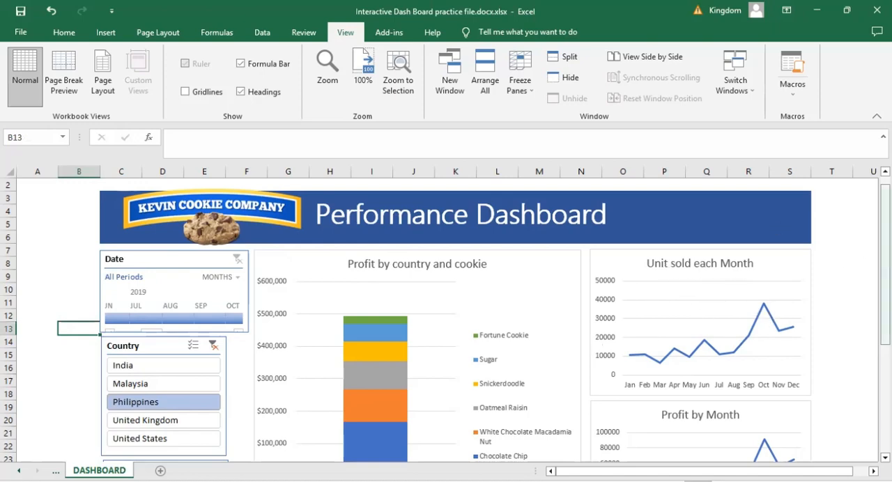
{"action": "scroll", "coordinate": [445, 321], "scroll_direction": "down", "scroll_amount": 3}
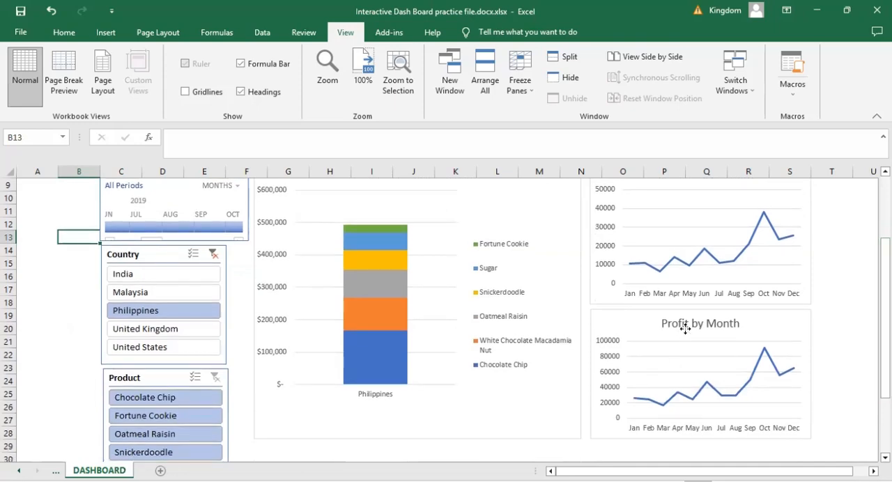
{"action": "left_click", "coordinate": [685, 329]}
{"action": "left_click", "coordinate": [826, 392]}
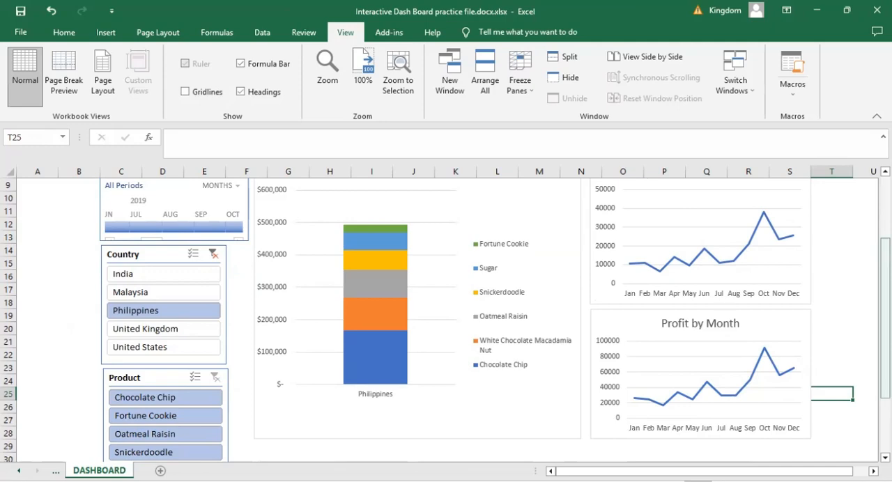
- Reselect every country from India to United States in the Country slicer and return to the dashboard's heading
{"action": "scroll", "coordinate": [446, 320], "scroll_direction": "up", "scroll_amount": 3}
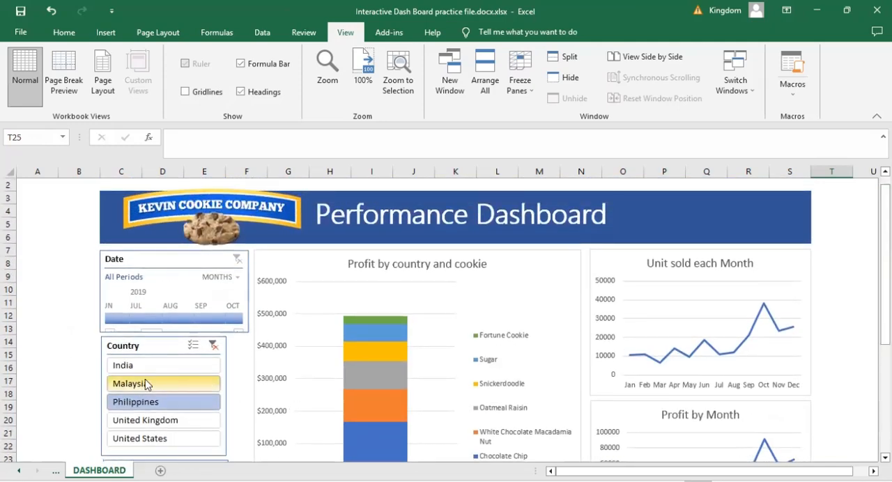
{"action": "left_click_drag", "start_coordinate": [151, 367], "coordinate": [153, 446]}
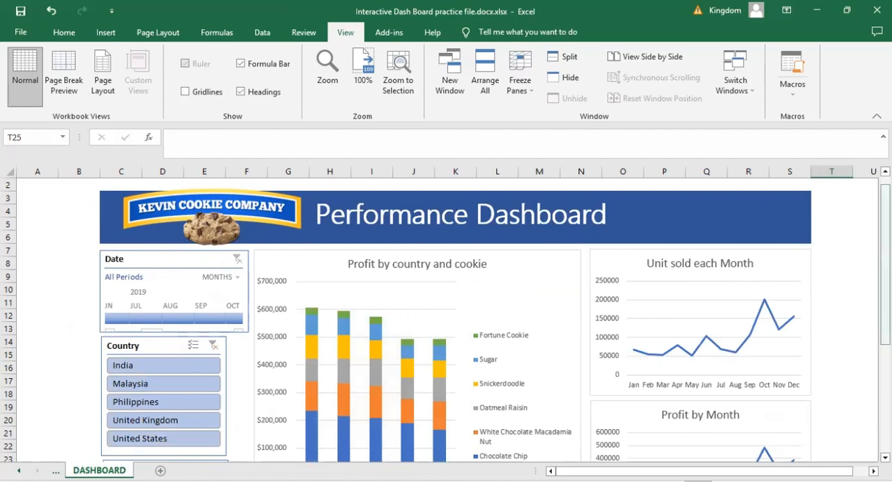
{"action": "scroll", "coordinate": [446, 319], "scroll_direction": "up", "scroll_amount": 1}
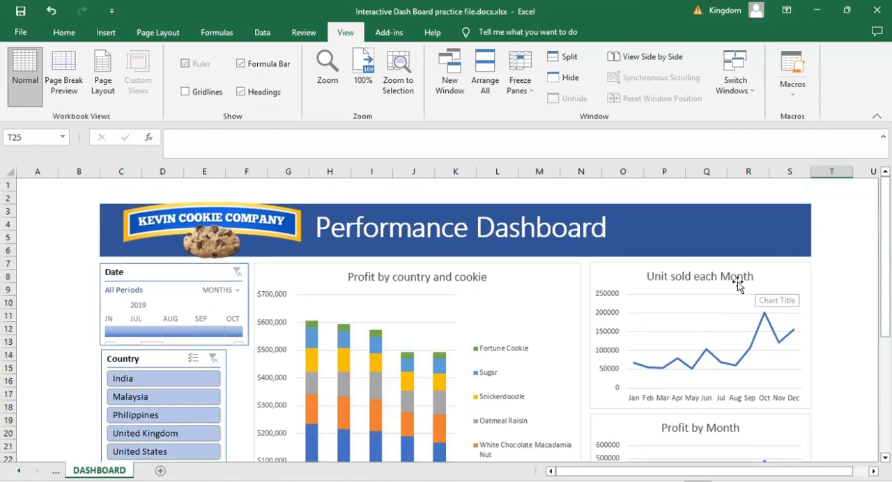